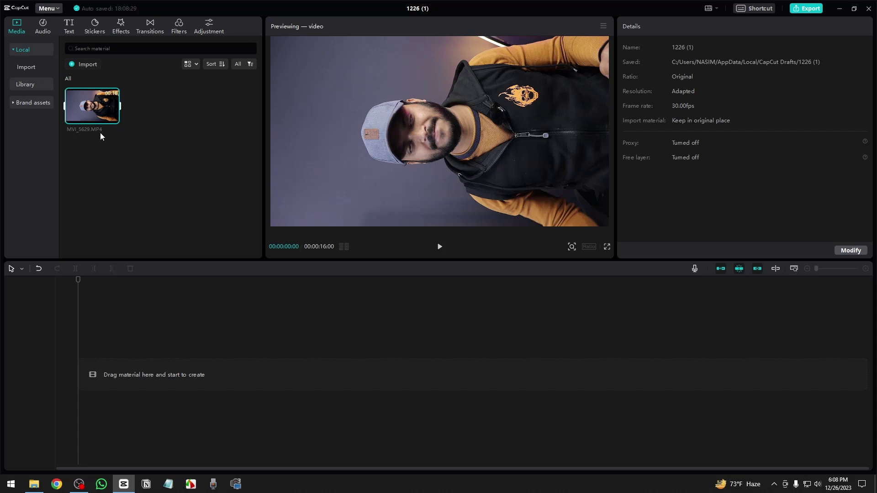
- Place MVI_5629.MP4 at the start of the timeline and rotate it 90° so the presenter stands upright
{"action": "mouse_move", "coordinate": [95, 103]}
{"action": "left_click_drag", "start_coordinate": [87, 99], "coordinate": [89, 105]}
{"action": "left_click_drag", "start_coordinate": [109, 186], "coordinate": [94, 379]}
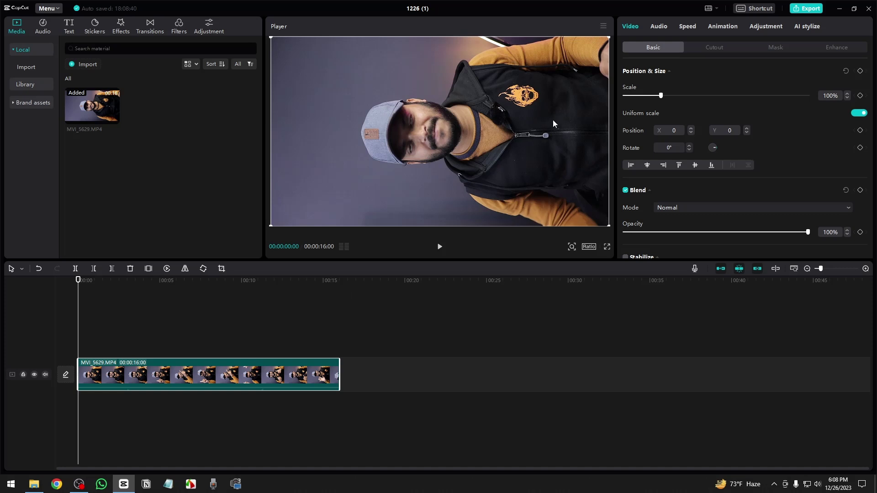
{"action": "left_click_drag", "start_coordinate": [511, 139], "coordinate": [507, 108]}
{"action": "left_click_drag", "start_coordinate": [441, 195], "coordinate": [365, 94]}
{"action": "left_click_drag", "start_coordinate": [440, 134], "coordinate": [489, 124]}
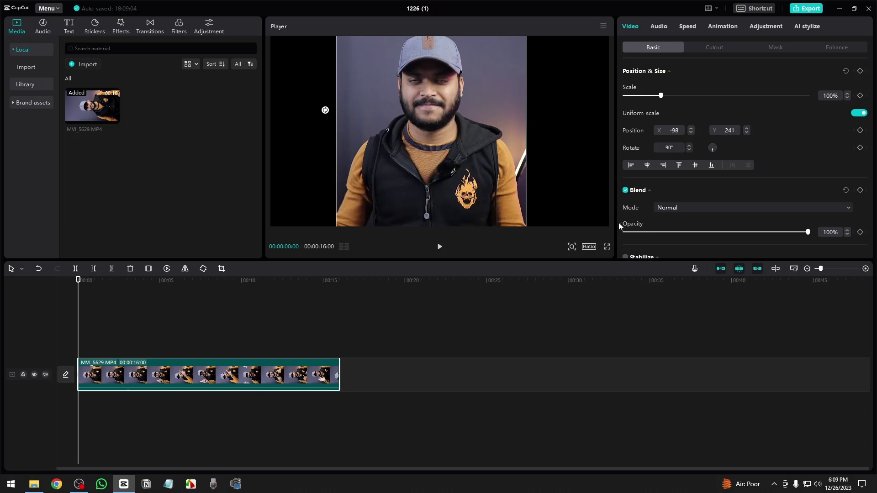
- Set the project's aspect ratio to 9:16 and enlarge and center the clip at about 179% to fill the frame
{"action": "left_click", "coordinate": [588, 247]}
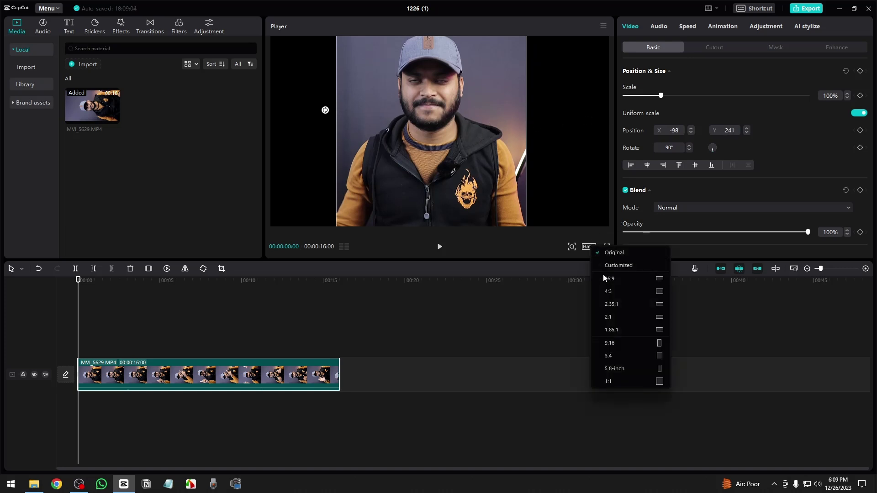
{"action": "left_click", "coordinate": [605, 346]}
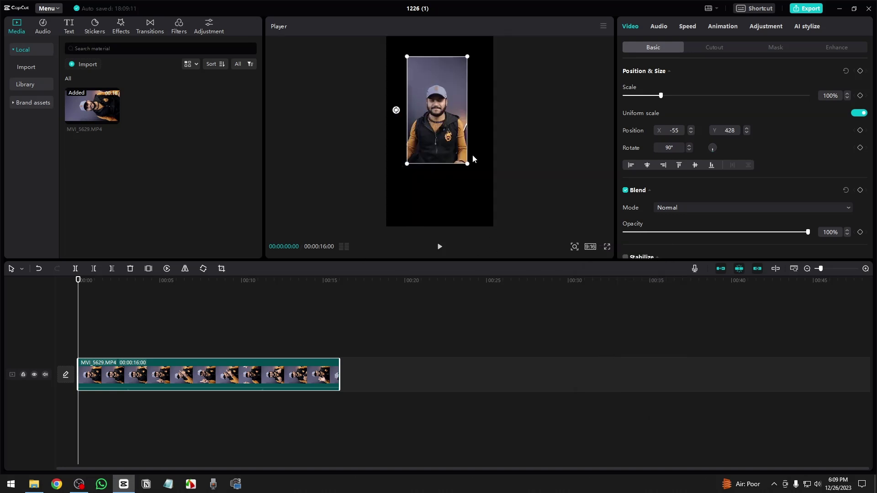
{"action": "left_click_drag", "start_coordinate": [468, 163], "coordinate": [508, 243]}
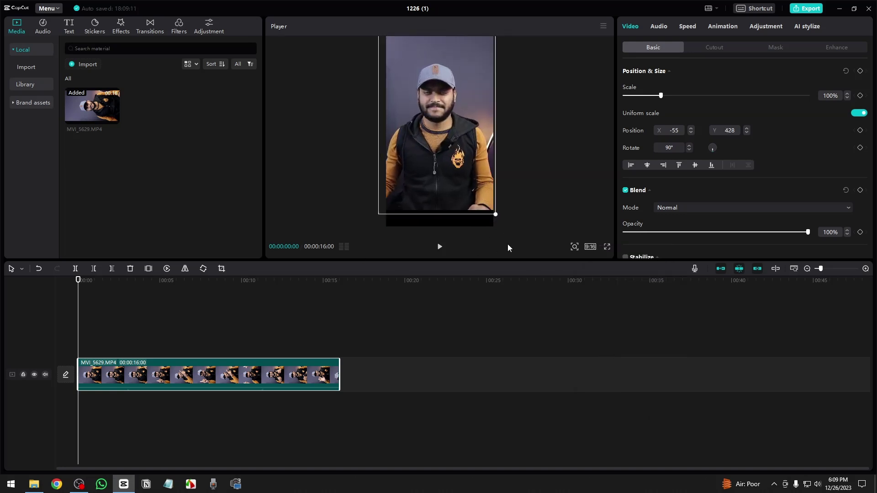
{"action": "left_click_drag", "start_coordinate": [476, 187], "coordinate": [470, 150]}
{"action": "left_click_drag", "start_coordinate": [499, 221], "coordinate": [490, 207]}
{"action": "left_click_drag", "start_coordinate": [475, 177], "coordinate": [474, 190]}
{"action": "left_click", "coordinate": [545, 172]}
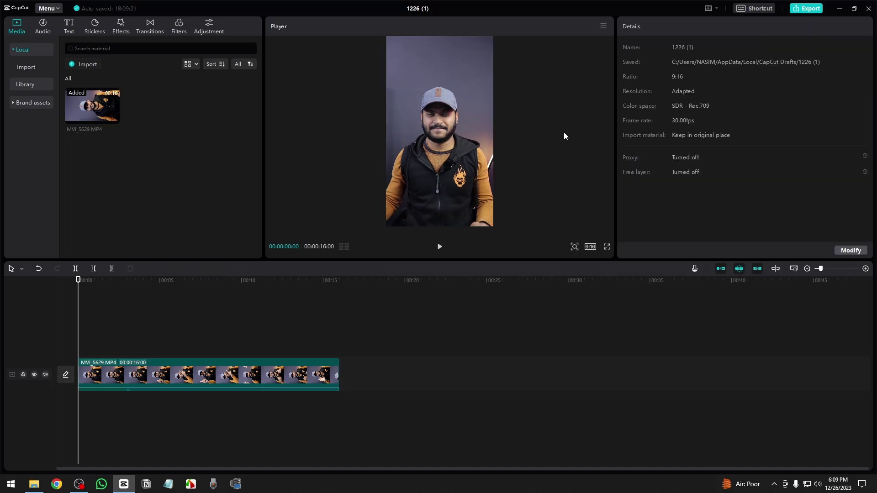
- Delete the clip from the timeline and add MVI_5629.MP4 again at the start
{"action": "left_click", "coordinate": [491, 133]}
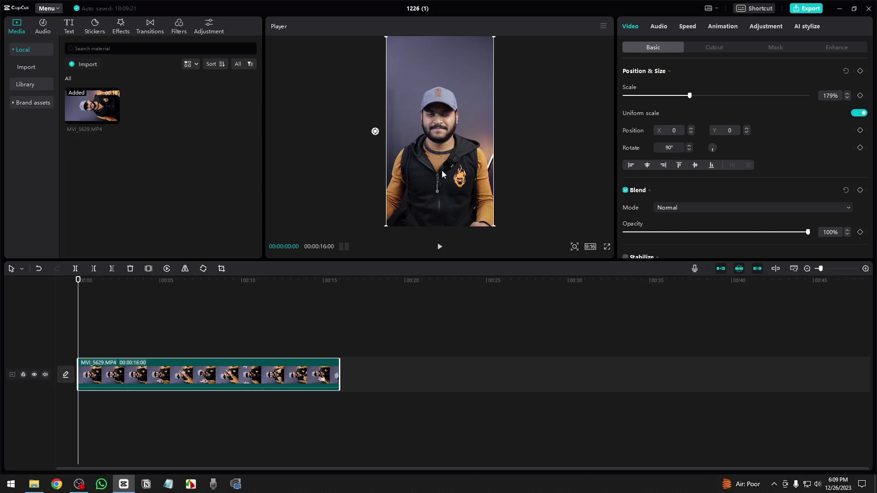
{"action": "key", "text": "Delete"}
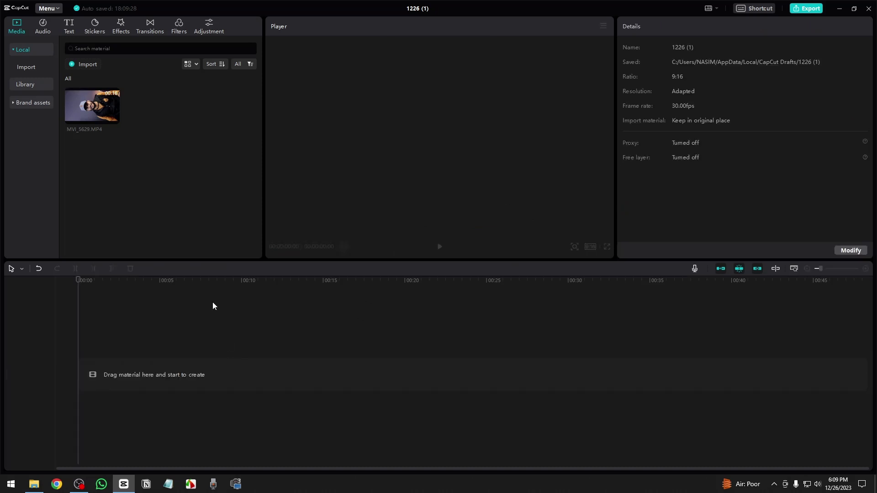
{"action": "left_click_drag", "start_coordinate": [98, 109], "coordinate": [118, 362]}
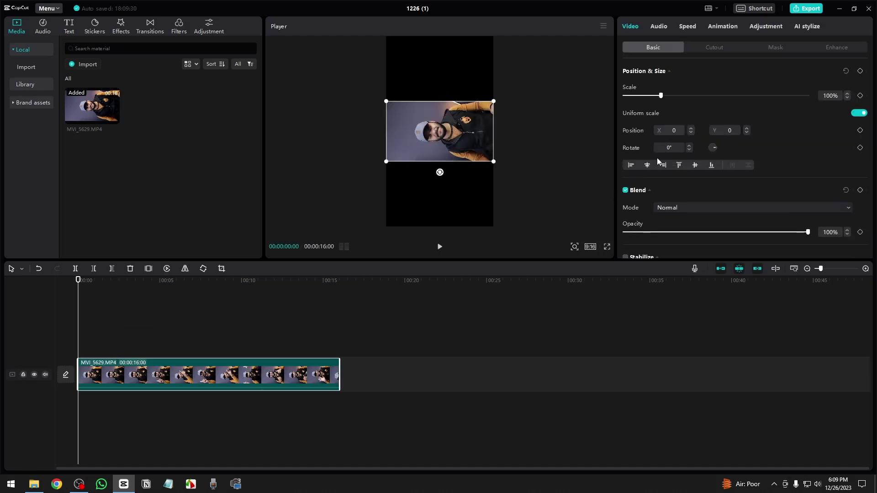
- Rotate the clip to 90°, scale it to about 177% to fill the vertical frame, and play the opening seconds
{"action": "type", "text": "9"}
{"action": "key", "text": "Return"}
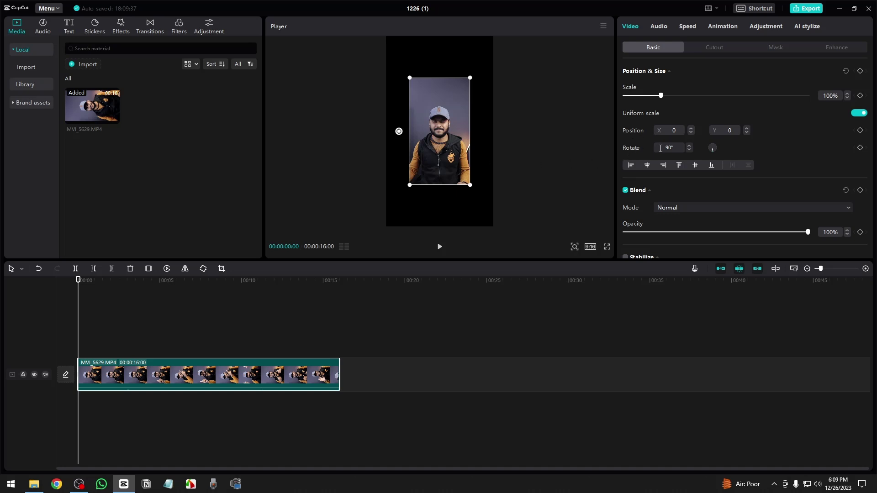
{"action": "left_click_drag", "start_coordinate": [470, 184], "coordinate": [502, 245]}
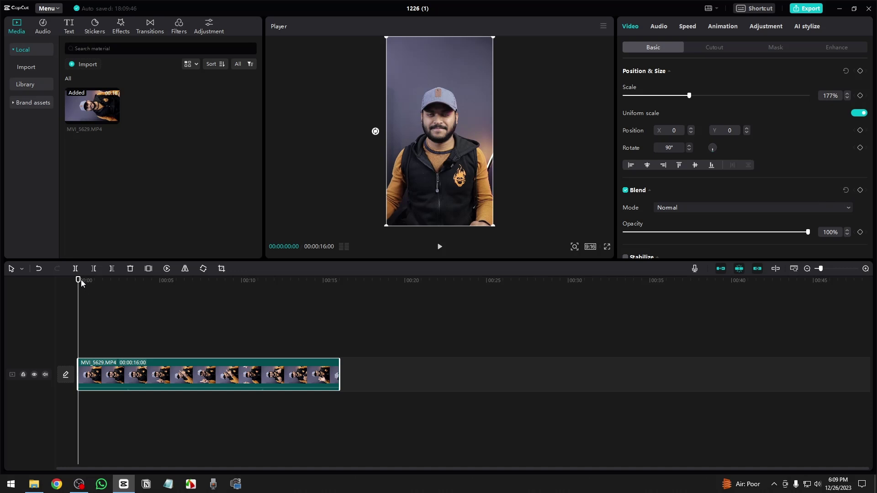
{"action": "key", "text": "space"}
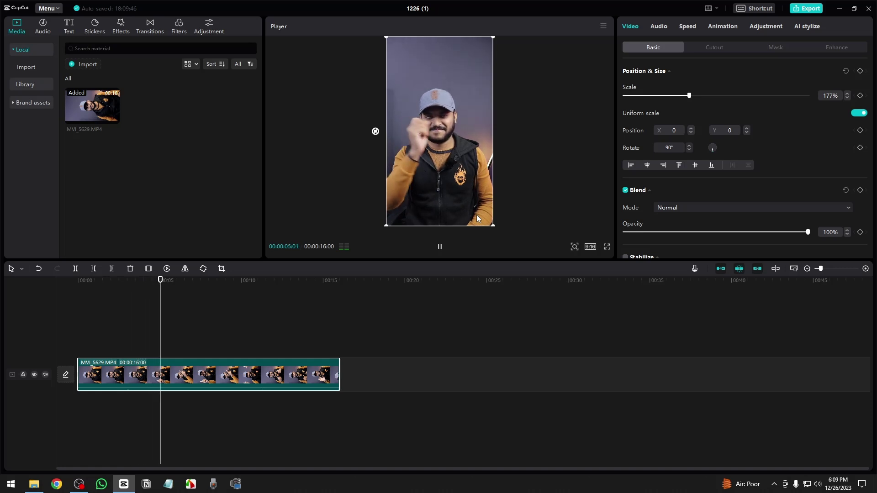
{"action": "key", "text": "space"}
- Try to extract the clip's audio onto a separate track
{"action": "right_click", "coordinate": [210, 377]}
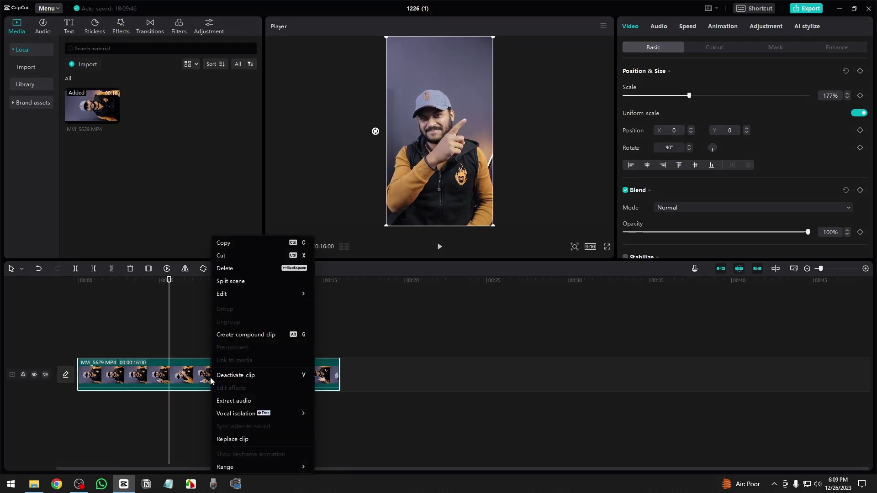
{"action": "left_click", "coordinate": [232, 403]}
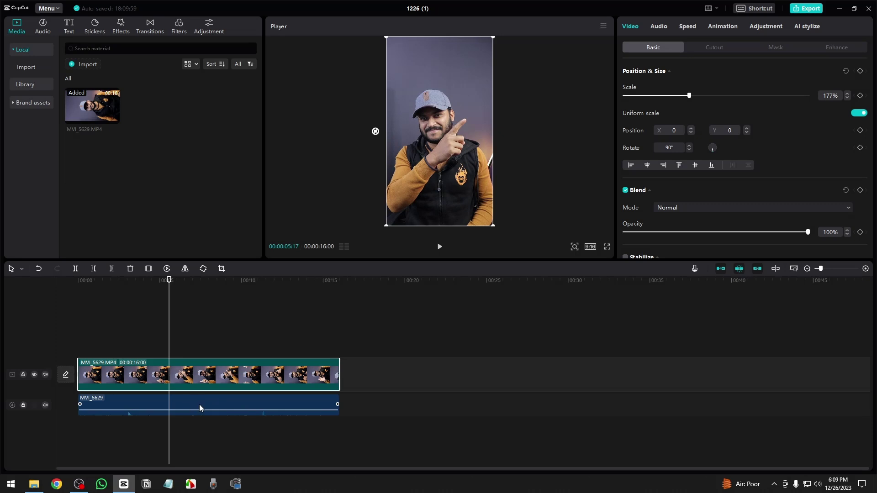
{"action": "left_click", "coordinate": [214, 405]}
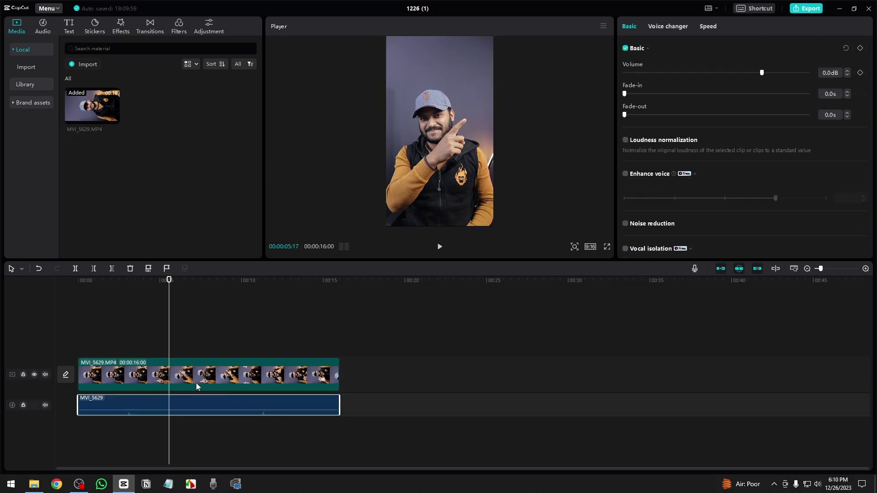
{"action": "right_click", "coordinate": [222, 377]}
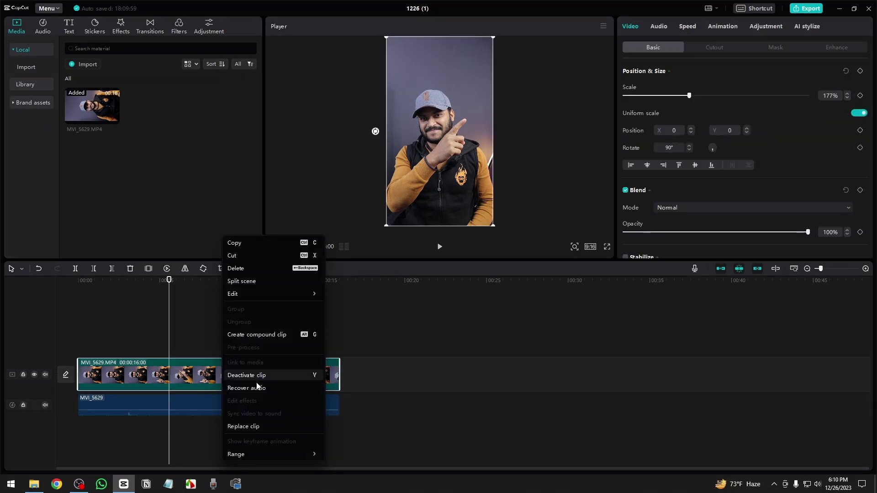
{"action": "left_click", "coordinate": [201, 408]}
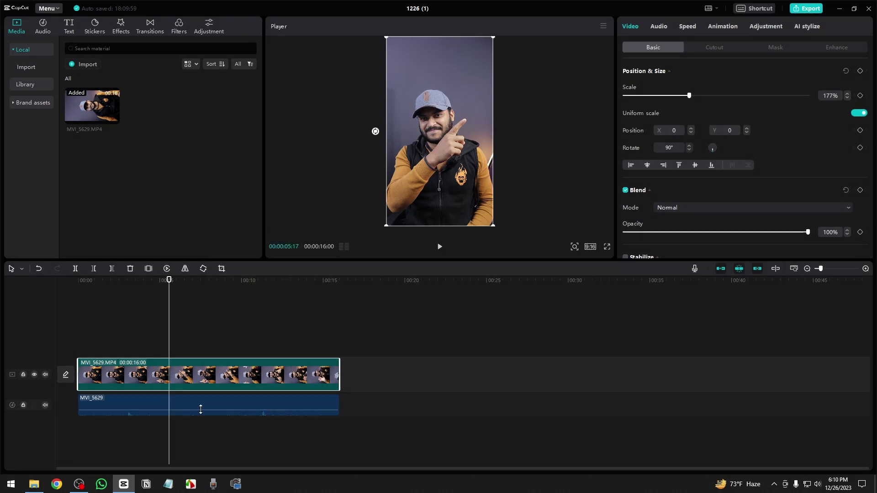
{"action": "key", "text": "ctrl+z"}
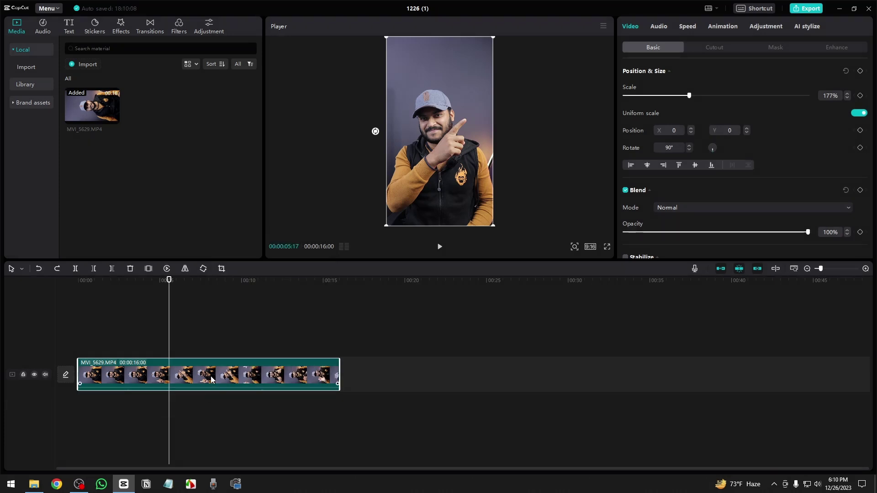
- Extract the video clip's audio and remove the extracted audio from the timeline
{"action": "right_click", "coordinate": [211, 379]}
{"action": "left_click", "coordinate": [248, 390]}
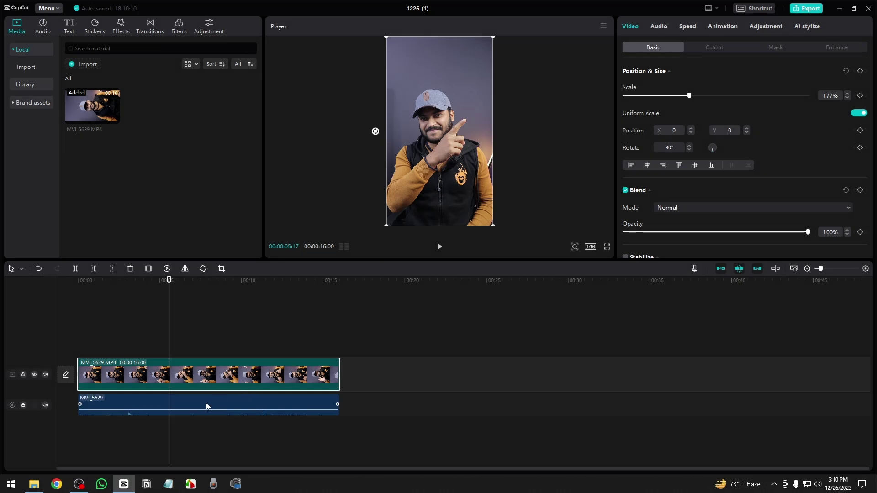
{"action": "key", "text": "ctrl+z"}
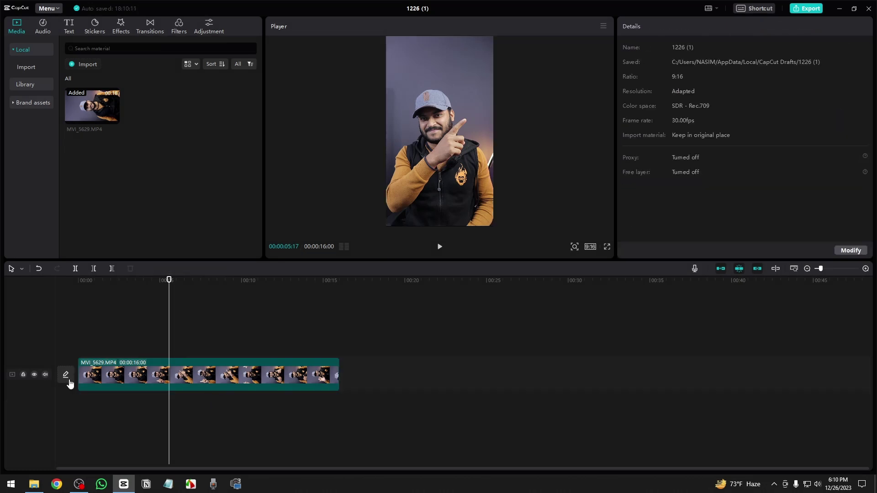
- Mute the video track and play the clip briefly from its start
{"action": "left_click", "coordinate": [45, 375]}
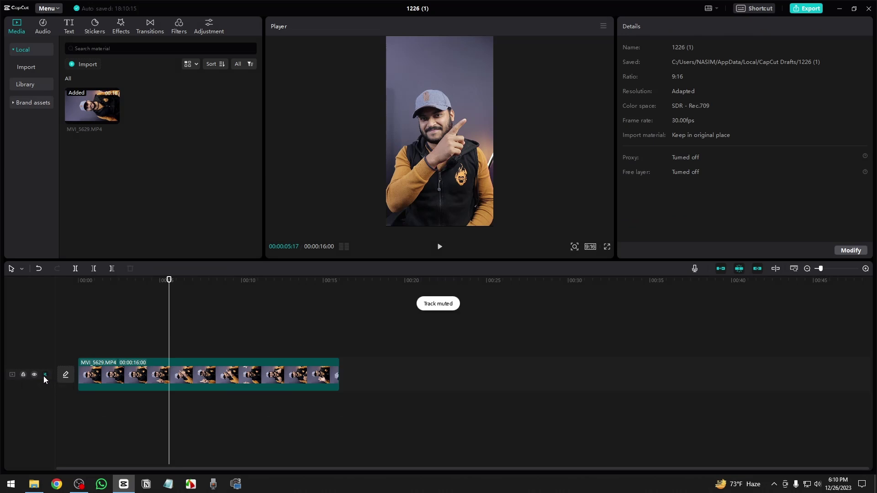
{"action": "left_click_drag", "start_coordinate": [169, 355], "coordinate": [64, 346]}
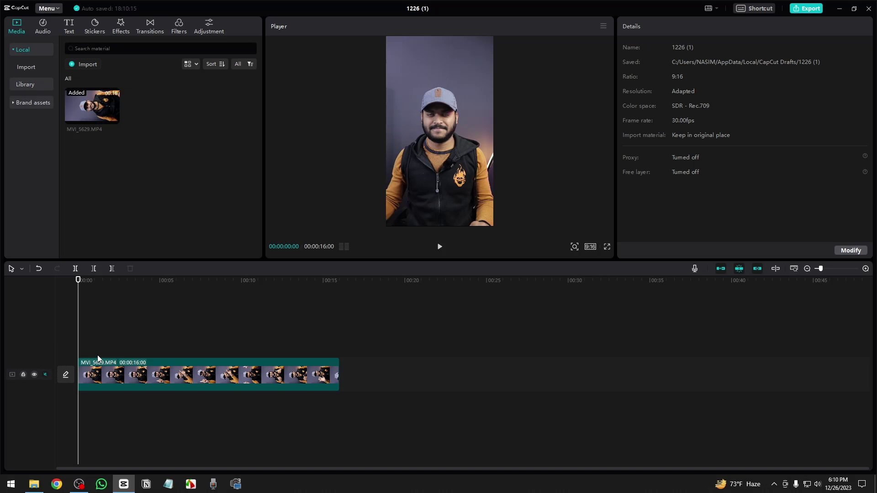
{"action": "key", "text": "space"}
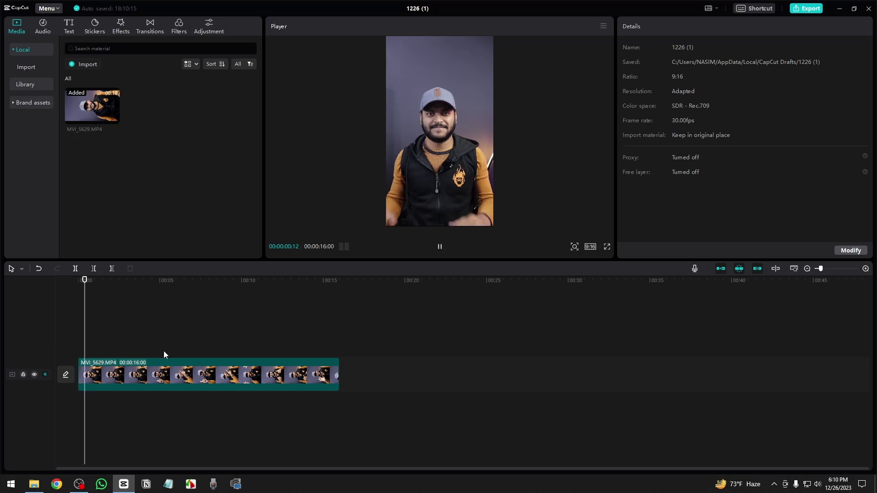
{"action": "left_click_drag", "start_coordinate": [97, 333], "coordinate": [85, 329]}
- Switch to Chrome with the Person 1 profile, open chat.openai.com, and dismiss the page-restore prompt
{"action": "left_click", "coordinate": [57, 485]}
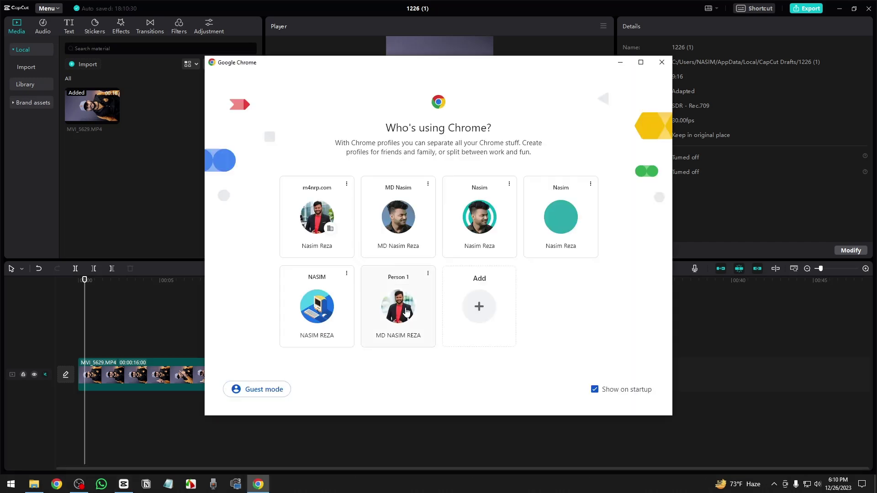
{"action": "left_click", "coordinate": [406, 312]}
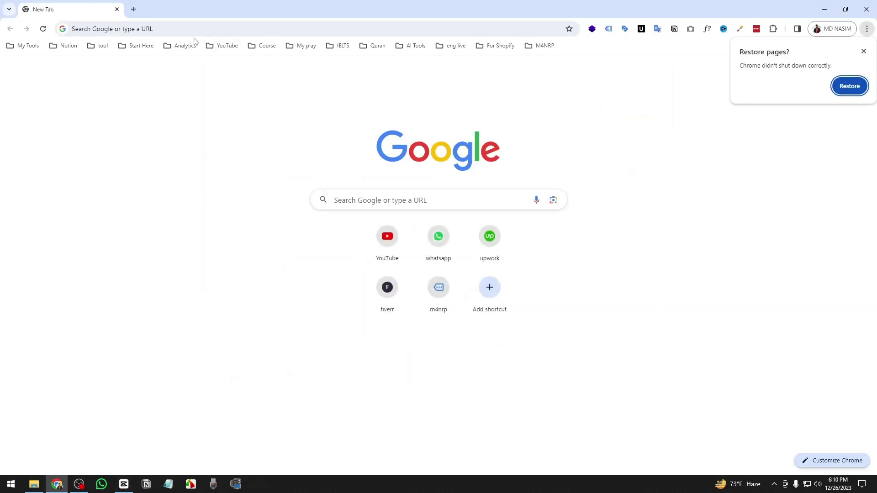
{"action": "left_click", "coordinate": [191, 28]}
{"action": "type", "text": "c"}
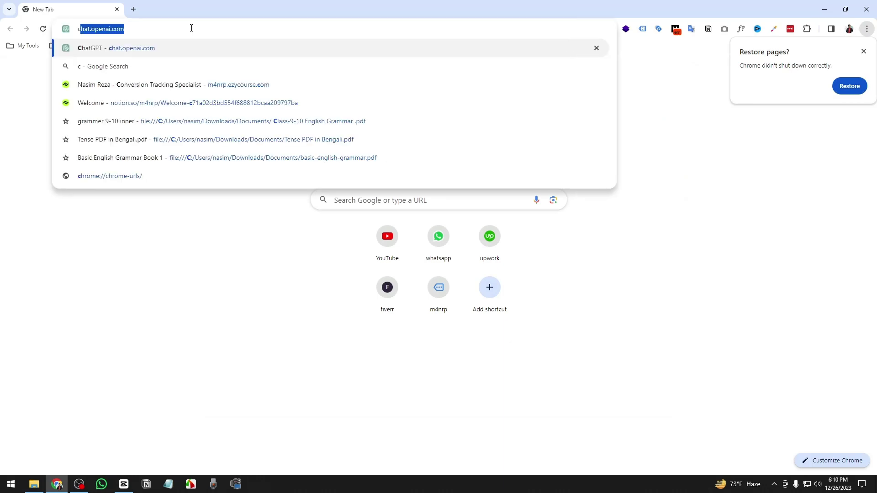
{"action": "key", "text": "Return"}
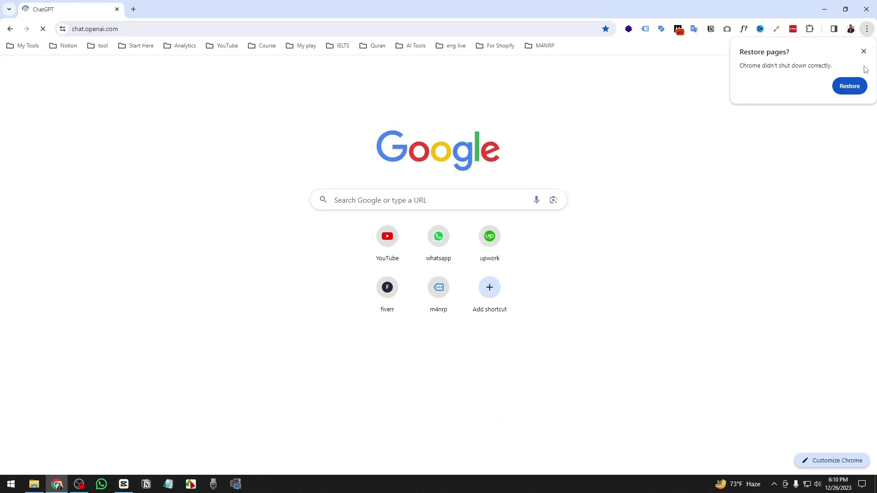
{"action": "left_click", "coordinate": [863, 51]}
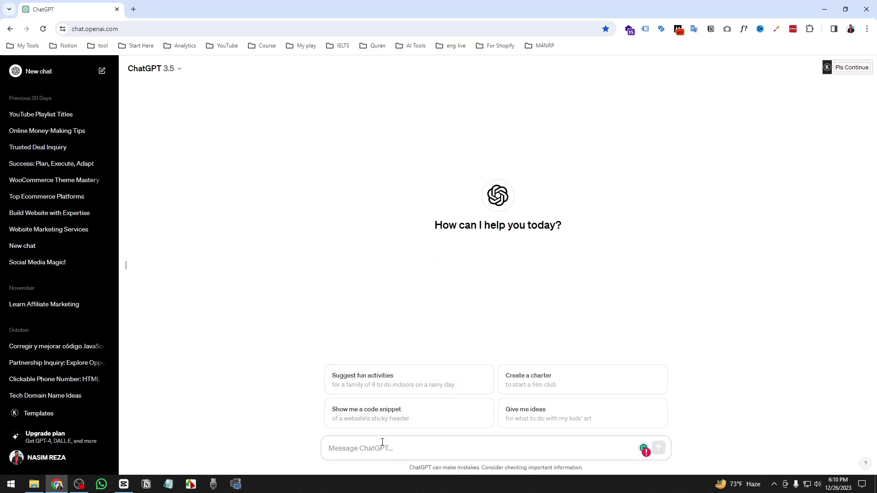
- Ask ChatGPT for "5 money making idea online" and select that prompt's text in the conversation
{"action": "type", "text": "5 money making idea onl"}
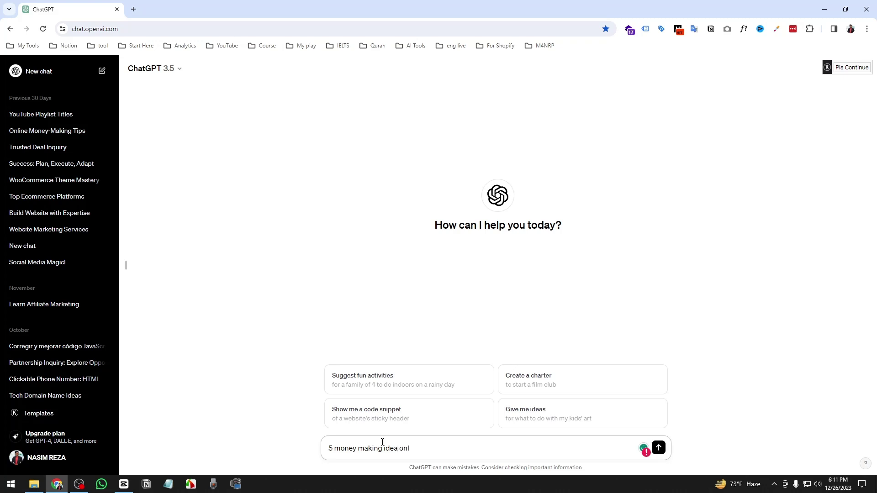
{"action": "type", "text": "ine"}
{"action": "key", "text": "Return"}
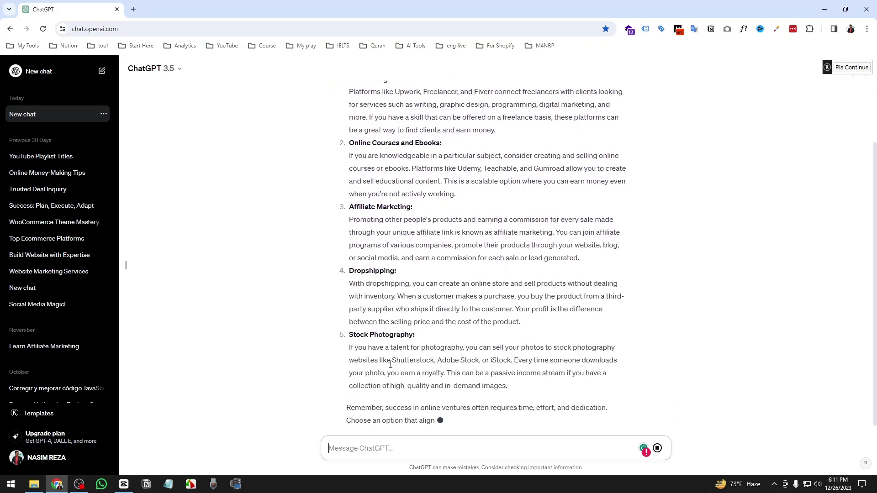
{"action": "scroll", "coordinate": [398, 352], "scroll_direction": "up", "scroll_amount": 4}
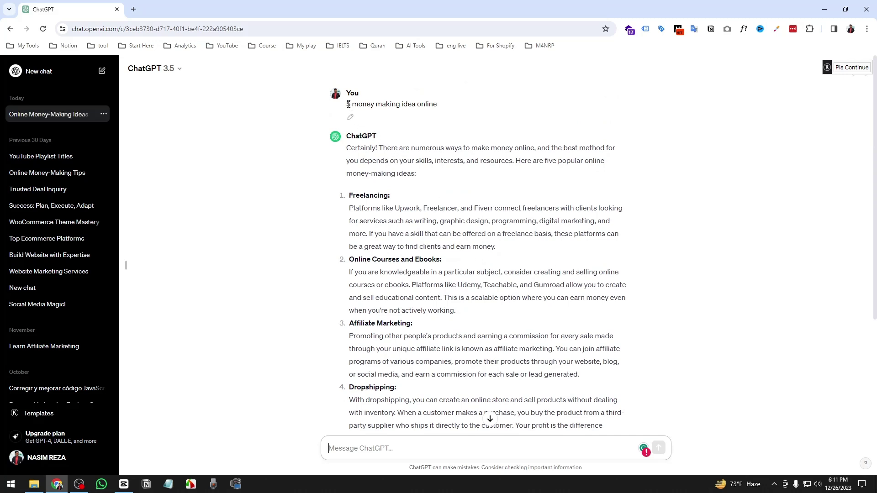
{"action": "left_click_drag", "start_coordinate": [347, 104], "coordinate": [439, 109]}
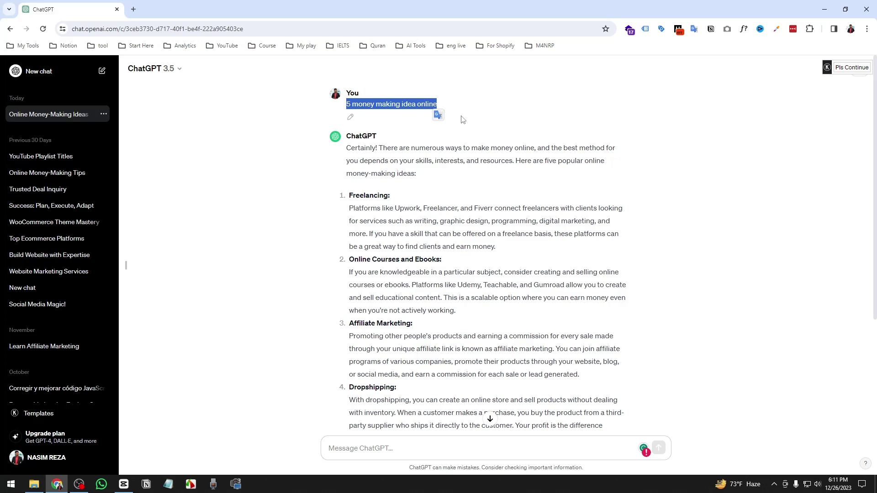
- Switch back to CapCut, play the clip's opening, and position the playhead at 00:00:01:04
{"action": "left_click", "coordinate": [124, 484]}
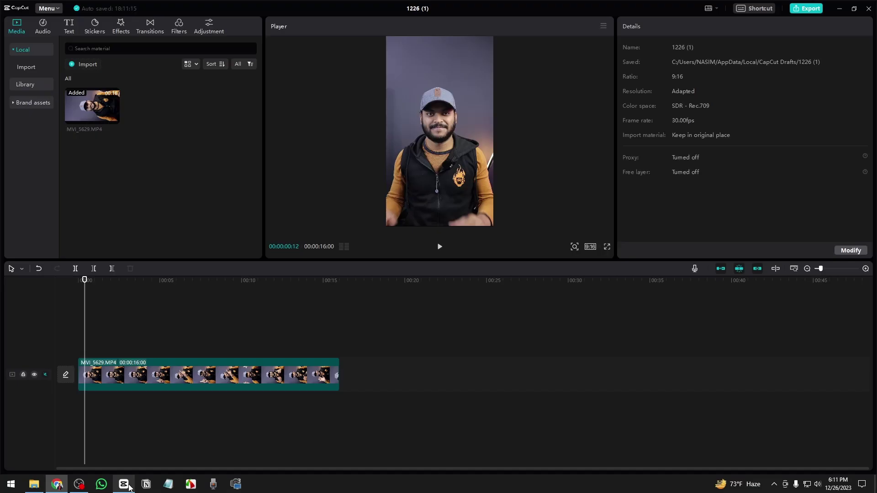
{"action": "left_click_drag", "start_coordinate": [81, 285], "coordinate": [76, 288]}
{"action": "key", "text": "space"}
{"action": "key", "text": "space"}
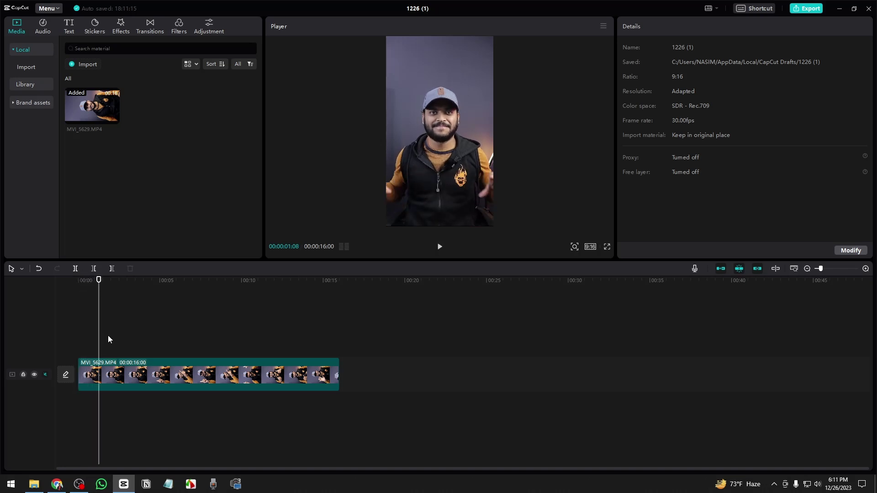
{"action": "left_click_drag", "start_coordinate": [99, 333], "coordinate": [96, 334]}
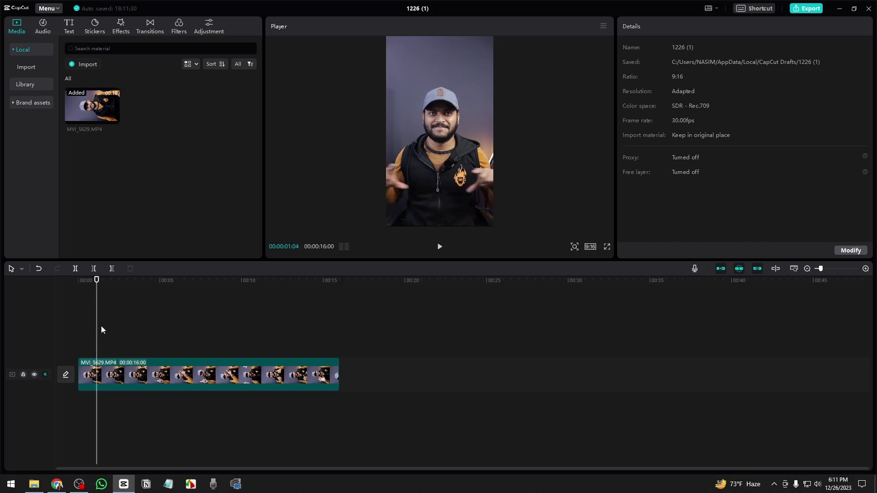
- Add a default text at 00:00:01:04 reading "5 money makting idea" and place it over the man's chest
{"action": "left_click", "coordinate": [70, 24]}
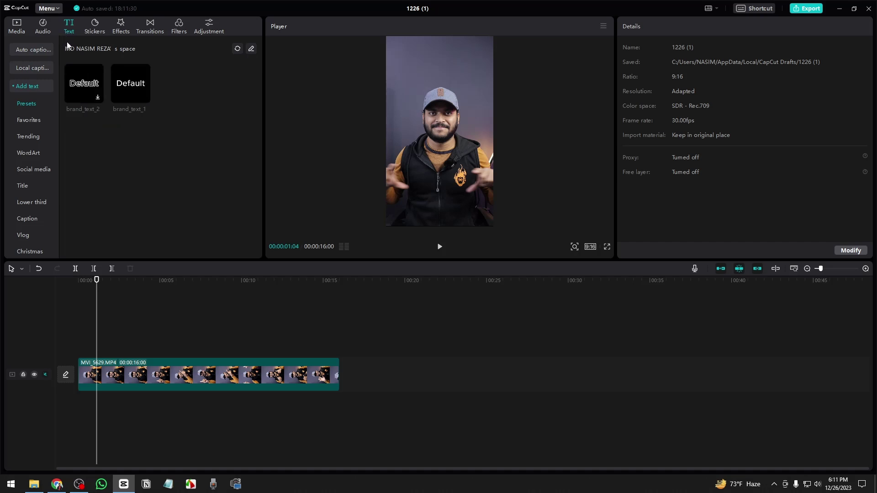
{"action": "left_click", "coordinate": [145, 99]}
{"action": "left_click", "coordinate": [657, 81]}
{"action": "type", "text": "5 money mak"}
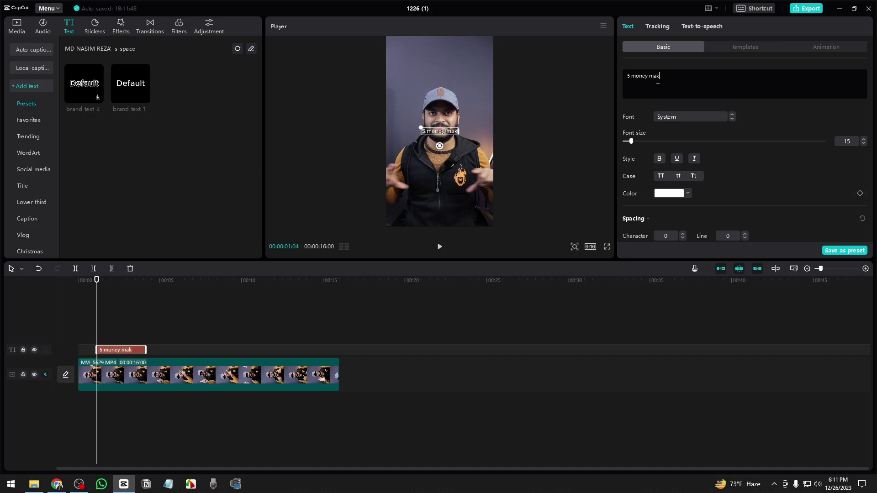
{"action": "type", "text": "ting idea"}
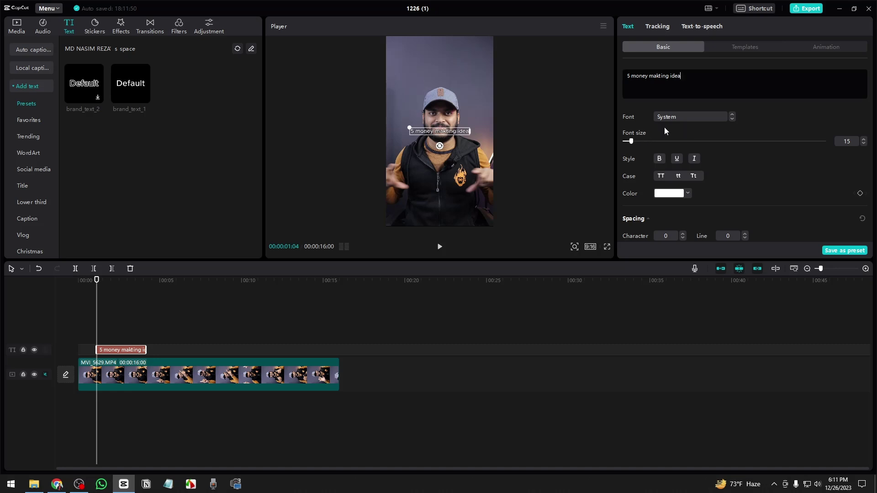
{"action": "left_click_drag", "start_coordinate": [464, 128], "coordinate": [451, 158]}
{"action": "left_click_drag", "start_coordinate": [450, 181], "coordinate": [452, 181]}
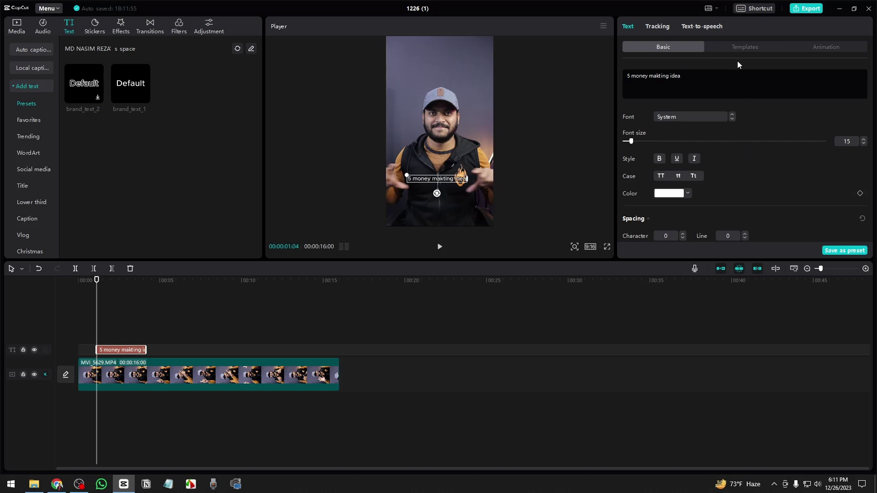
- Enable a background behind the title text and colour it red, hex EC0808
{"action": "left_click", "coordinate": [741, 48]}
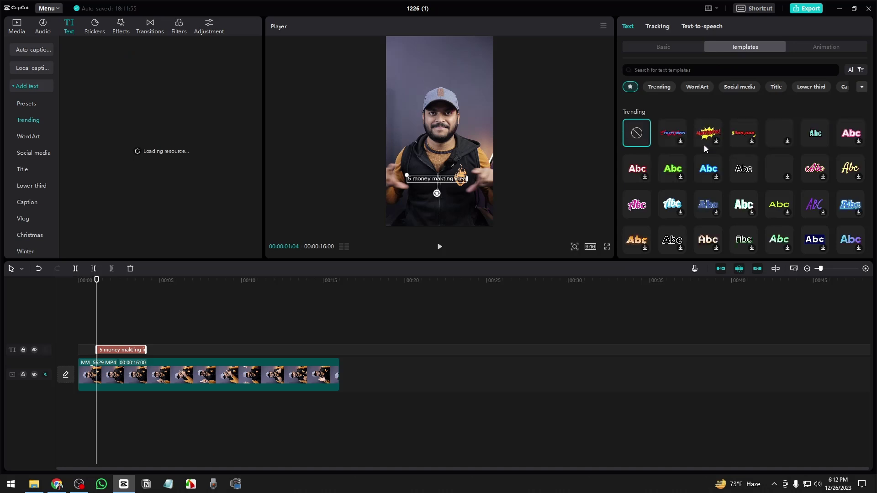
{"action": "left_click", "coordinate": [678, 47]}
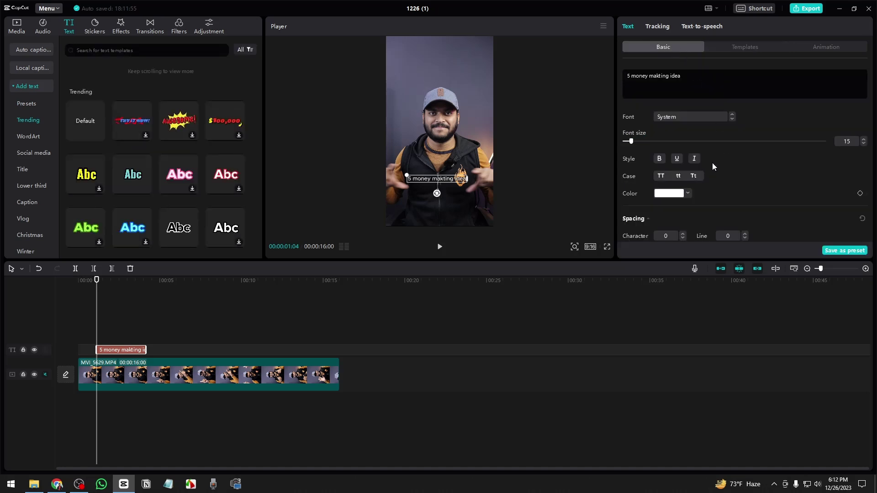
{"action": "scroll", "coordinate": [711, 162], "scroll_direction": "down", "scroll_amount": 4}
{"action": "scroll", "coordinate": [711, 162], "scroll_direction": "down", "scroll_amount": 3}
{"action": "scroll", "coordinate": [674, 184], "scroll_direction": "down", "scroll_amount": 2}
{"action": "scroll", "coordinate": [675, 182], "scroll_direction": "down", "scroll_amount": 1}
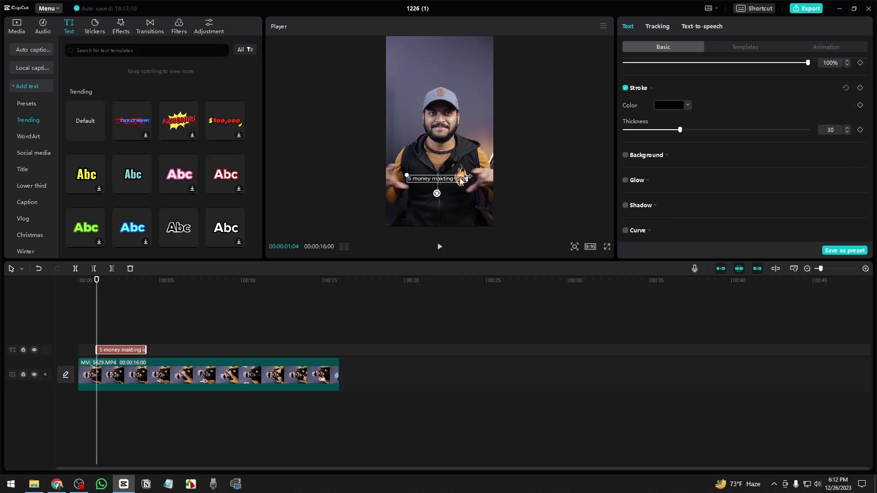
{"action": "left_click", "coordinate": [625, 156]}
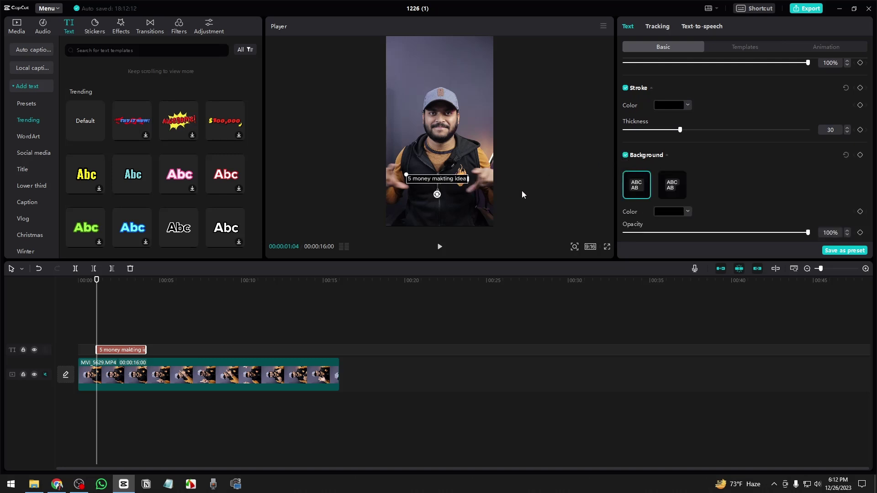
{"action": "left_click", "coordinate": [688, 210]}
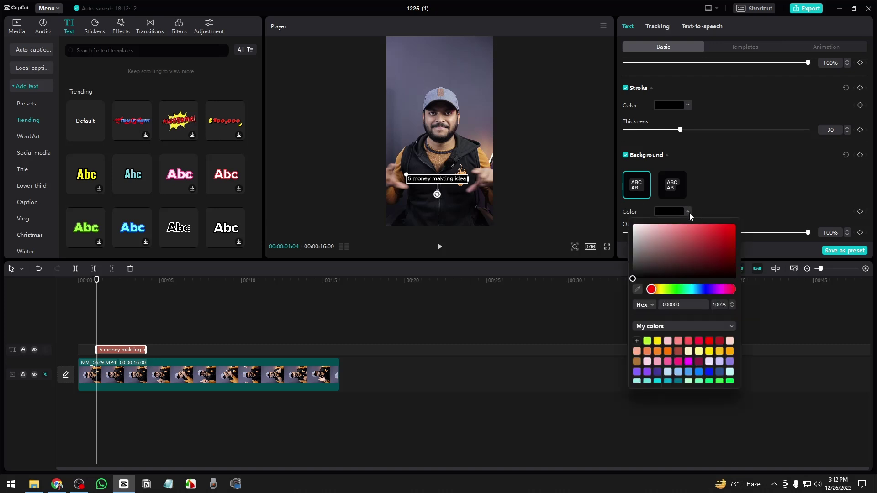
{"action": "left_click_drag", "start_coordinate": [711, 237], "coordinate": [732, 229]}
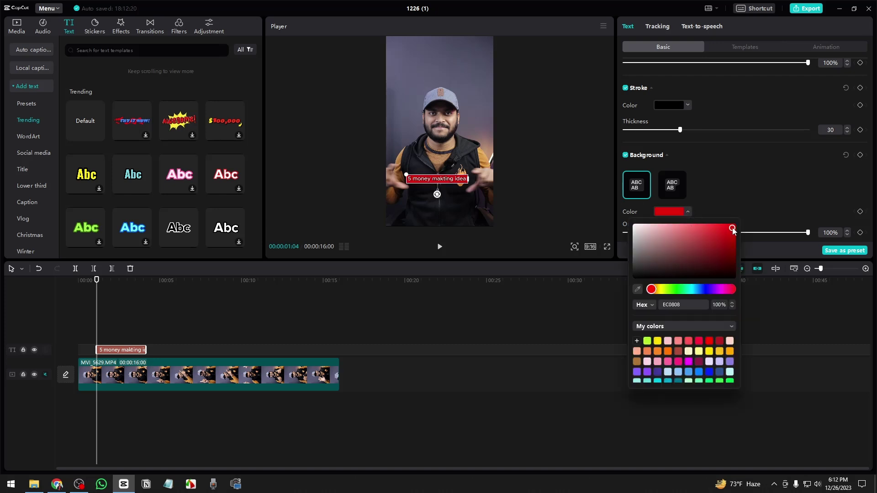
{"action": "left_click", "coordinate": [732, 181]}
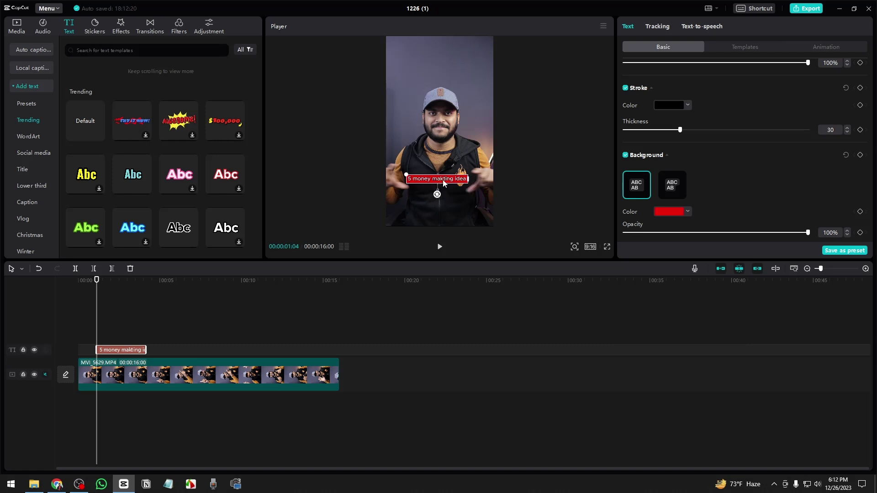
- Set the title text's font to LEMON MILK Bold
{"action": "scroll", "coordinate": [717, 164], "scroll_direction": "up", "scroll_amount": 6}
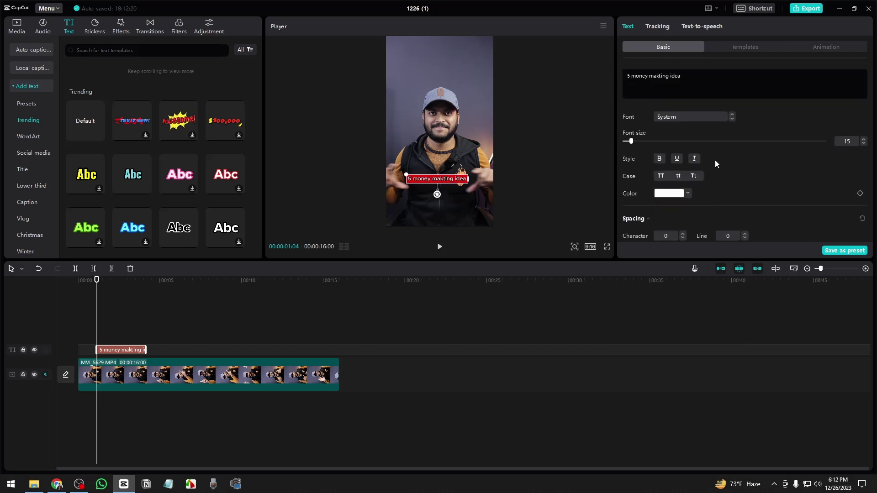
{"action": "left_click", "coordinate": [687, 118]}
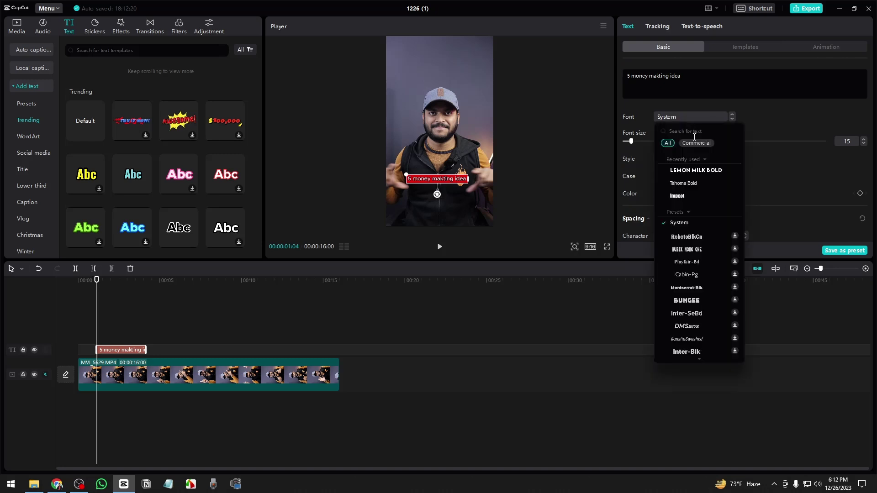
{"action": "left_click", "coordinate": [697, 171]}
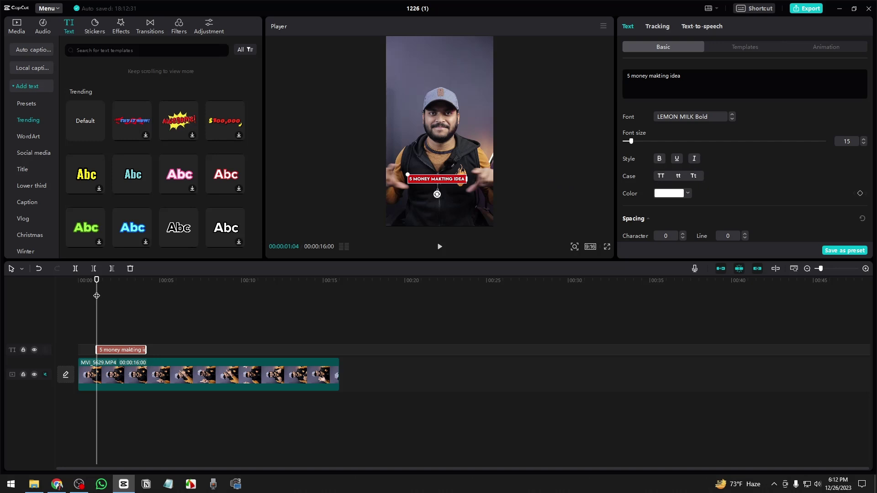
- Play the clip briefly to preview the title and return the playhead to 00:00:01:04
{"action": "left_click", "coordinate": [80, 296]}
{"action": "key", "text": "space"}
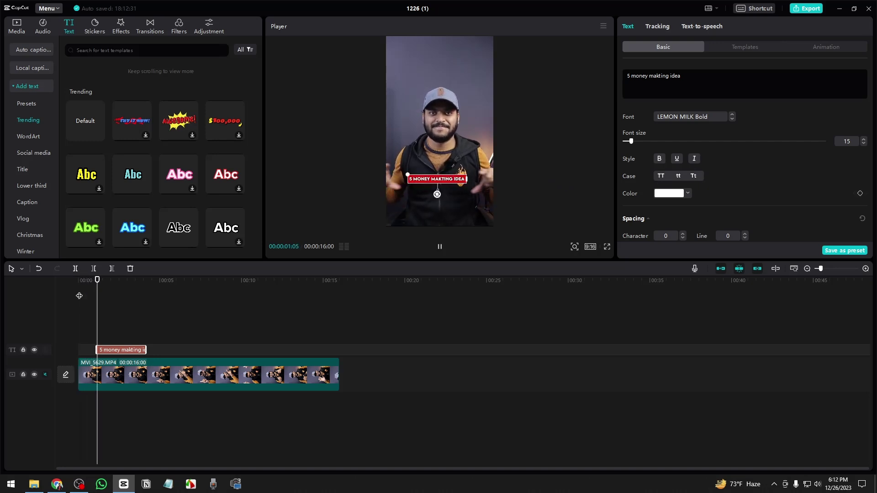
{"action": "key", "text": "space"}
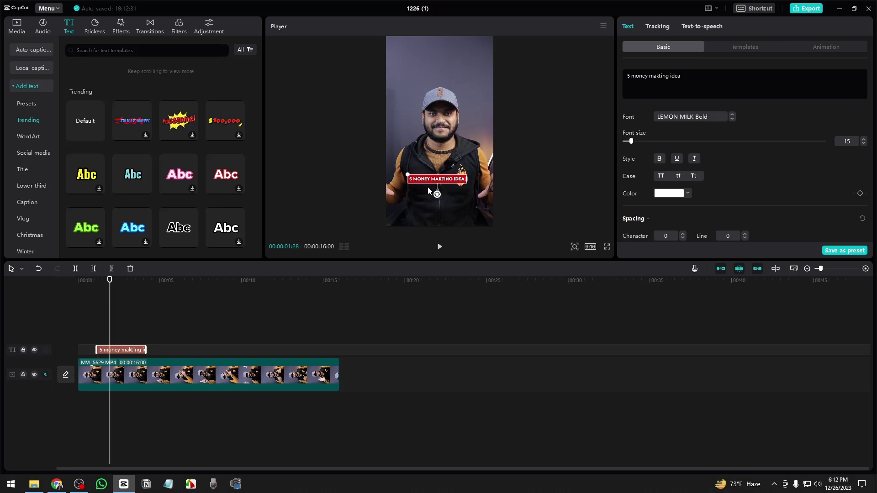
{"action": "left_click_drag", "start_coordinate": [109, 323], "coordinate": [96, 328]}
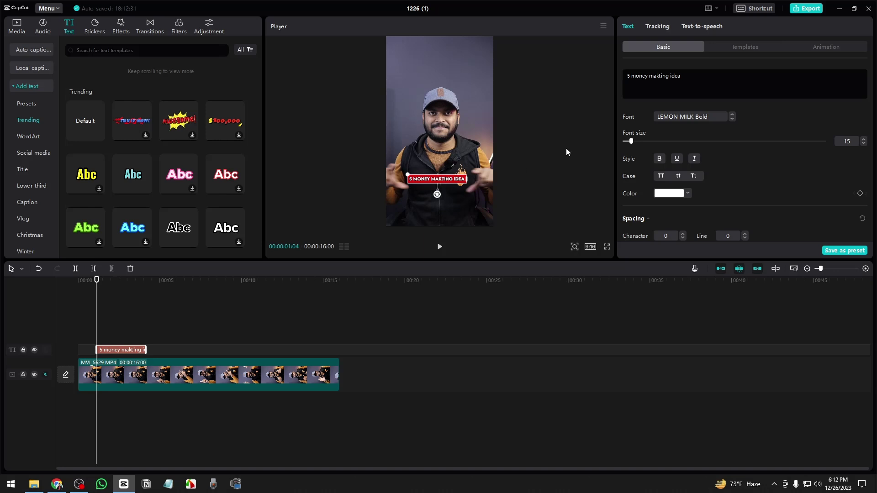
- Browse the title's In animations and try Flutter and Fade In on it
{"action": "left_click", "coordinate": [825, 49]}
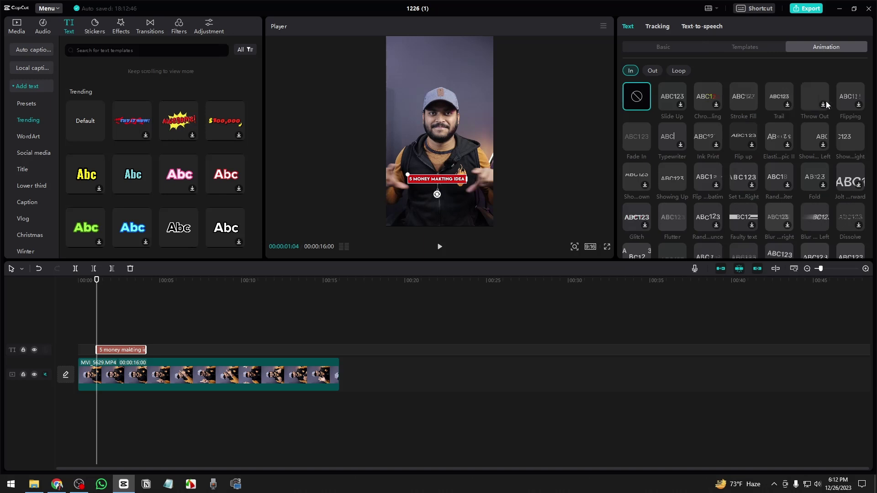
{"action": "scroll", "coordinate": [853, 161], "scroll_direction": "down", "scroll_amount": 3}
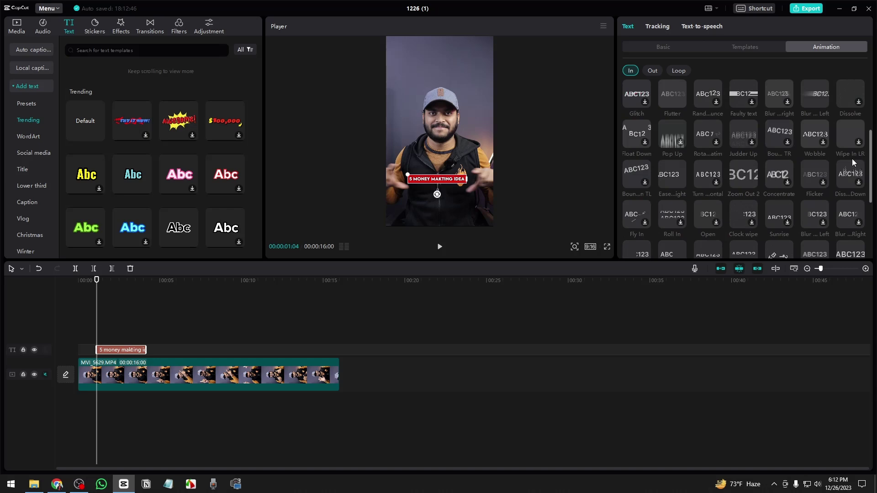
{"action": "scroll", "coordinate": [851, 159], "scroll_direction": "down", "scroll_amount": 2}
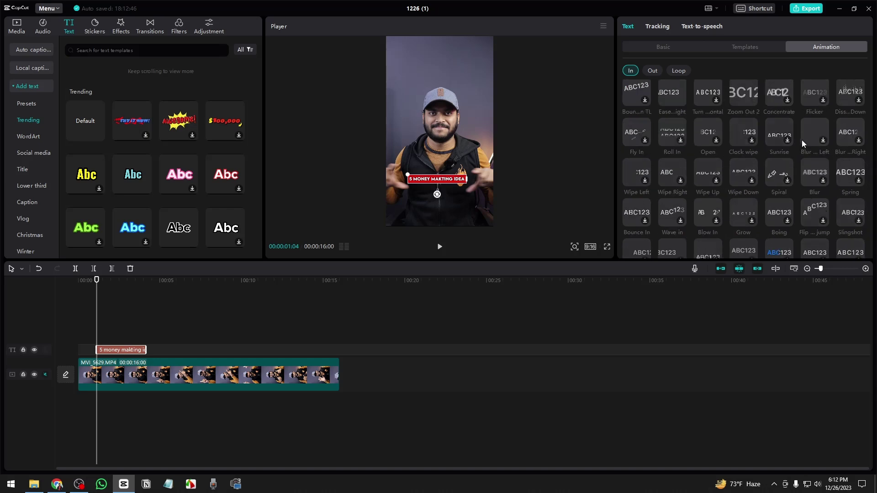
{"action": "scroll", "coordinate": [801, 140], "scroll_direction": "up", "scroll_amount": 1}
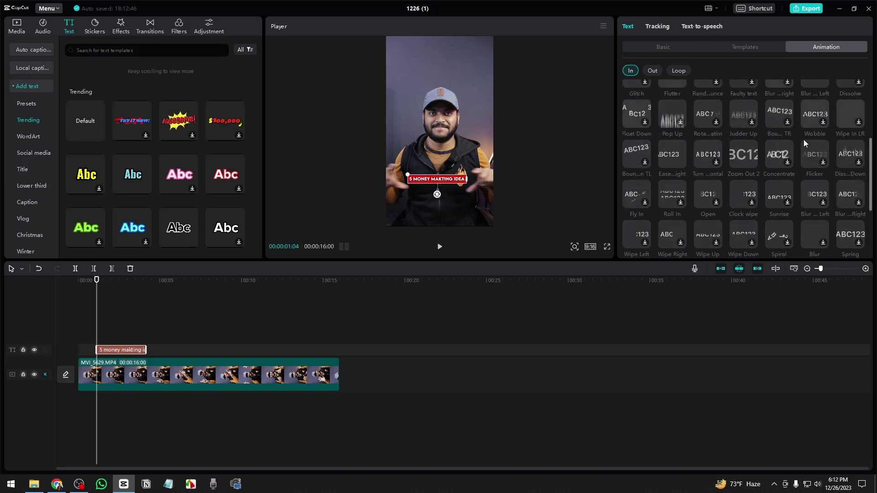
{"action": "scroll", "coordinate": [804, 139], "scroll_direction": "up", "scroll_amount": 5}
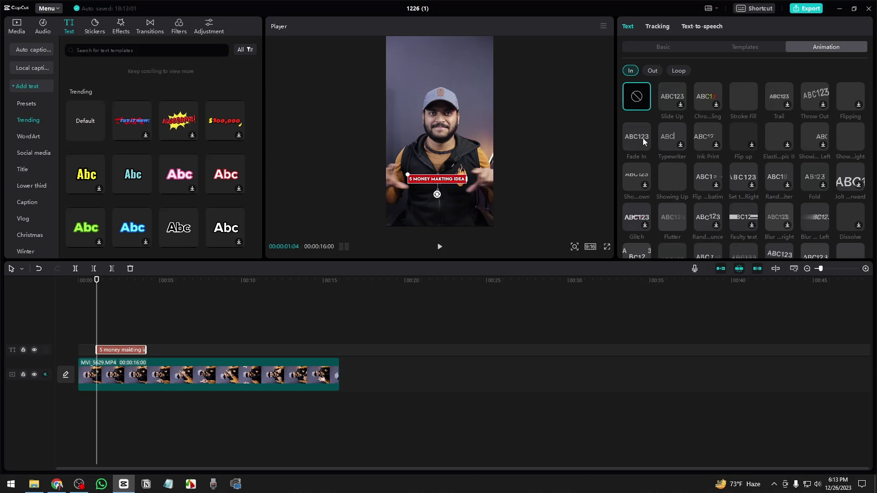
{"action": "scroll", "coordinate": [639, 138], "scroll_direction": "down", "scroll_amount": 1}
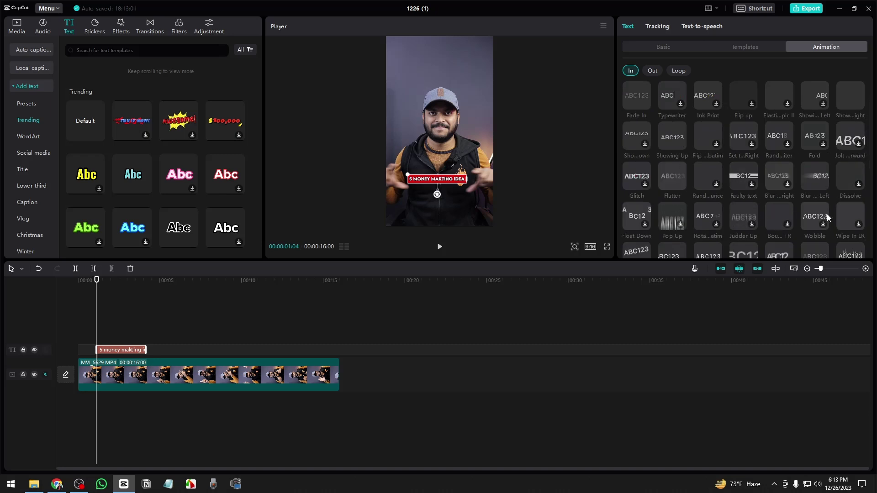
{"action": "scroll", "coordinate": [837, 174], "scroll_direction": "down", "scroll_amount": 2}
{"action": "scroll", "coordinate": [836, 194], "scroll_direction": "down", "scroll_amount": 4}
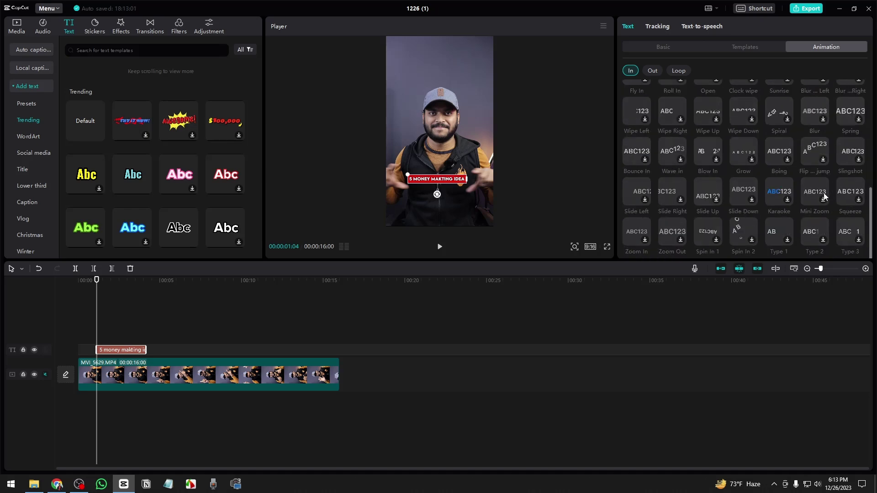
{"action": "scroll", "coordinate": [817, 222], "scroll_direction": "up", "scroll_amount": 4}
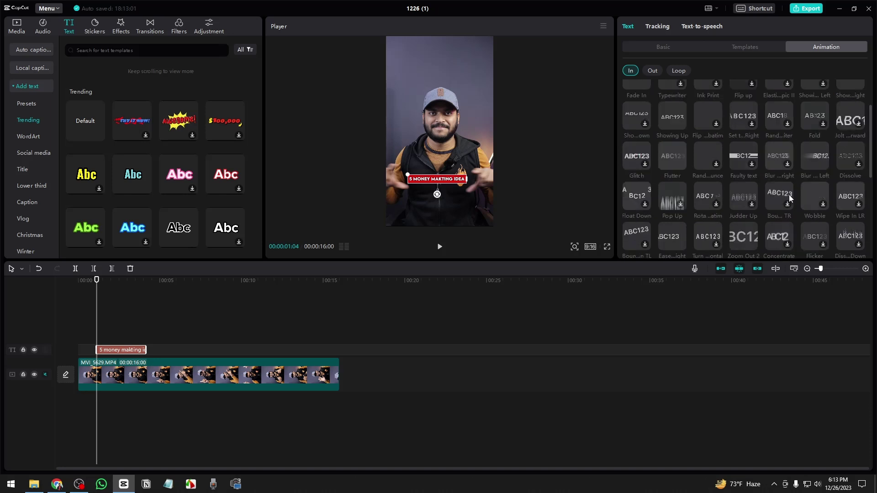
{"action": "scroll", "coordinate": [782, 191], "scroll_direction": "up", "scroll_amount": 1}
{"action": "scroll", "coordinate": [785, 177], "scroll_direction": "up", "scroll_amount": 1}
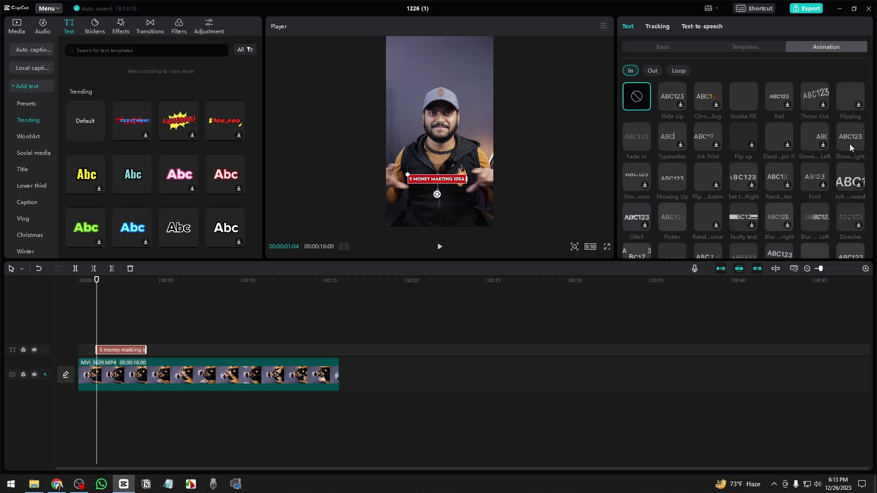
{"action": "left_click", "coordinate": [675, 220]}
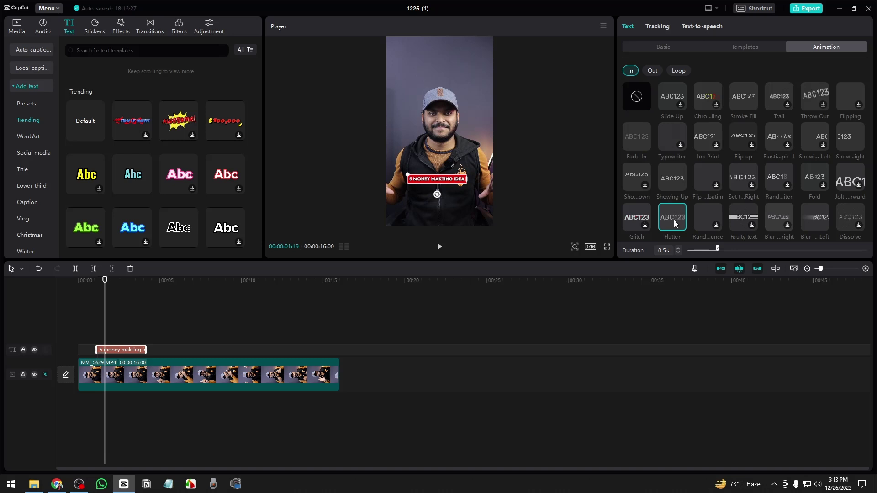
{"action": "left_click", "coordinate": [643, 142]}
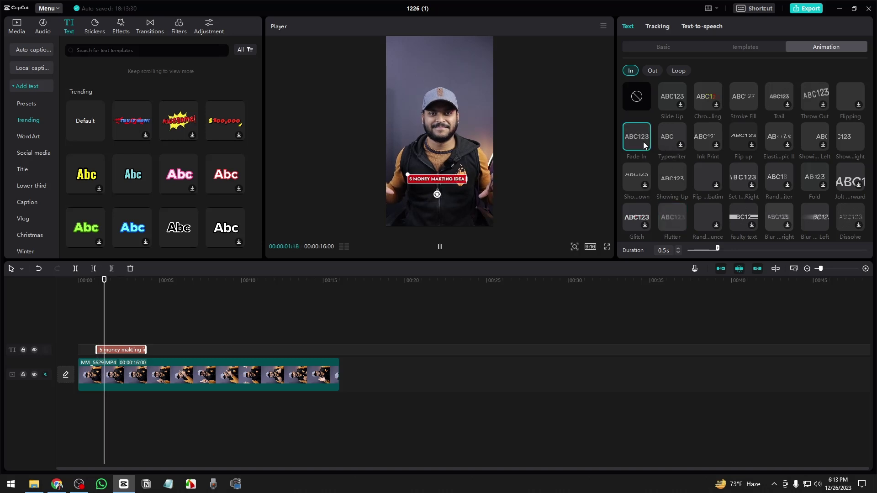
- Apply the Mini Zoom In animation to the title text
{"action": "scroll", "coordinate": [705, 181], "scroll_direction": "down", "scroll_amount": 2}
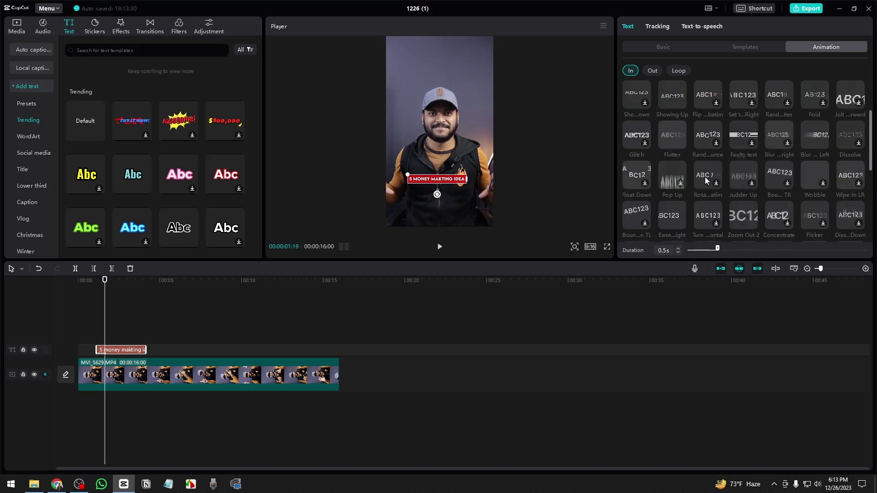
{"action": "scroll", "coordinate": [785, 184], "scroll_direction": "down", "scroll_amount": 2}
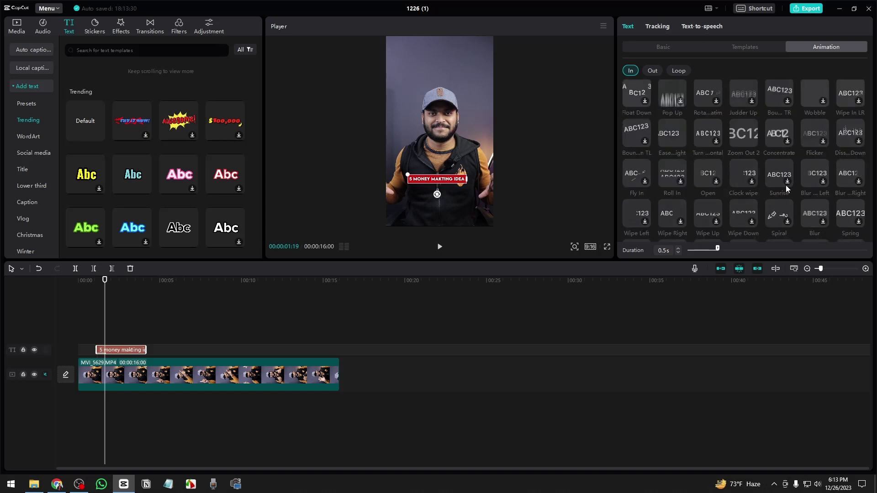
{"action": "scroll", "coordinate": [785, 185], "scroll_direction": "down", "scroll_amount": 2}
{"action": "scroll", "coordinate": [785, 185], "scroll_direction": "down", "scroll_amount": 1}
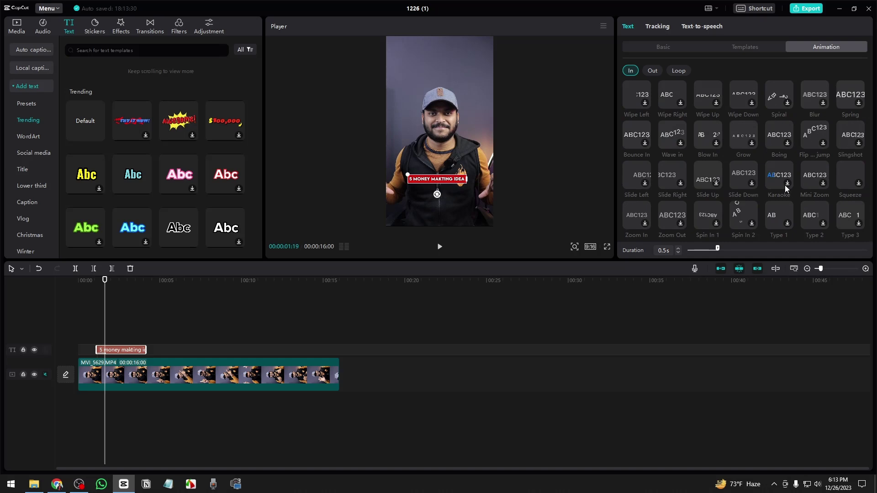
{"action": "scroll", "coordinate": [776, 186], "scroll_direction": "up", "scroll_amount": 6}
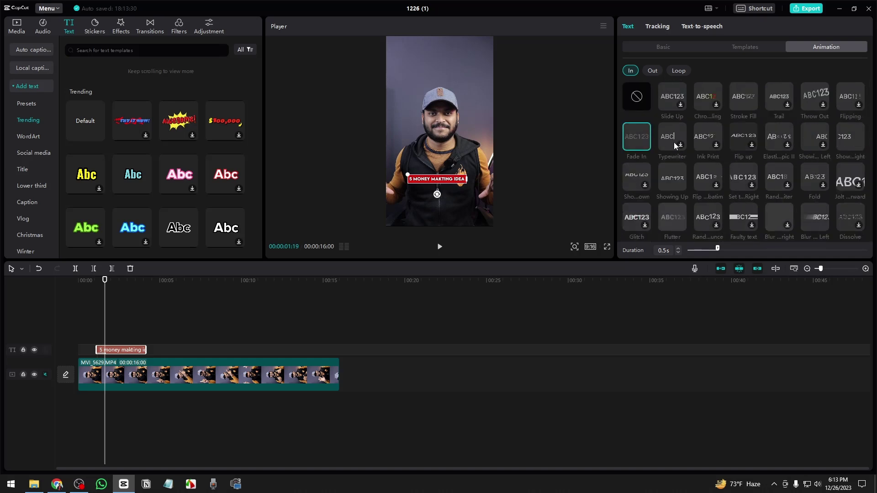
{"action": "scroll", "coordinate": [714, 168], "scroll_direction": "down", "scroll_amount": 1}
{"action": "scroll", "coordinate": [715, 166], "scroll_direction": "down", "scroll_amount": 5}
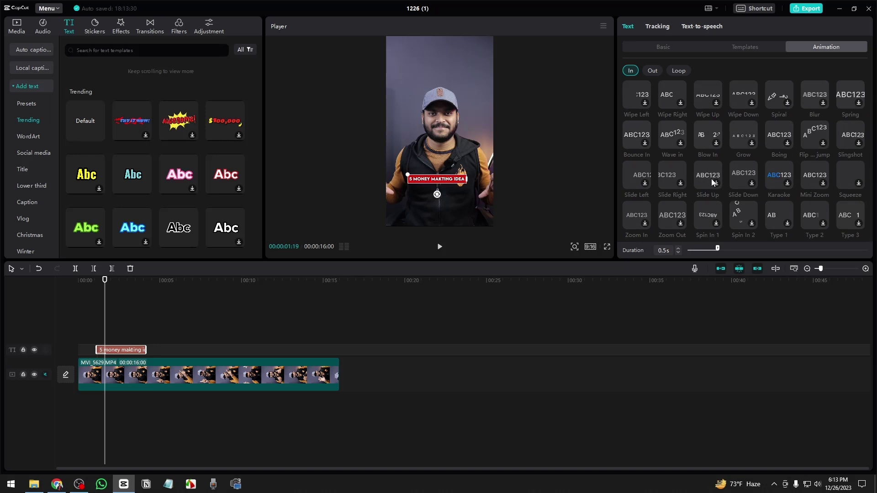
{"action": "left_click", "coordinate": [808, 176]}
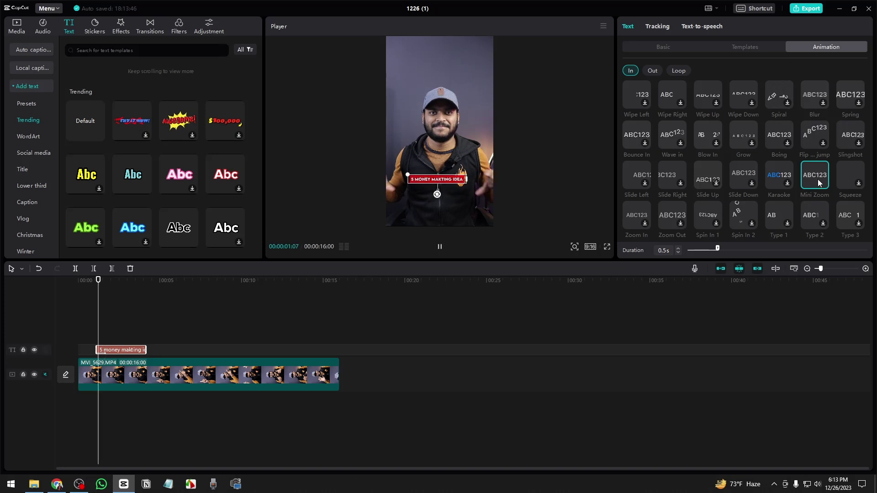
{"action": "scroll", "coordinate": [808, 182], "scroll_direction": "up", "scroll_amount": 1}
{"action": "scroll", "coordinate": [806, 177], "scroll_direction": "up", "scroll_amount": 5}
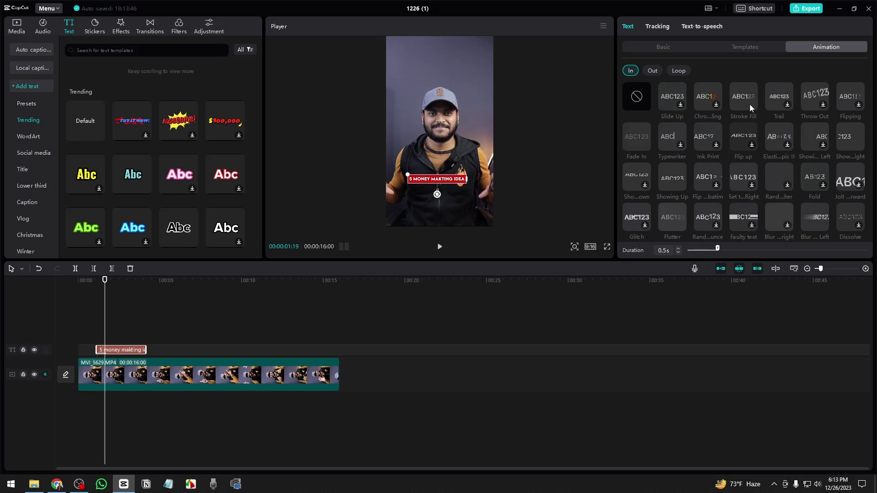
- Apply the Flutter In animation to the title text and play the timeline from the start to preview it
{"action": "left_click", "coordinate": [673, 213]}
{"action": "left_click_drag", "start_coordinate": [105, 325], "coordinate": [77, 324]}
{"action": "key", "text": "space"}
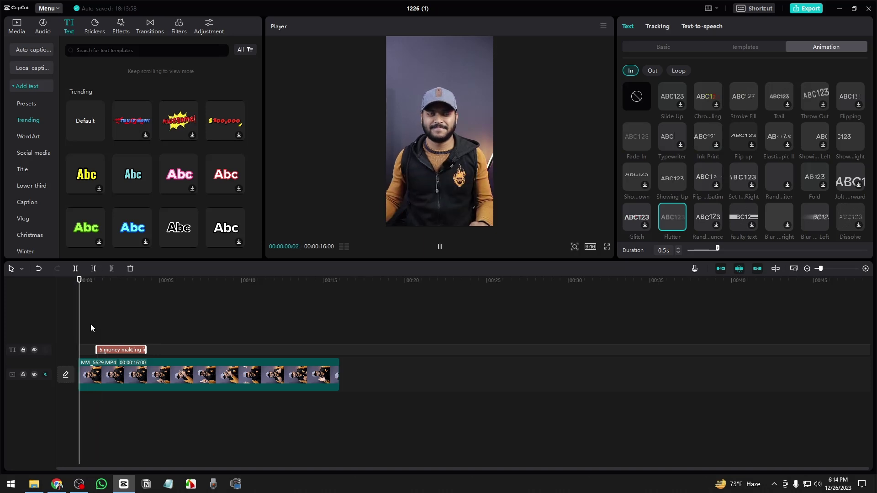
{"action": "key", "text": "space"}
{"action": "key", "text": "space"}
- Shorten the title clip to end just before the 3-second mark, preview it, and return the playhead to 00:00:01:04
{"action": "left_click_drag", "start_coordinate": [144, 350], "coordinate": [92, 346]}
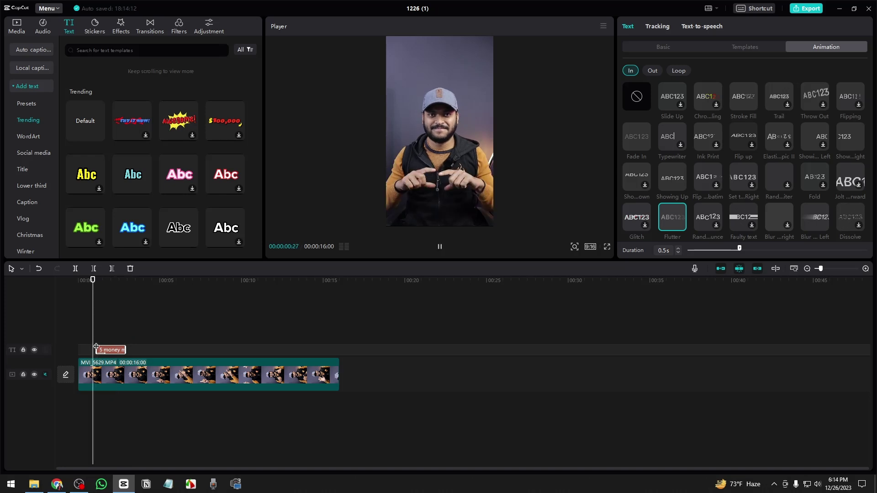
{"action": "key", "text": "space"}
{"action": "left_click", "coordinate": [96, 338]}
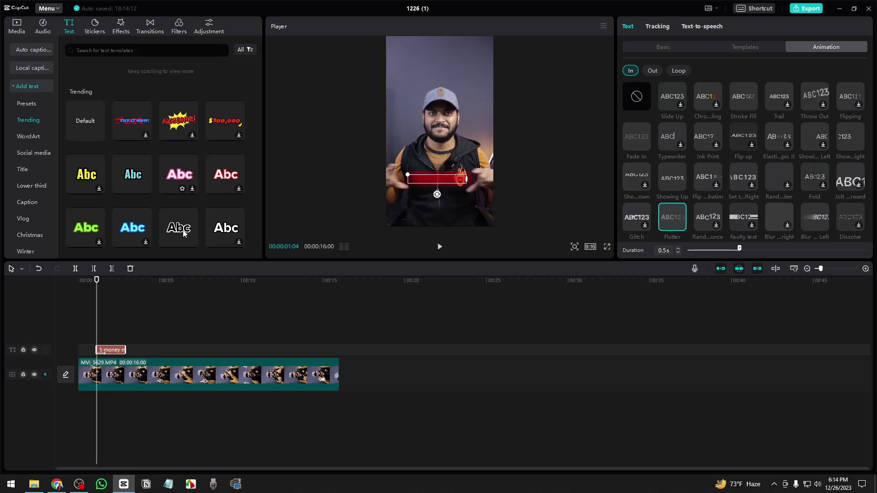
{"action": "left_click_drag", "start_coordinate": [97, 296], "coordinate": [89, 297]}
{"action": "key", "text": "space"}
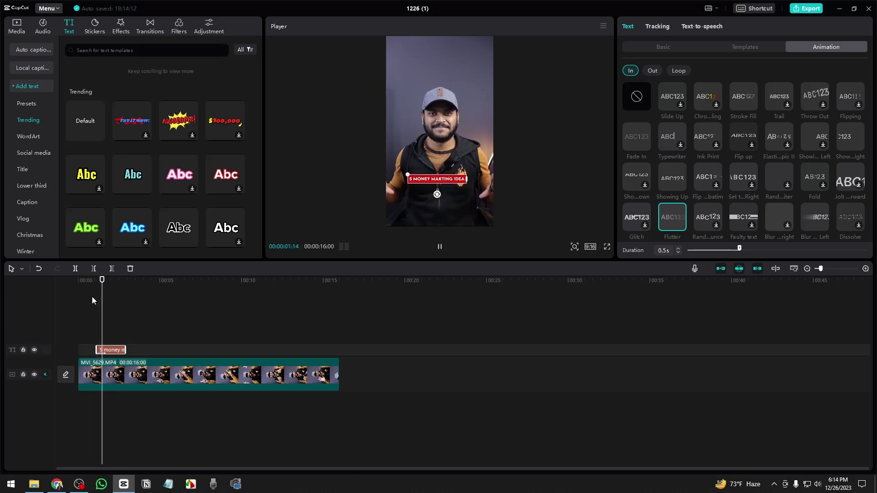
{"action": "left_click", "coordinate": [97, 312]}
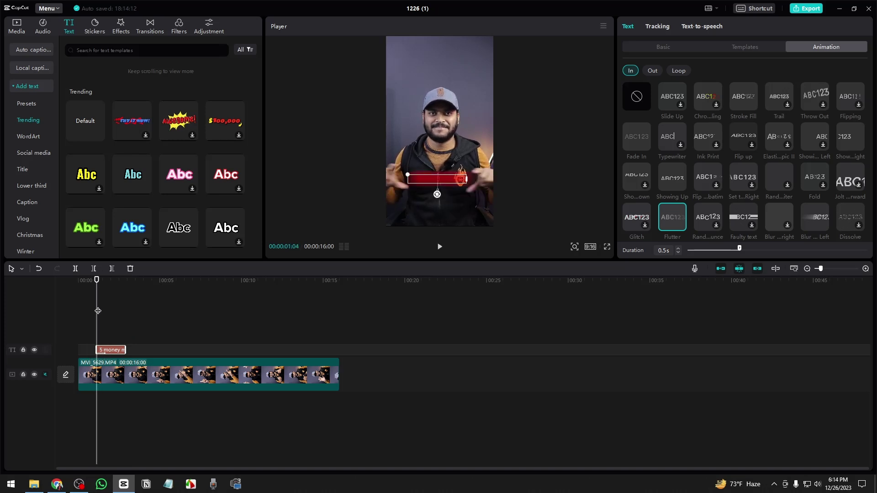
- Browse the sound effects and audition Rapid swish, Right answer, Ding, Weapon slashing sound effects and Cheek pop
{"action": "left_click", "coordinate": [45, 31]}
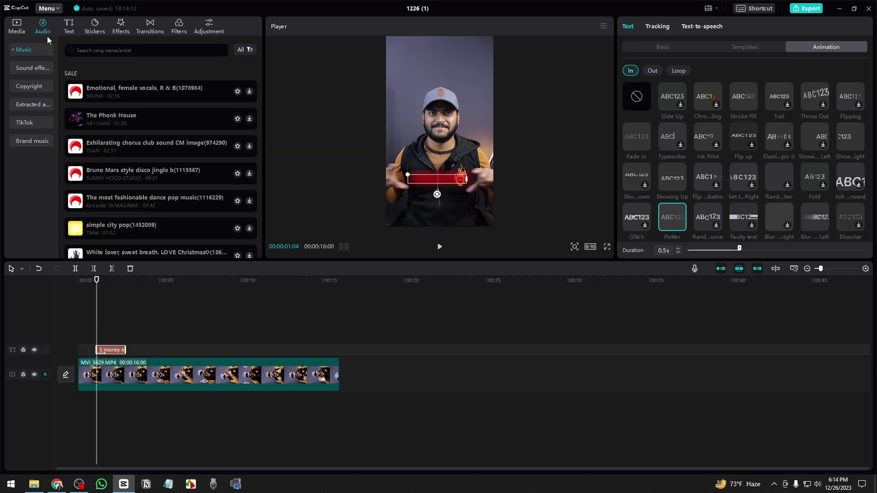
{"action": "left_click", "coordinate": [34, 70]}
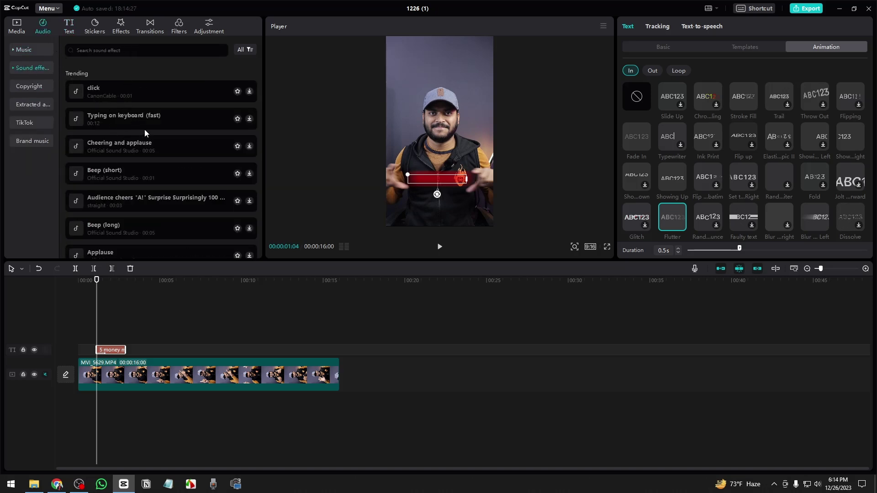
{"action": "scroll", "coordinate": [139, 137], "scroll_direction": "down", "scroll_amount": 5}
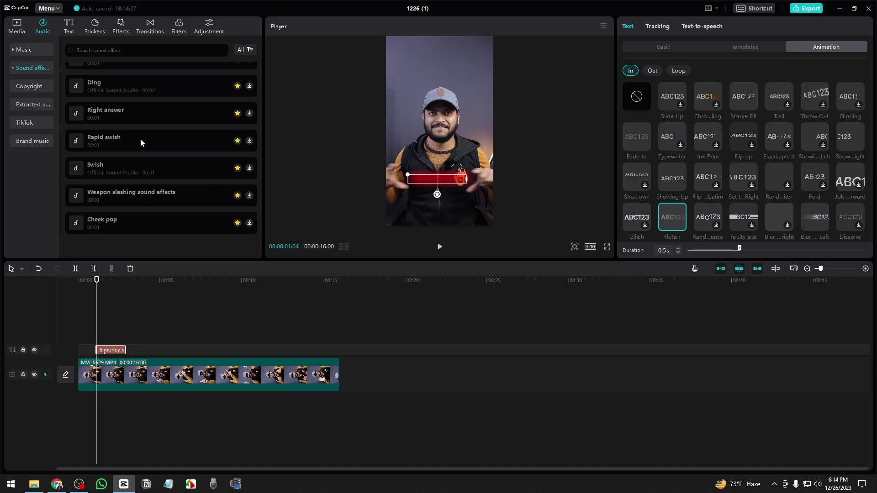
{"action": "left_click", "coordinate": [129, 141]}
{"action": "left_click", "coordinate": [135, 118]}
{"action": "left_click", "coordinate": [142, 82]}
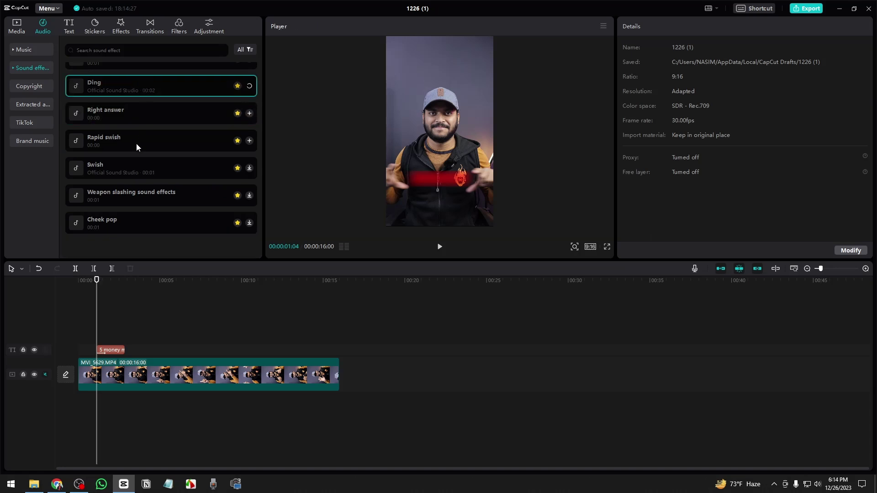
{"action": "left_click", "coordinate": [123, 193]}
{"action": "left_click", "coordinate": [119, 223]}
{"action": "scroll", "coordinate": [137, 183], "scroll_direction": "up", "scroll_amount": 5}
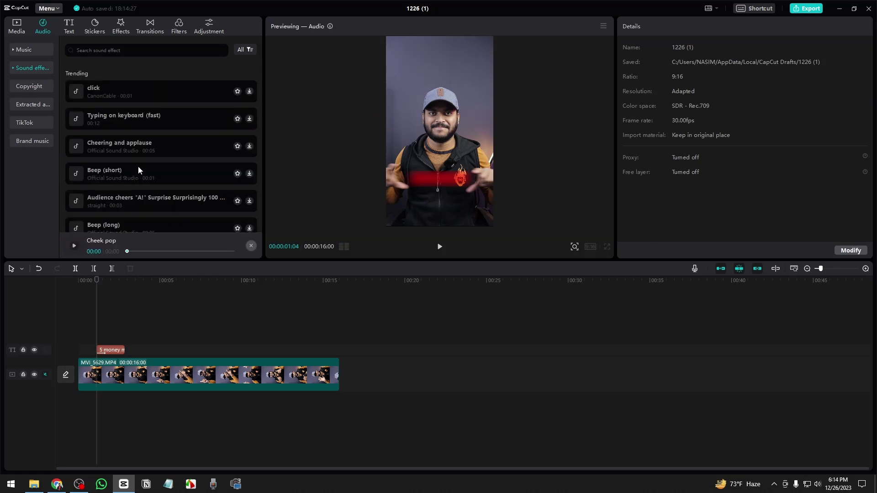
- Look further through the favourite sound effects and audition Woosh with echo
{"action": "scroll", "coordinate": [138, 164], "scroll_direction": "down", "scroll_amount": 5}
{"action": "scroll", "coordinate": [149, 130], "scroll_direction": "down", "scroll_amount": 3}
{"action": "scroll", "coordinate": [149, 117], "scroll_direction": "down", "scroll_amount": 3}
{"action": "scroll", "coordinate": [152, 122], "scroll_direction": "up", "scroll_amount": 3}
{"action": "scroll", "coordinate": [152, 120], "scroll_direction": "up", "scroll_amount": 3}
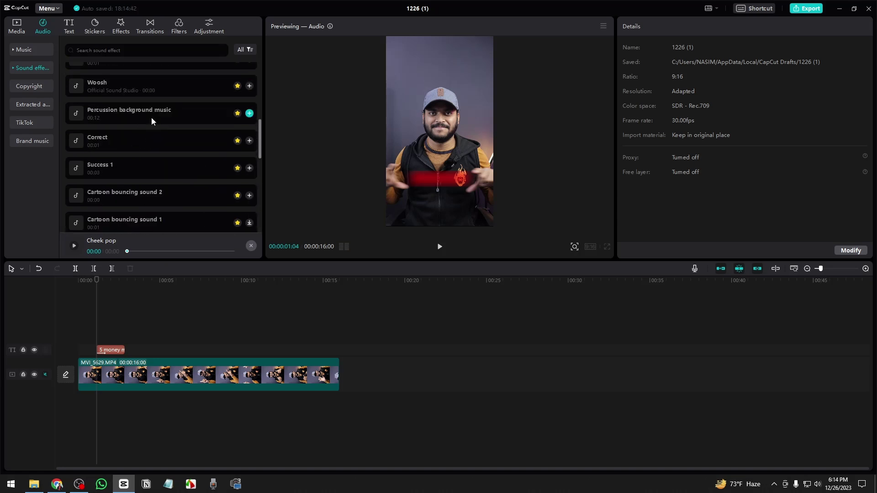
{"action": "left_click", "coordinate": [156, 98]}
{"action": "left_click", "coordinate": [156, 71]}
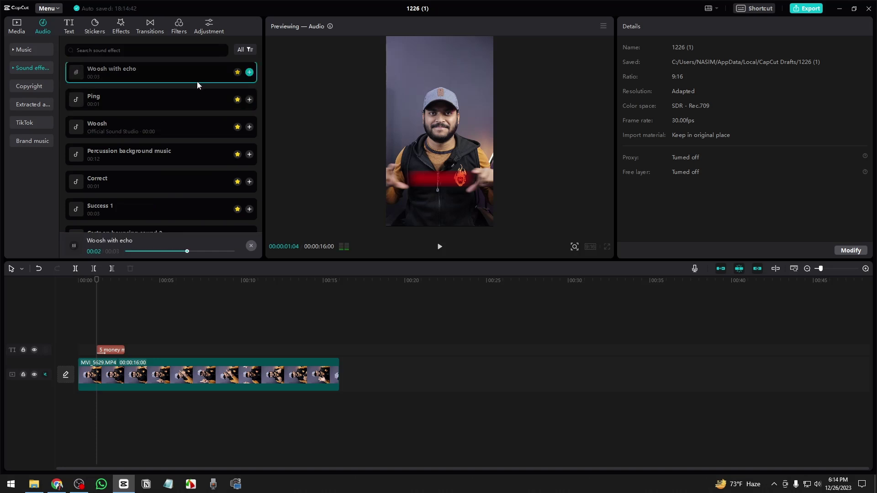
- Audition the other woosh sound effects and add Deep woosh to the timeline at 00:00:01:04
{"action": "scroll", "coordinate": [262, 127], "scroll_direction": "down", "scroll_amount": 1}
{"action": "left_click_drag", "start_coordinate": [262, 127], "coordinate": [259, 93]}
{"action": "left_click", "coordinate": [127, 104]}
{"action": "left_click", "coordinate": [133, 80]}
{"action": "left_click", "coordinate": [120, 157]}
{"action": "left_click", "coordinate": [248, 162]}
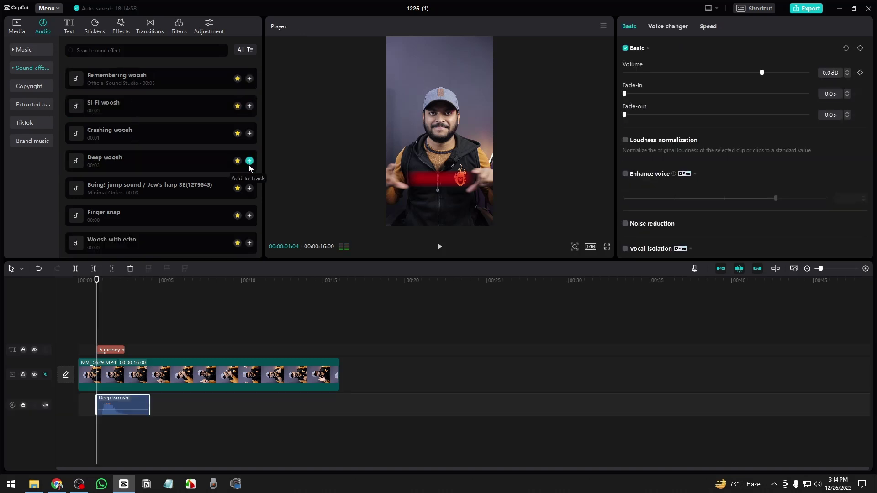
- Trim the start of the Deep woosh clip and keep it aligned with the title's start at 00:00:01:04
{"action": "left_click_drag", "start_coordinate": [96, 398], "coordinate": [113, 402]}
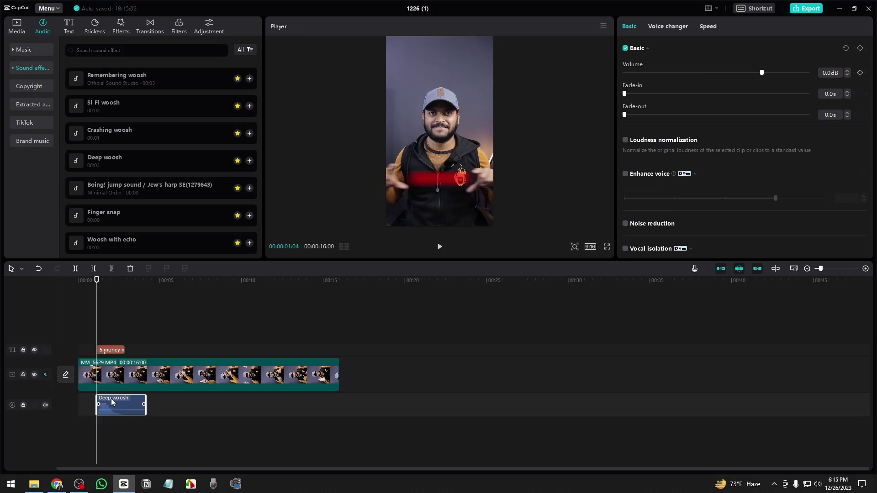
{"action": "scroll", "coordinate": [126, 365], "scroll_direction": "up", "scroll_amount": 3, "text": "ctrl"}
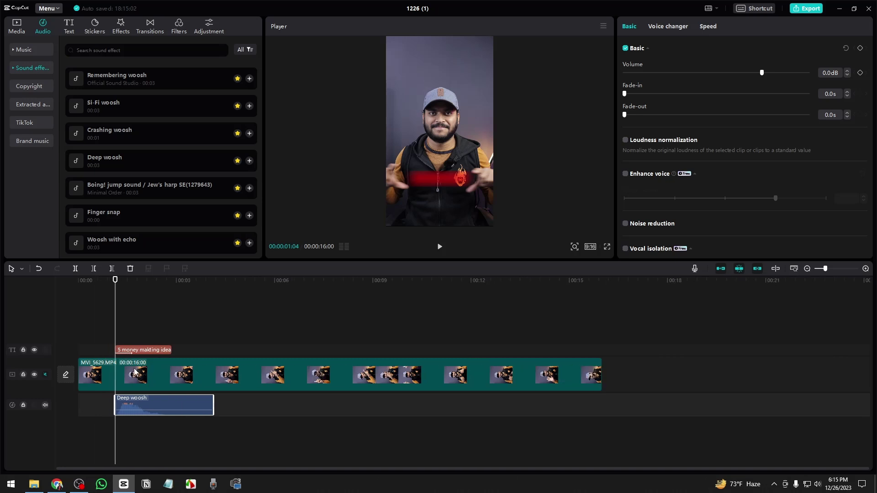
{"action": "mouse_move", "coordinate": [824, 268]}
{"action": "left_mouse_down"}
{"action": "mouse_move", "coordinate": [833, 269]}
{"action": "mouse_move", "coordinate": [824, 272]}
{"action": "left_mouse_up"}
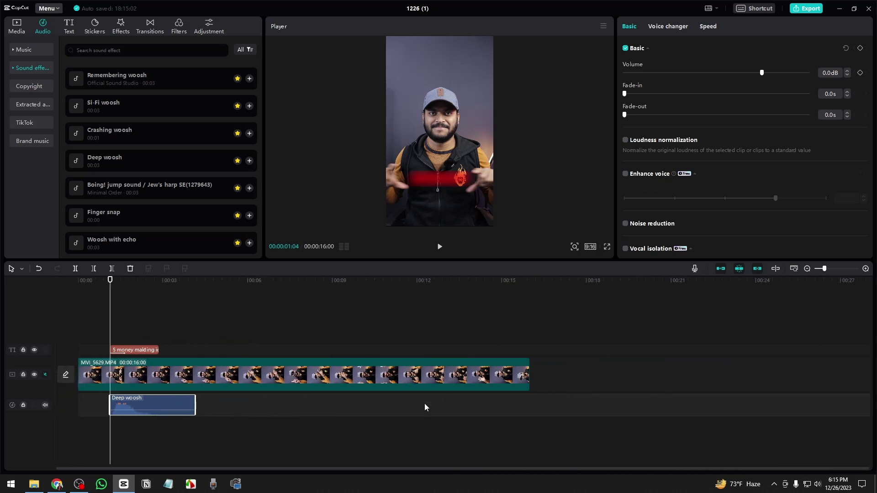
- Preview the title with its sound effect and shorten the end of the Deep woosh clip to about 00:00:02:16
{"action": "left_click", "coordinate": [106, 304]}
{"action": "left_click_drag", "start_coordinate": [105, 304], "coordinate": [85, 302]}
{"action": "key", "text": "space"}
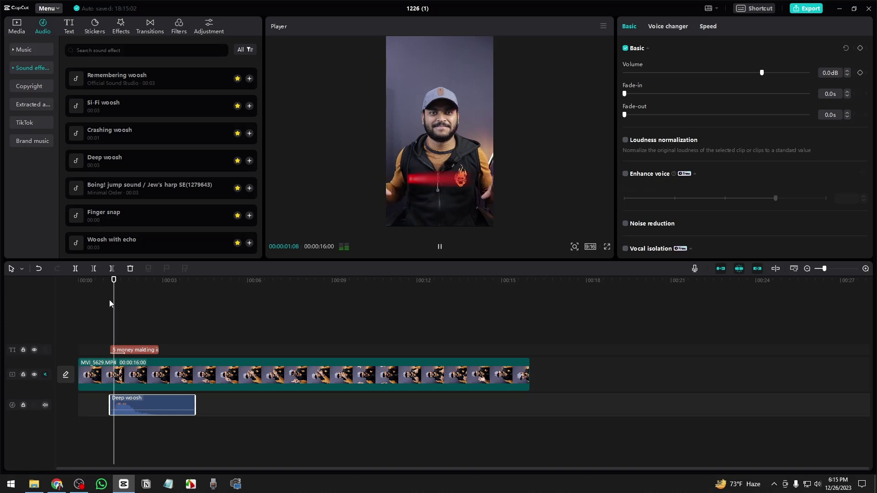
{"action": "key", "text": "space"}
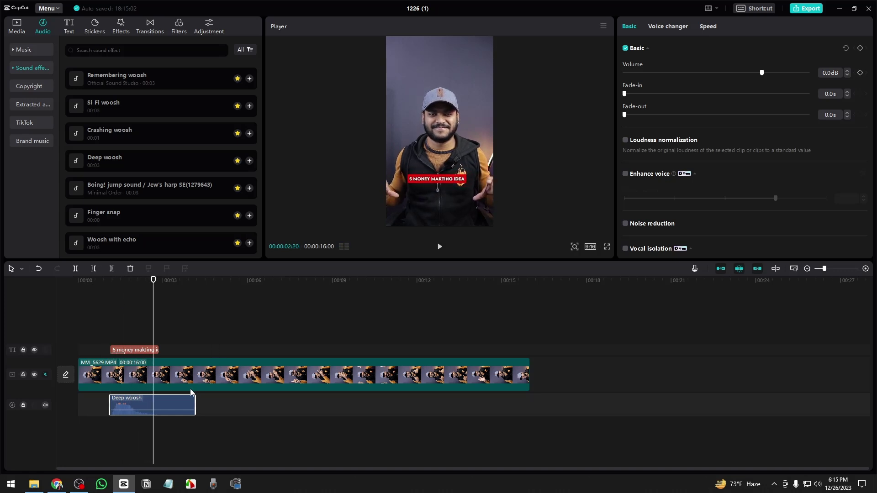
{"action": "left_click_drag", "start_coordinate": [195, 396], "coordinate": [150, 396]}
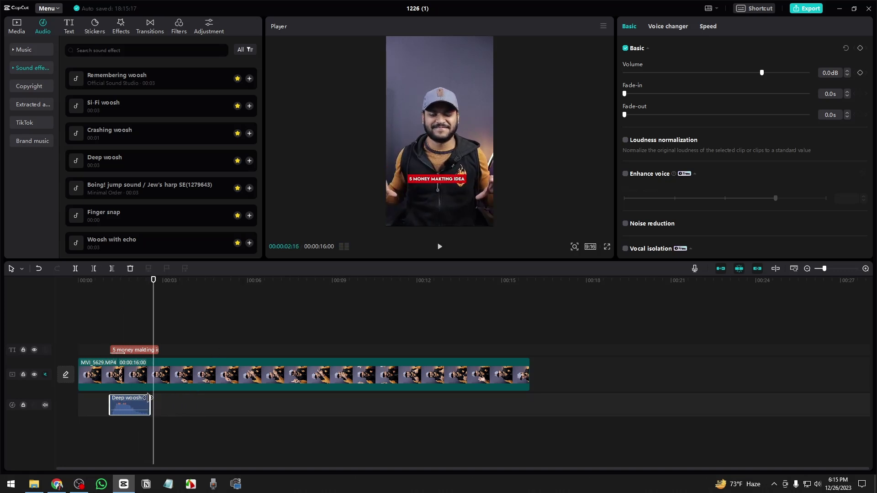
- Enlarge the title text and centre it horizontally over the chest, then preview the result in full screen
{"action": "left_click", "coordinate": [439, 180]}
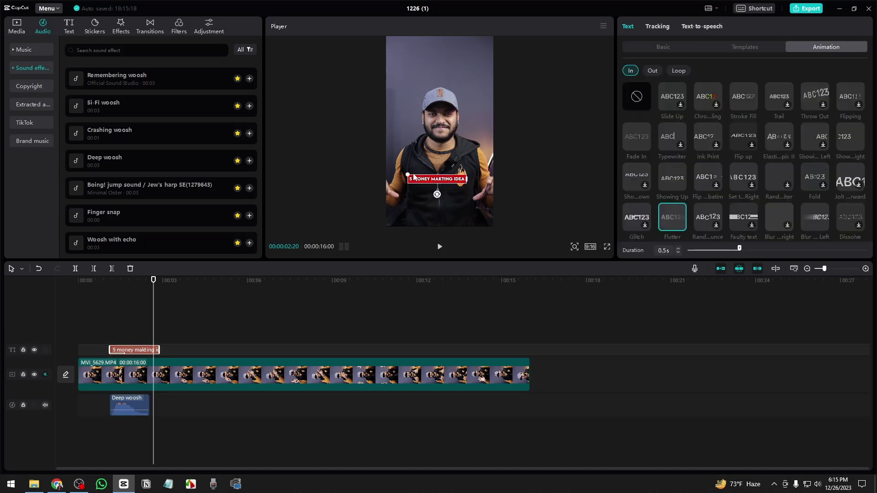
{"action": "left_click_drag", "start_coordinate": [406, 174], "coordinate": [422, 185]}
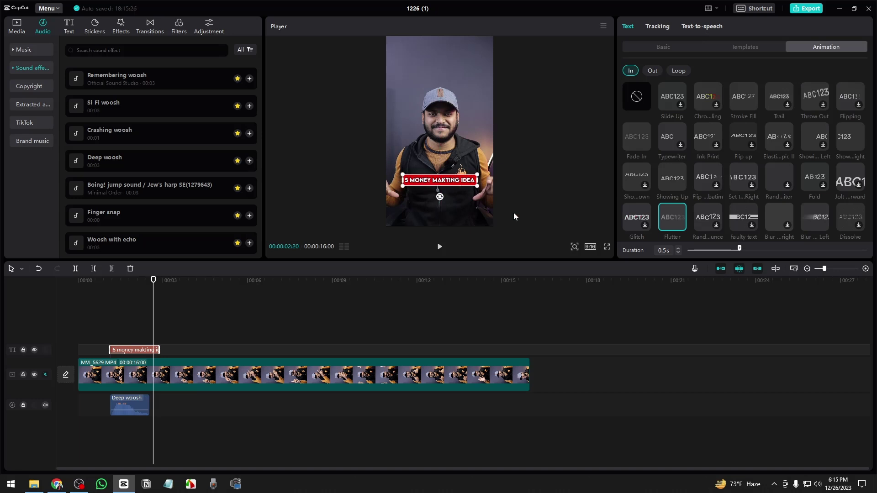
{"action": "left_click", "coordinate": [607, 247]}
{"action": "key", "text": "space"}
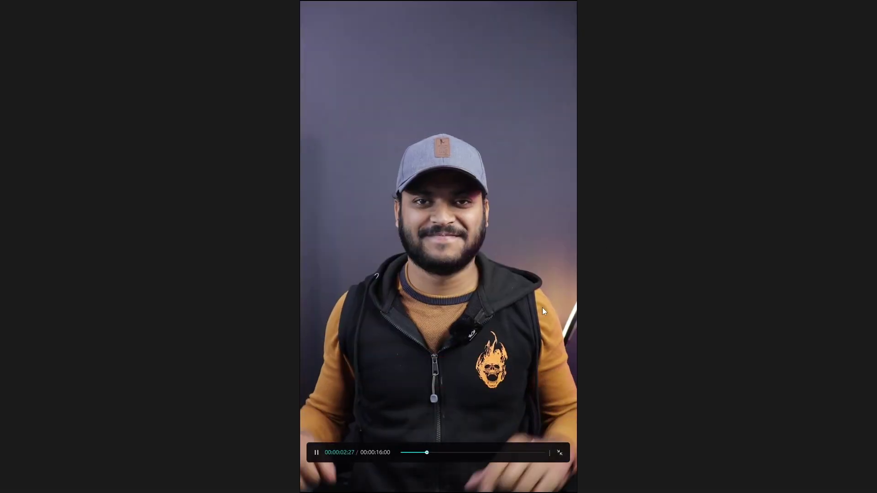
{"action": "left_click", "coordinate": [403, 453]}
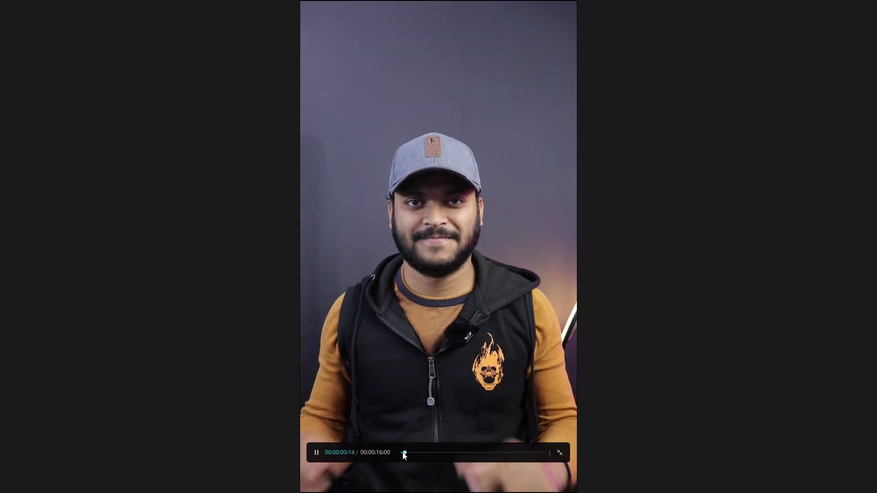
{"action": "key", "text": "space"}
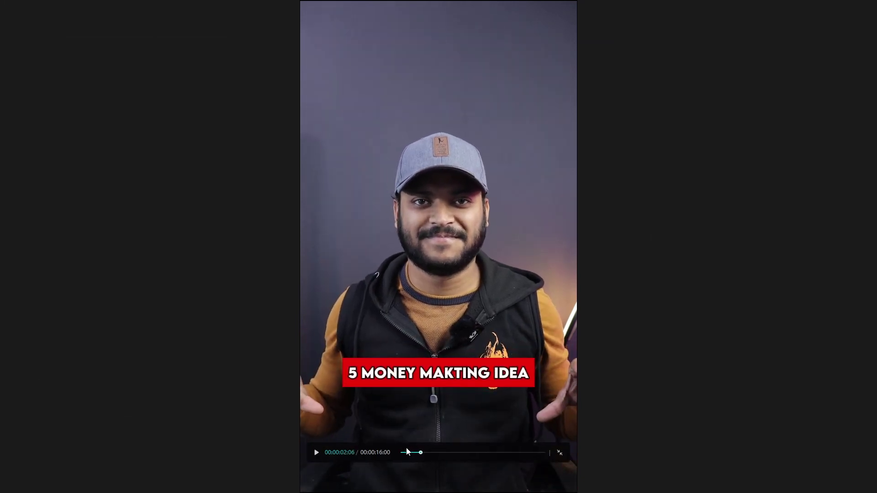
{"action": "left_click", "coordinate": [559, 453]}
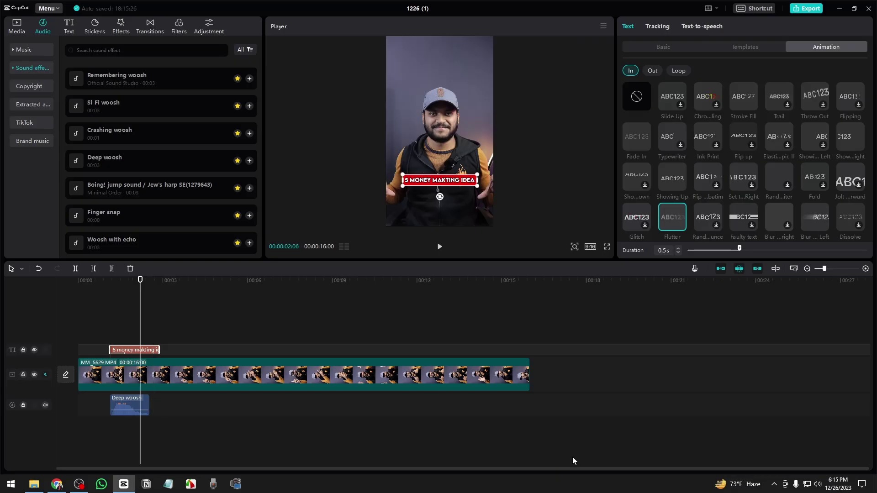
- Add the brand_text_1 preset text at 00:00:03:28 and place it tilted above the speaker's raised finger
{"action": "key", "text": "space"}
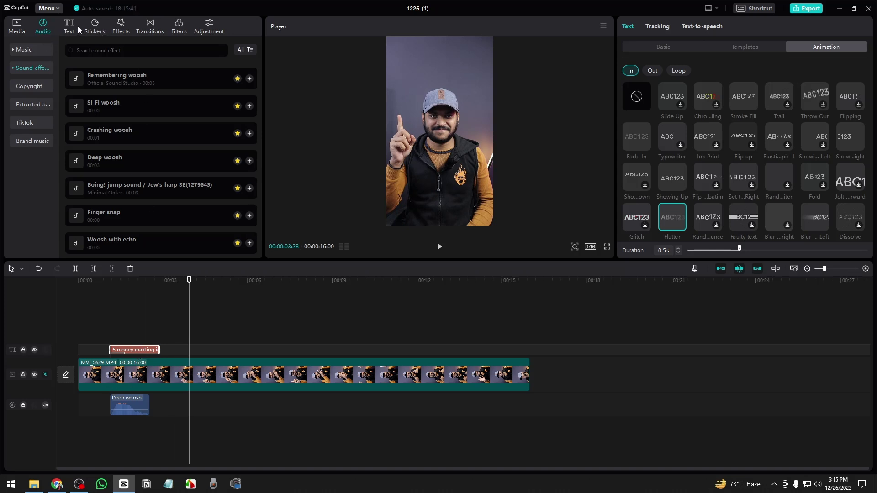
{"action": "left_click", "coordinate": [64, 25]}
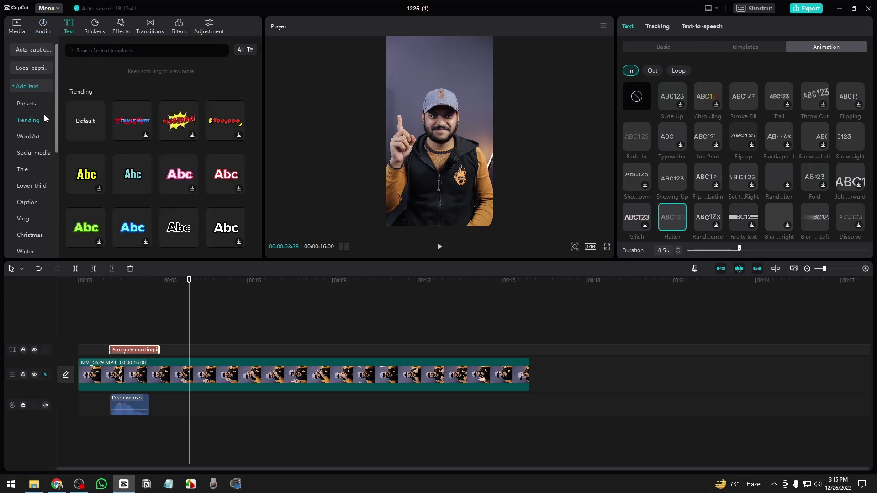
{"action": "scroll", "coordinate": [67, 102], "scroll_direction": "up", "scroll_amount": 3}
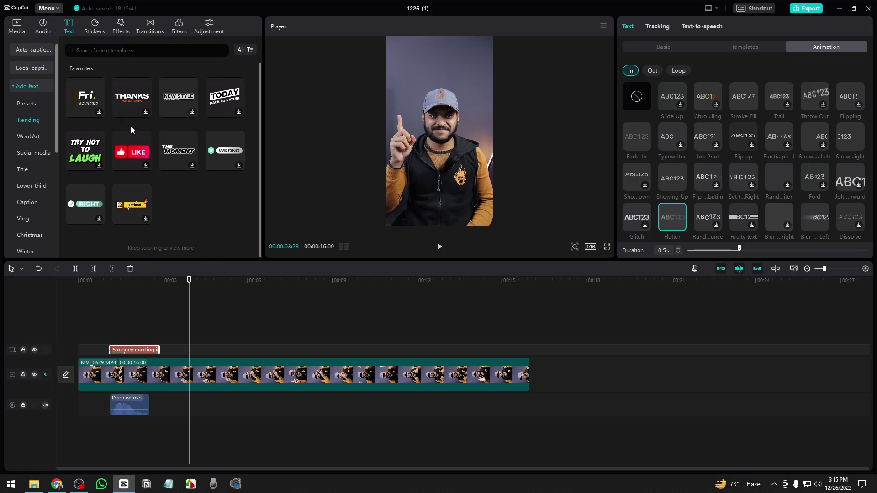
{"action": "left_click", "coordinate": [38, 105]}
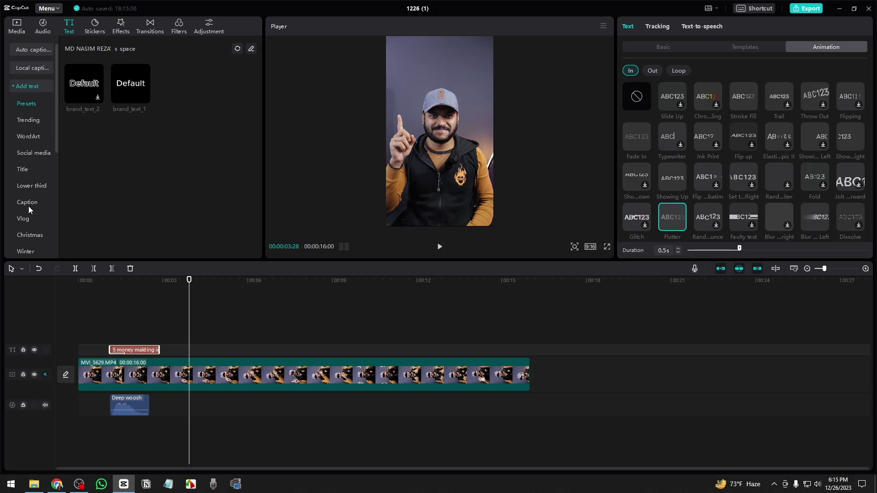
{"action": "left_click", "coordinate": [27, 168]}
{"action": "left_click", "coordinate": [29, 150]}
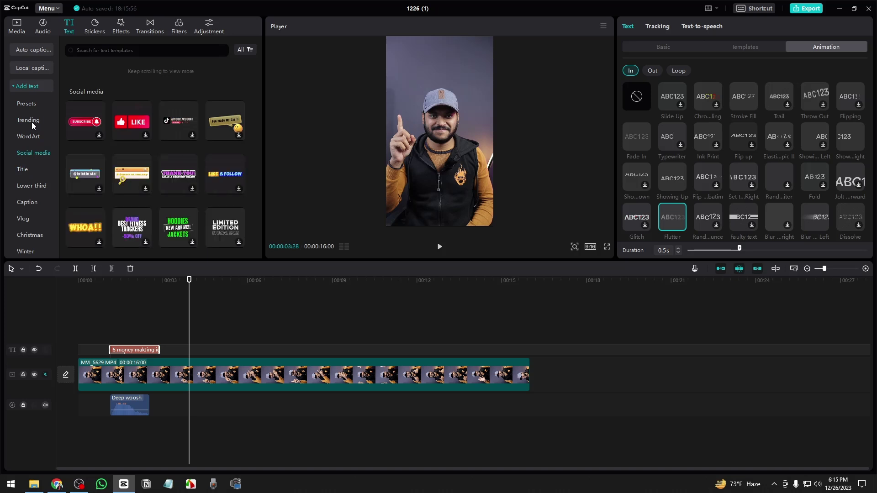
{"action": "left_click", "coordinate": [32, 121]}
{"action": "left_click", "coordinate": [34, 103]}
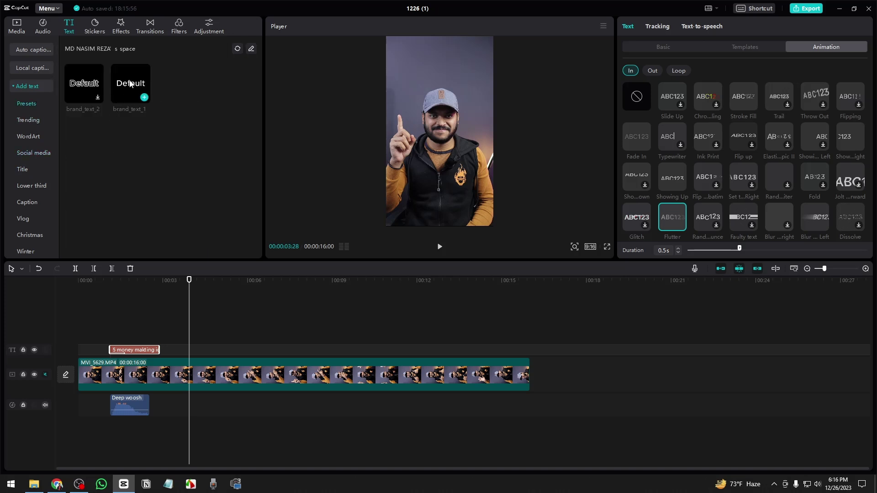
{"action": "left_click", "coordinate": [144, 97]}
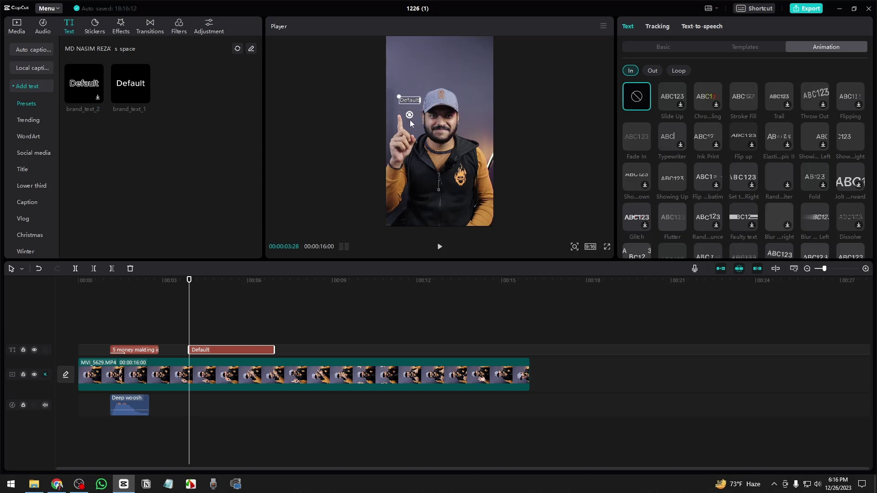
{"action": "left_click_drag", "start_coordinate": [411, 122], "coordinate": [419, 112]}
- Look up the first idea in the ChatGPT list in Chrome and replace the tilted CapCut title's text with "1. Freelancing"
{"action": "left_click", "coordinate": [56, 483]}
{"action": "left_click_drag", "start_coordinate": [343, 199], "coordinate": [390, 194]}
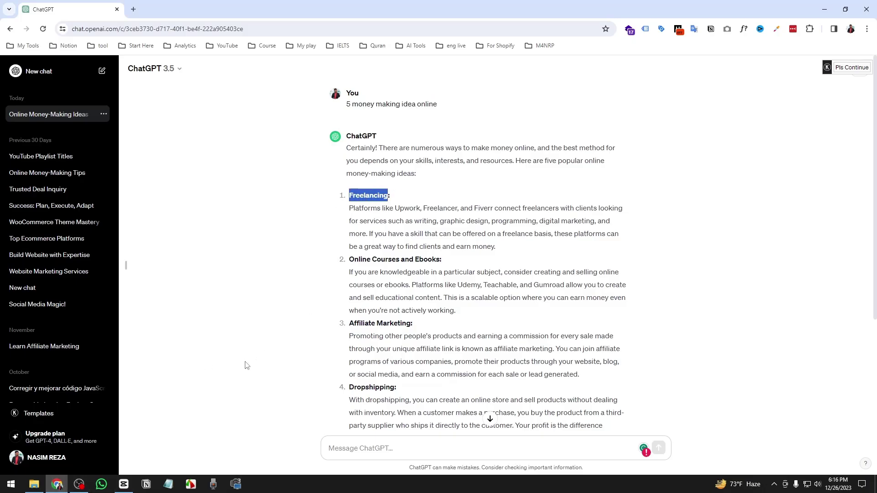
{"action": "left_click", "coordinate": [124, 483]}
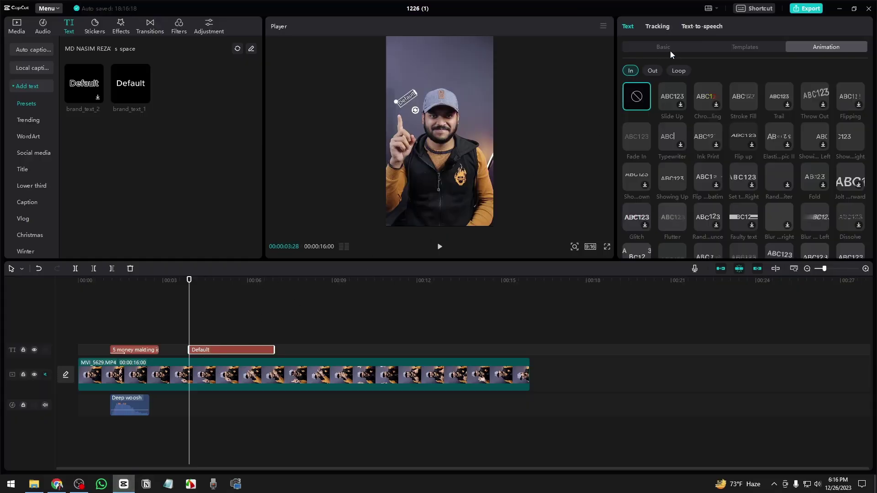
{"action": "left_click", "coordinate": [684, 44]}
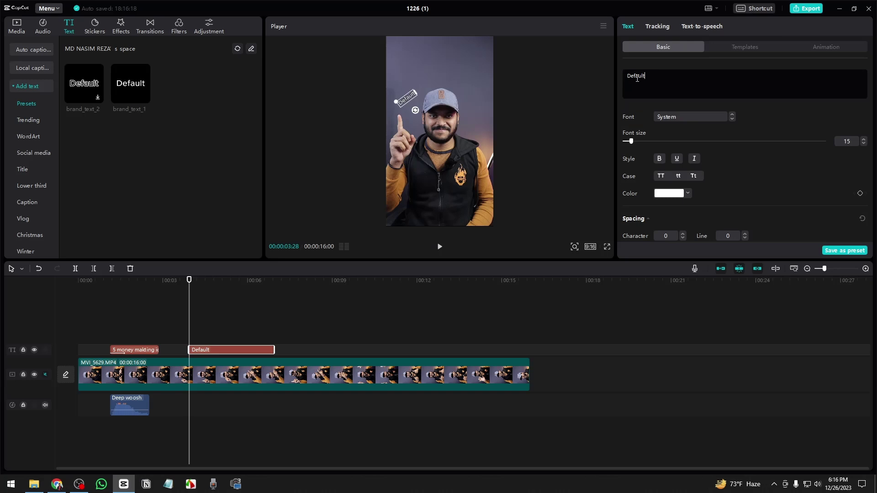
{"action": "type", "text": "1. Freelancing"}
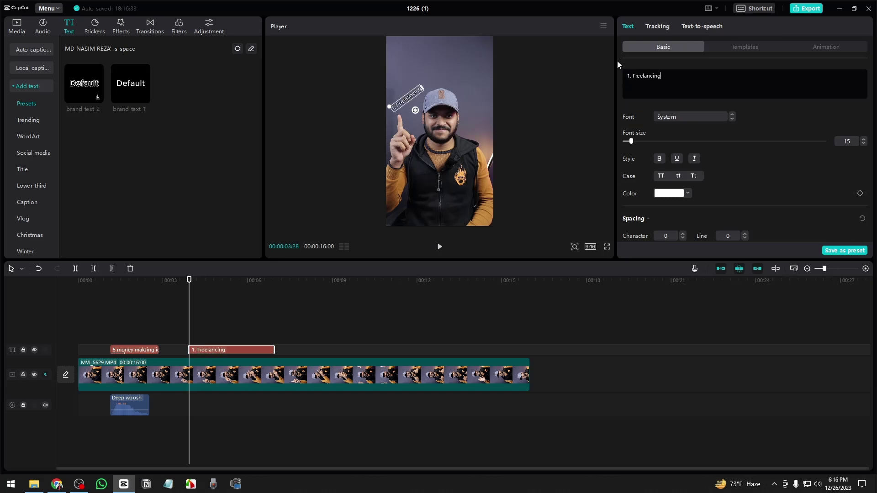
- Set the "1. Freelancing" title's font to LEMON MILK Bold and give it a red background
{"action": "left_click", "coordinate": [681, 117]}
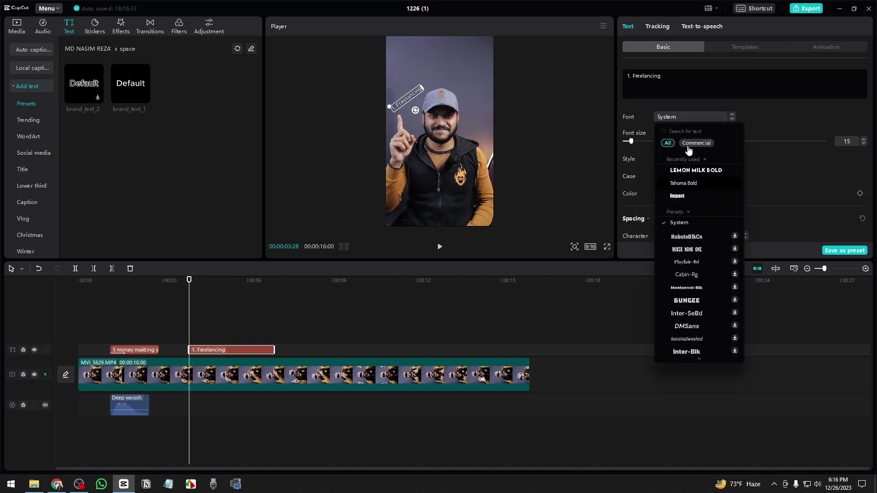
{"action": "left_click", "coordinate": [685, 172]}
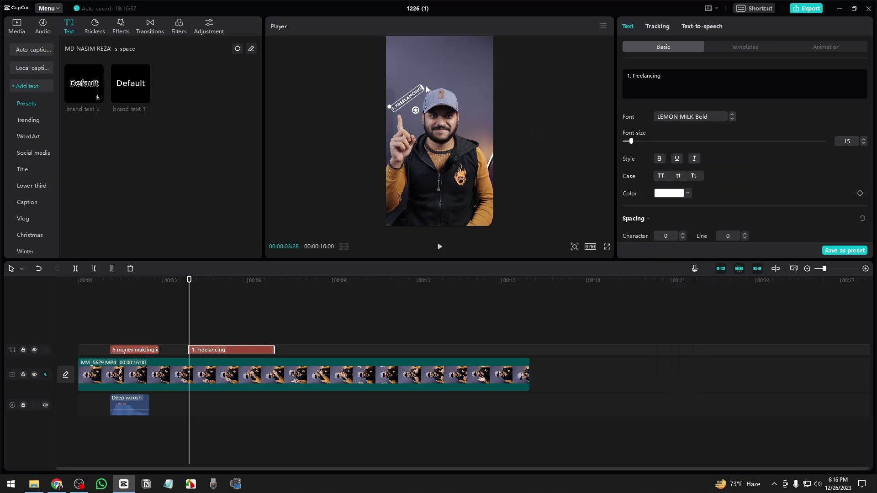
{"action": "scroll", "coordinate": [690, 205], "scroll_direction": "down", "scroll_amount": 3}
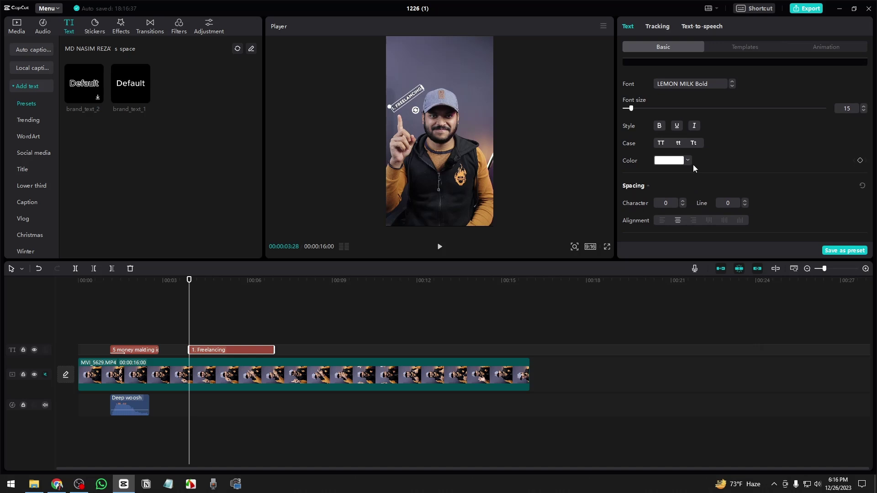
{"action": "scroll", "coordinate": [694, 164], "scroll_direction": "down", "scroll_amount": 10}
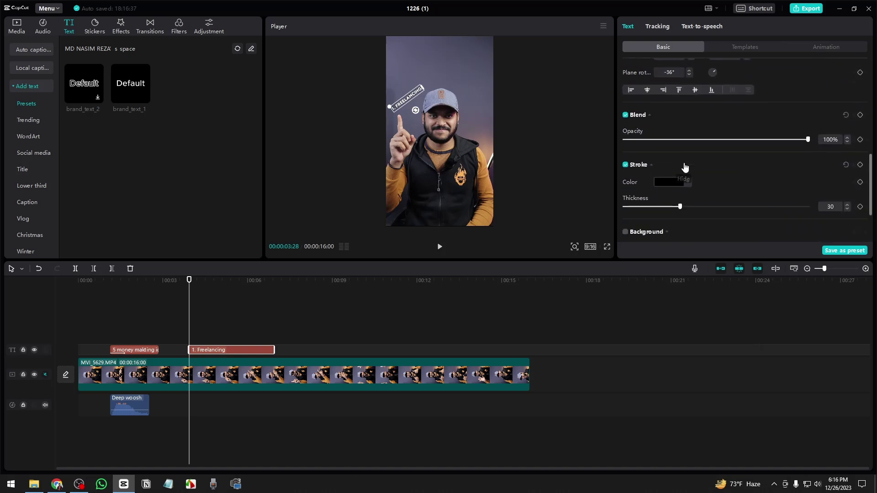
{"action": "left_click", "coordinate": [625, 155]}
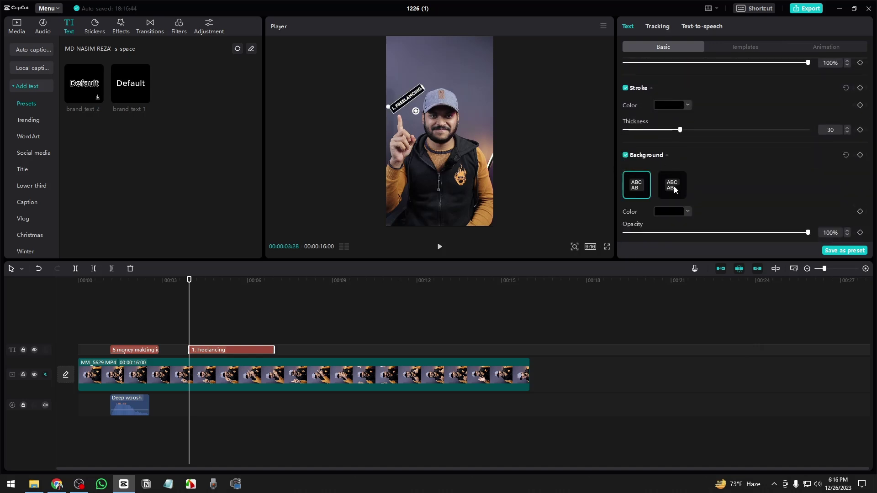
{"action": "left_click", "coordinate": [683, 212]}
{"action": "left_click_drag", "start_coordinate": [726, 228], "coordinate": [736, 222]}
{"action": "left_click", "coordinate": [751, 173]}
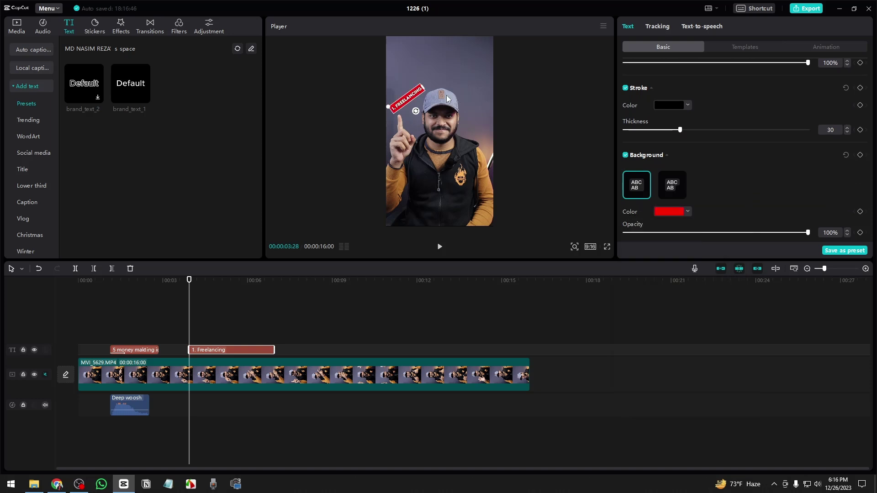
- Enlarge the tilted "1. Freelancing" title above the raised finger to a scale of 72%
{"action": "left_click_drag", "start_coordinate": [423, 86], "coordinate": [435, 79]}
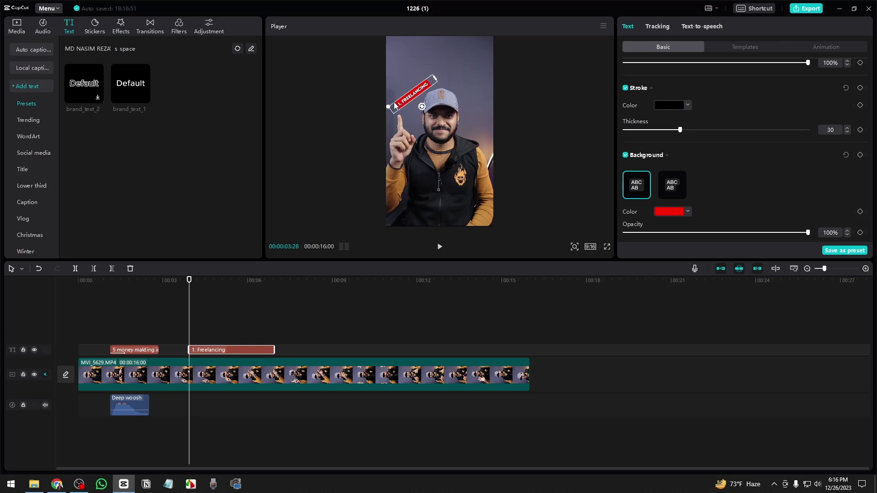
{"action": "left_click_drag", "start_coordinate": [435, 80], "coordinate": [440, 74]}
{"action": "scroll", "coordinate": [659, 109], "scroll_direction": "up", "scroll_amount": 5}
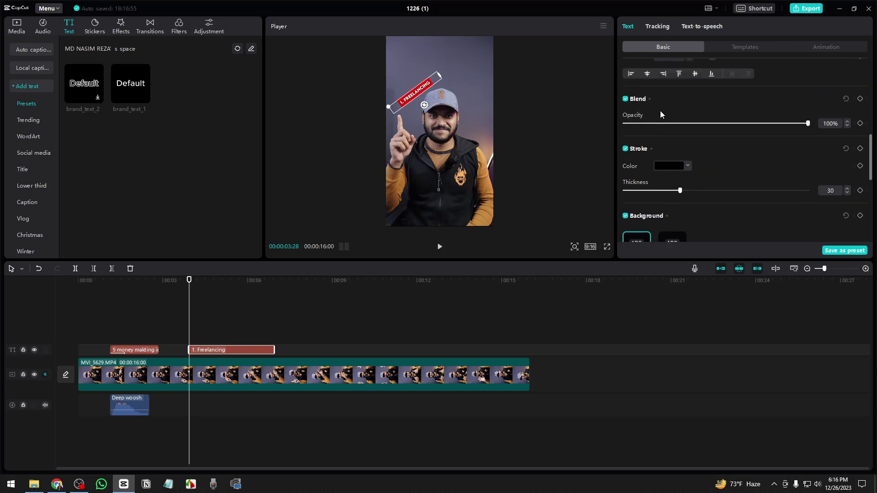
{"action": "left_click_drag", "start_coordinate": [645, 132], "coordinate": [651, 133]}
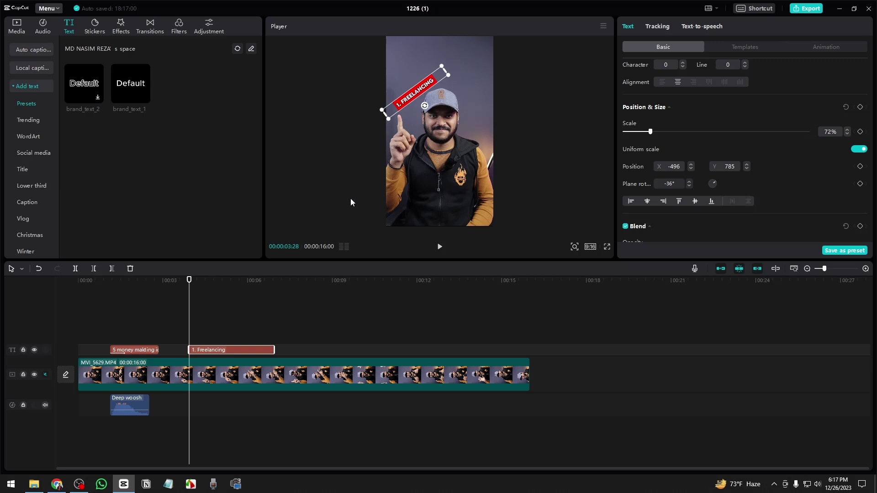
- Audition the Finger snap and Ping sound effects and add Ping at the Freelancing title's start, 00:00:03:28
{"action": "left_click", "coordinate": [181, 309]}
{"action": "key", "text": "space"}
{"action": "key", "text": "space"}
{"action": "key", "text": "Up"}
{"action": "left_click", "coordinate": [45, 29]}
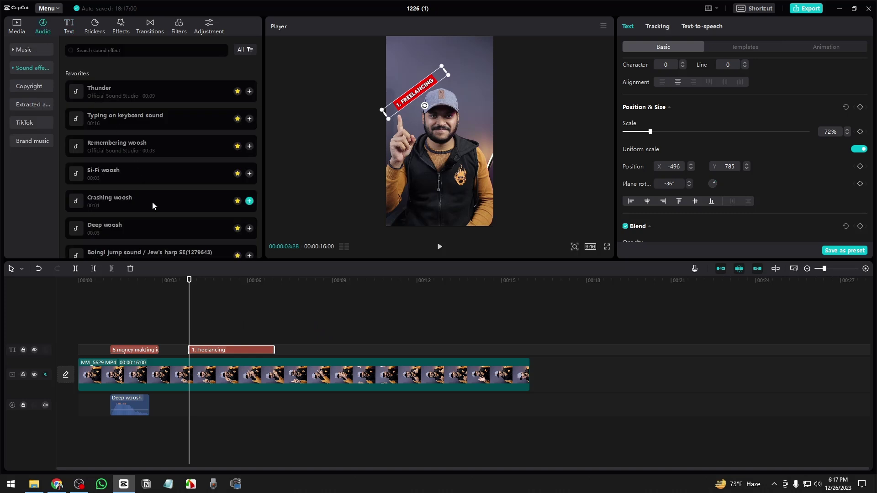
{"action": "scroll", "coordinate": [152, 201], "scroll_direction": "down", "scroll_amount": 2}
{"action": "scroll", "coordinate": [144, 228], "scroll_direction": "down", "scroll_amount": 1}
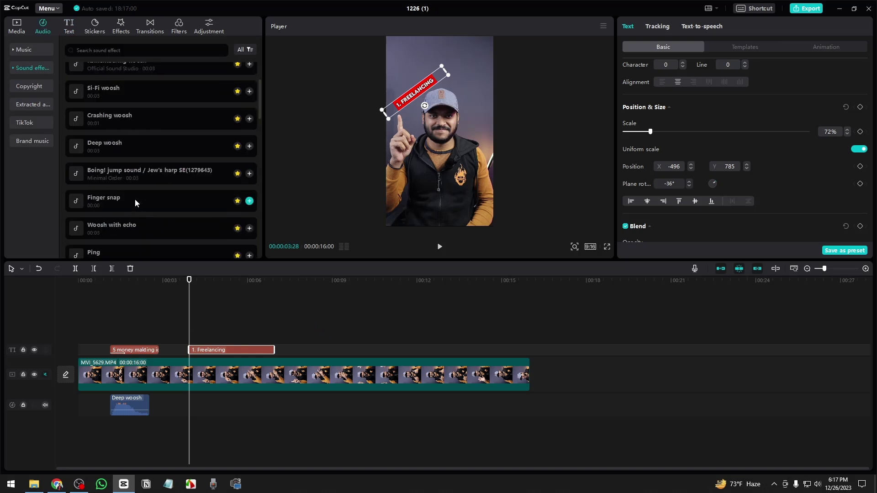
{"action": "left_click", "coordinate": [136, 199]}
{"action": "scroll", "coordinate": [135, 194], "scroll_direction": "down", "scroll_amount": 2}
{"action": "left_click", "coordinate": [128, 214]}
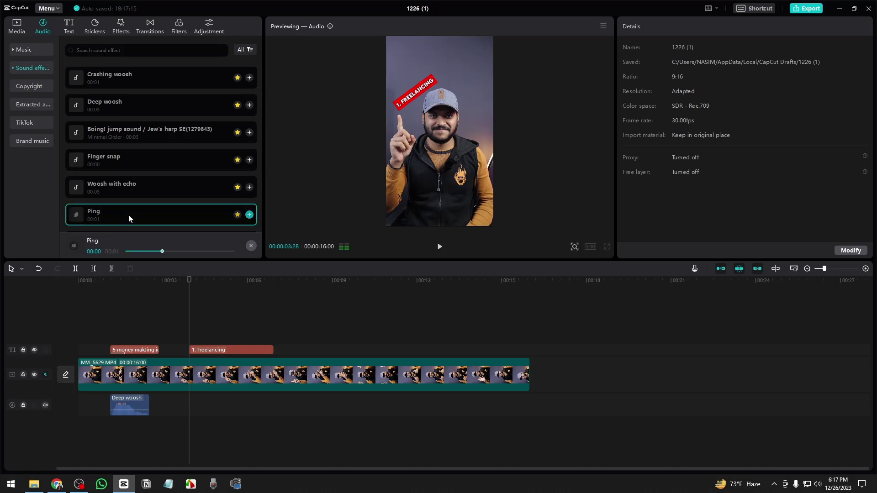
{"action": "left_click", "coordinate": [250, 217]}
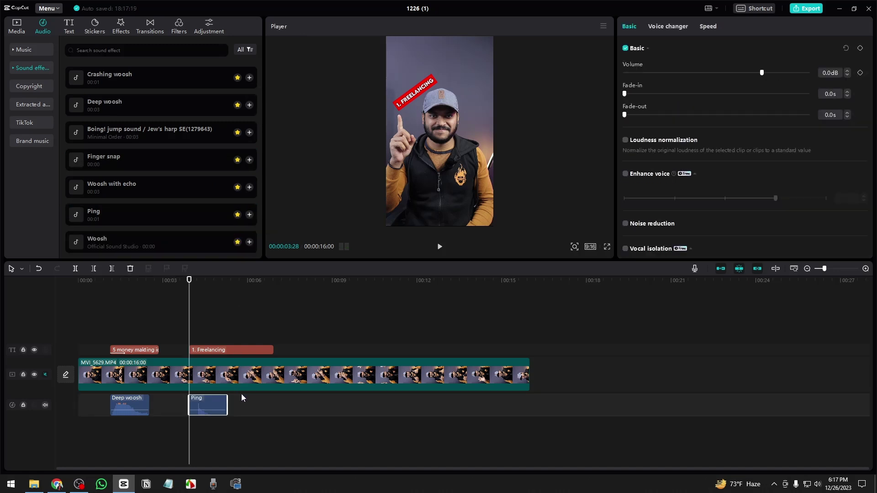
- Play back the section around the Freelancing title to check the timing of the Ping sound against the raised finger
{"action": "scroll", "coordinate": [240, 393], "scroll_direction": "up", "scroll_amount": 2, "text": "ctrl"}
{"action": "left_click_drag", "start_coordinate": [221, 398], "coordinate": [234, 400]}
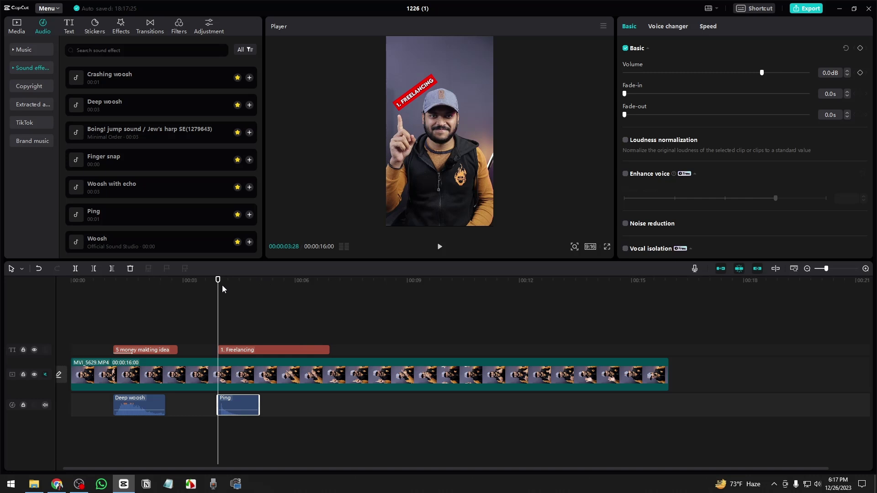
{"action": "left_click_drag", "start_coordinate": [218, 284], "coordinate": [97, 284]}
{"action": "key", "text": "space"}
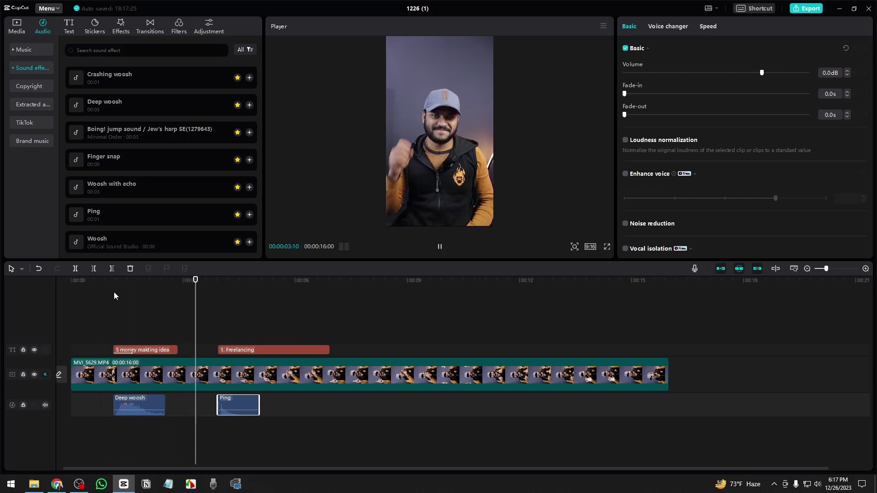
{"action": "key", "text": "space"}
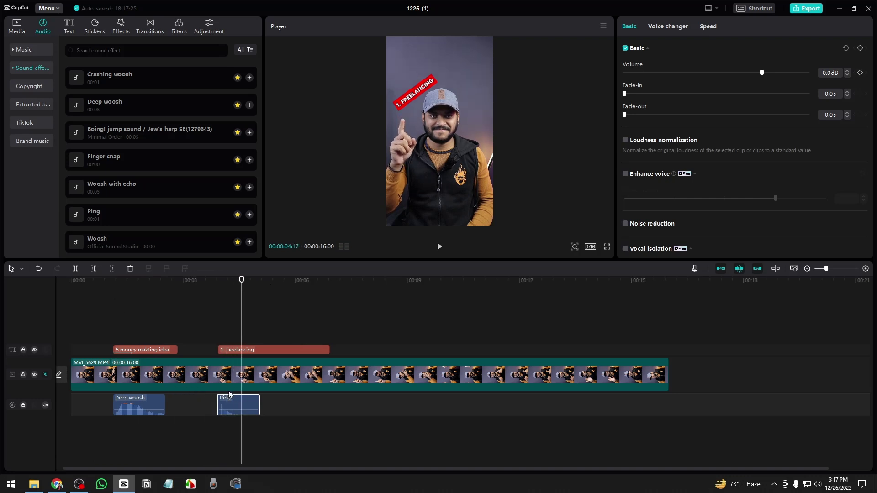
{"action": "scroll", "coordinate": [229, 392], "scroll_direction": "up", "scroll_amount": 3}
{"action": "left_click_drag", "start_coordinate": [211, 397], "coordinate": [211, 400]}
{"action": "left_click", "coordinate": [199, 283]}
{"action": "key", "text": "space"}
{"action": "left_click", "coordinate": [155, 282]}
{"action": "key", "text": "space"}
{"action": "key", "text": "space"}
- Move the Freelancing title and the Ping clip together to start at 00:00:03:18, and preview the new timing
{"action": "mouse_move", "coordinate": [195, 282]}
{"action": "left_mouse_down"}
{"action": "mouse_move", "coordinate": [205, 288]}
{"action": "mouse_move", "coordinate": [192, 290]}
{"action": "left_mouse_up"}
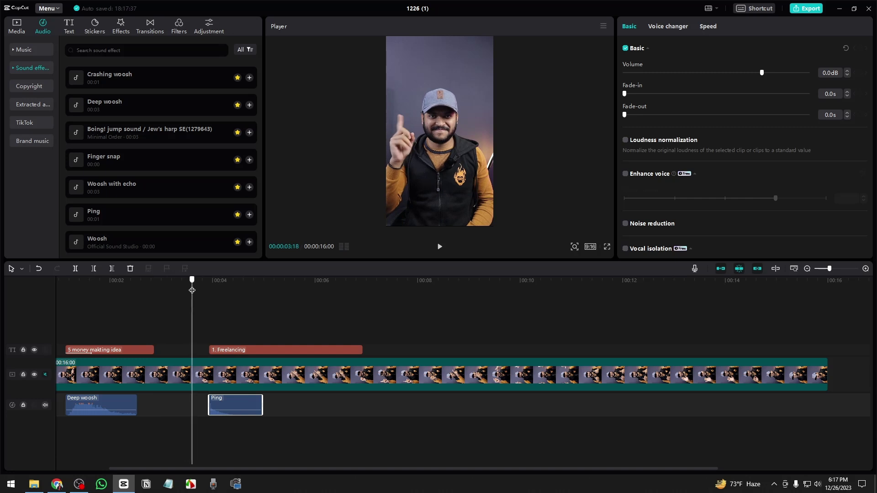
{"action": "left_click", "coordinate": [243, 349]}
{"action": "left_click", "coordinate": [226, 398], "text": "ctrl"}
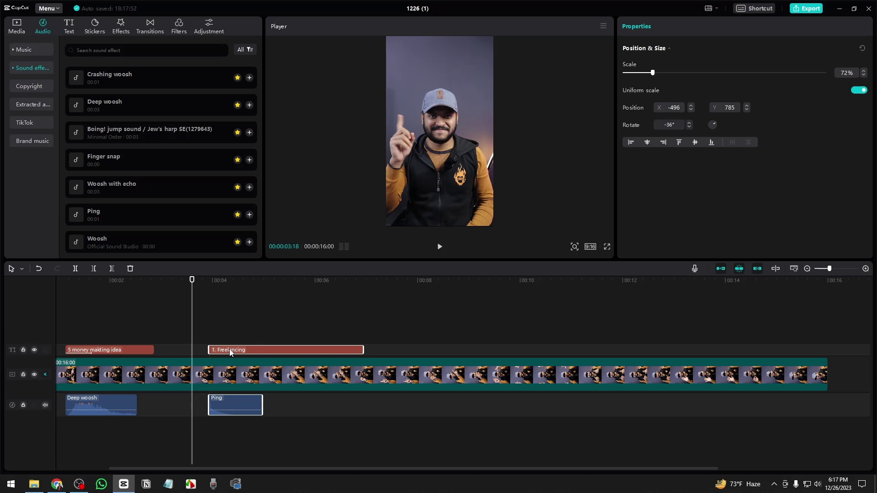
{"action": "left_click_drag", "start_coordinate": [228, 352], "coordinate": [210, 352]}
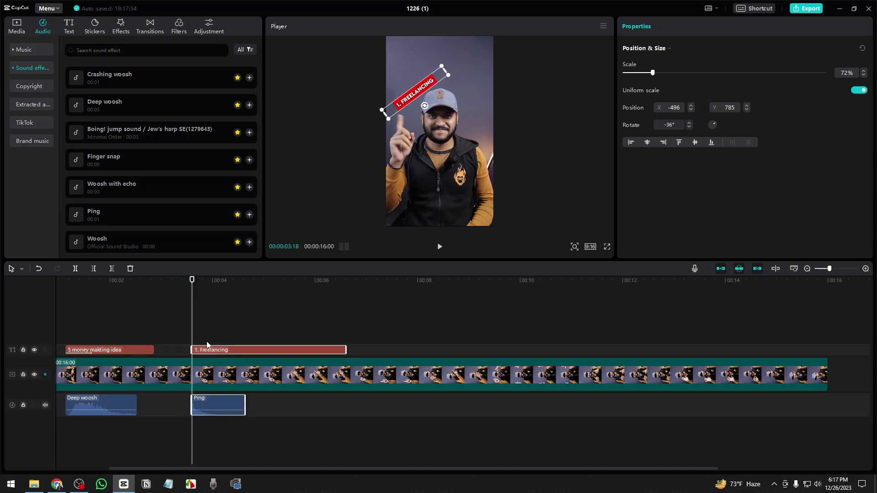
{"action": "left_click_drag", "start_coordinate": [193, 317], "coordinate": [172, 309]}
{"action": "key", "text": "space"}
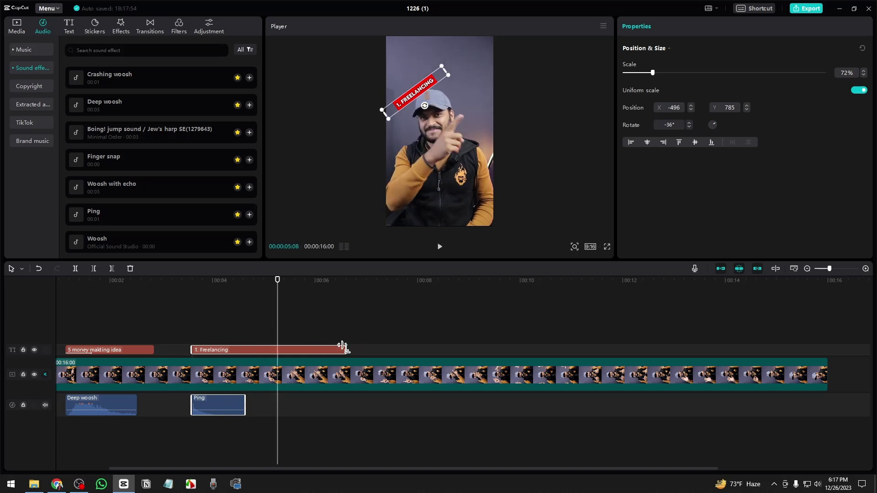
- Undo the joint trim of title and sound, shorten only the Ping clip to about half a second, and preview it
{"action": "left_click_drag", "start_coordinate": [342, 346], "coordinate": [290, 349]}
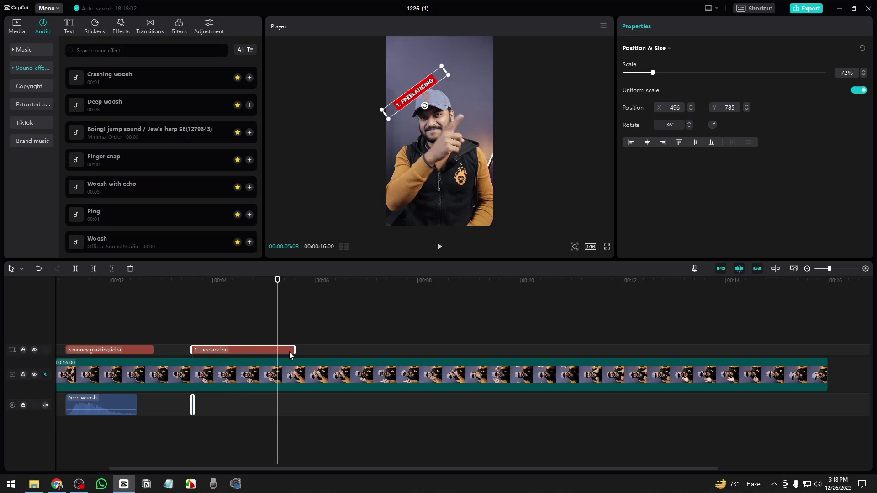
{"action": "key", "text": "ctrl+z"}
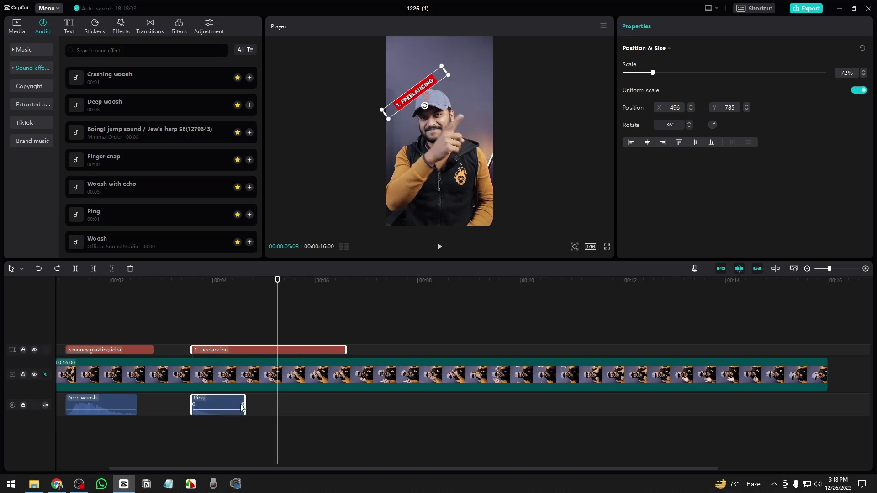
{"action": "left_click_drag", "start_coordinate": [240, 402], "coordinate": [215, 403]}
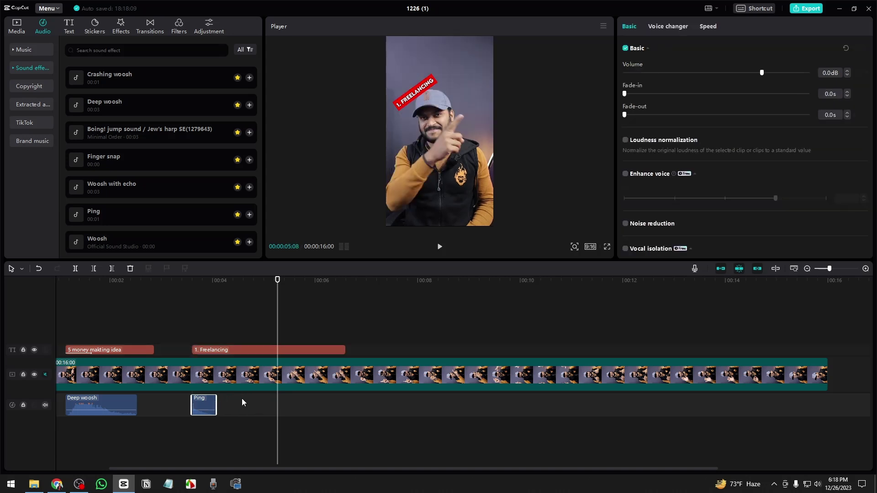
{"action": "key", "text": "ctrl+z"}
{"action": "left_click_drag", "start_coordinate": [221, 398], "coordinate": [219, 399]}
{"action": "key", "text": "space"}
{"action": "key", "text": "space"}
{"action": "key", "text": "space"}
{"action": "key", "text": "space"}
- Preview the Freelancing title against the finger gesture and trim its end to 00:00:04:27
{"action": "left_click_drag", "start_coordinate": [275, 322], "coordinate": [268, 322]}
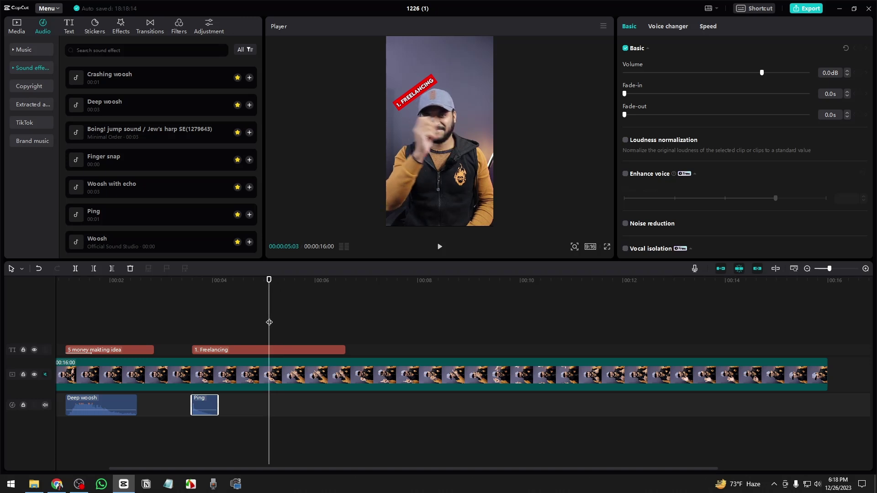
{"action": "left_click_drag", "start_coordinate": [344, 350], "coordinate": [401, 349]}
{"action": "left_click_drag", "start_coordinate": [304, 325], "coordinate": [189, 326]}
{"action": "key", "text": "space"}
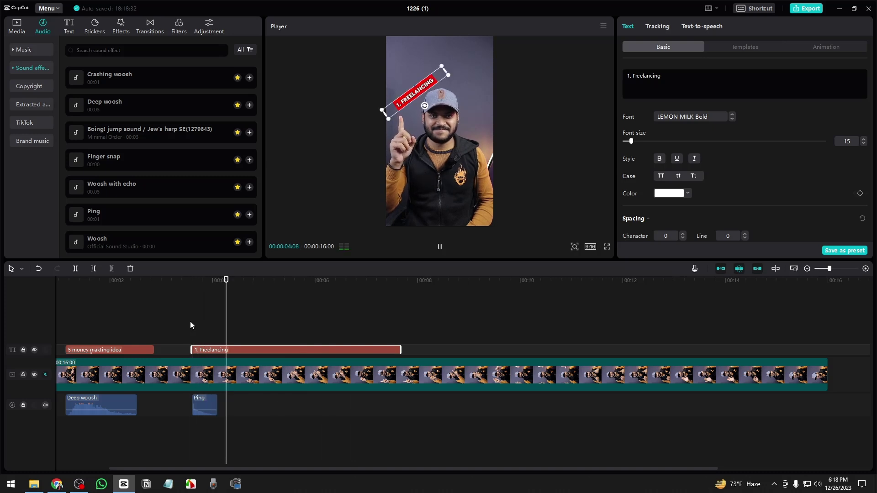
{"action": "key", "text": "space"}
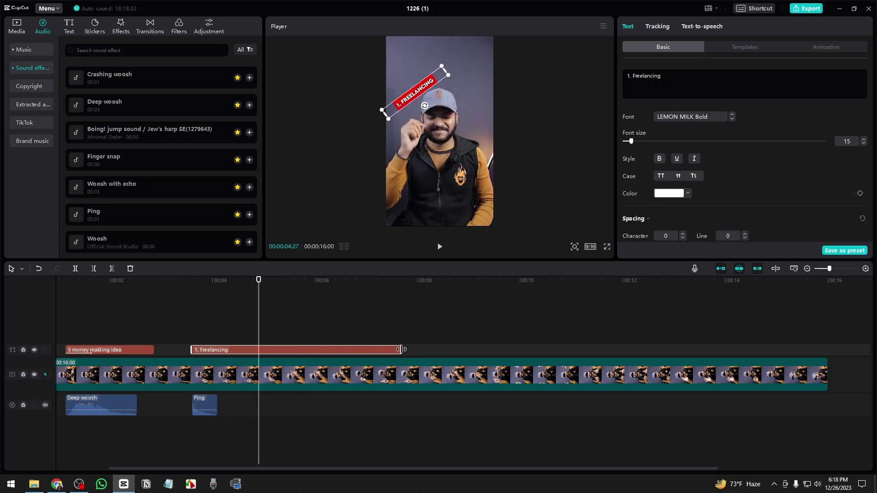
{"action": "left_click_drag", "start_coordinate": [397, 350], "coordinate": [258, 347]}
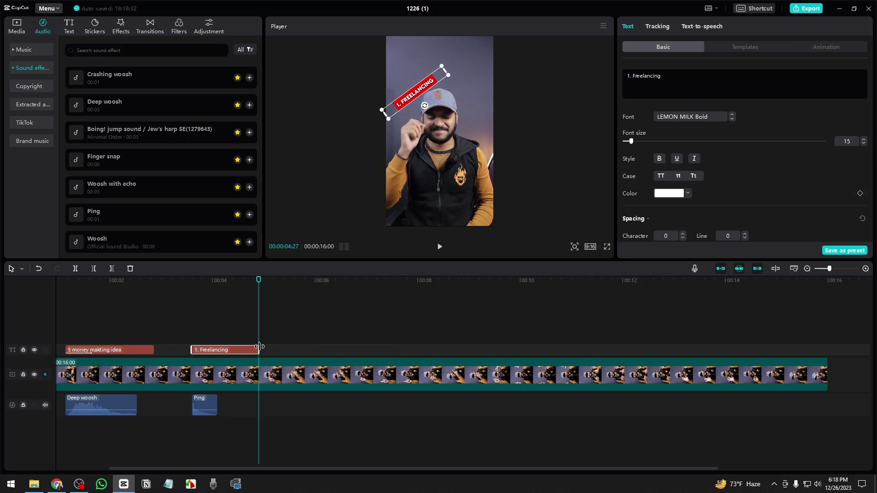
- Play on to the second pointing gesture and paste a copy of the Freelancing title and Ping clip at 00:00:05:25
{"action": "key", "text": "space"}
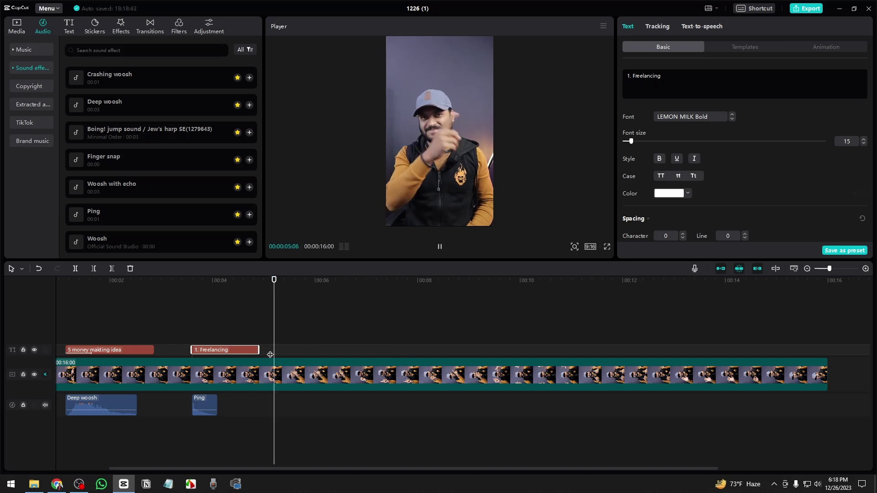
{"action": "key", "text": "space"}
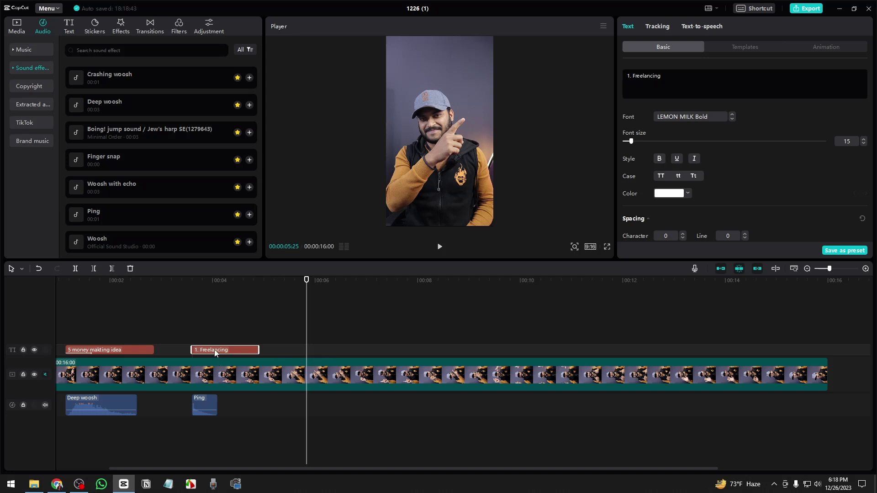
{"action": "left_click", "coordinate": [210, 403]}
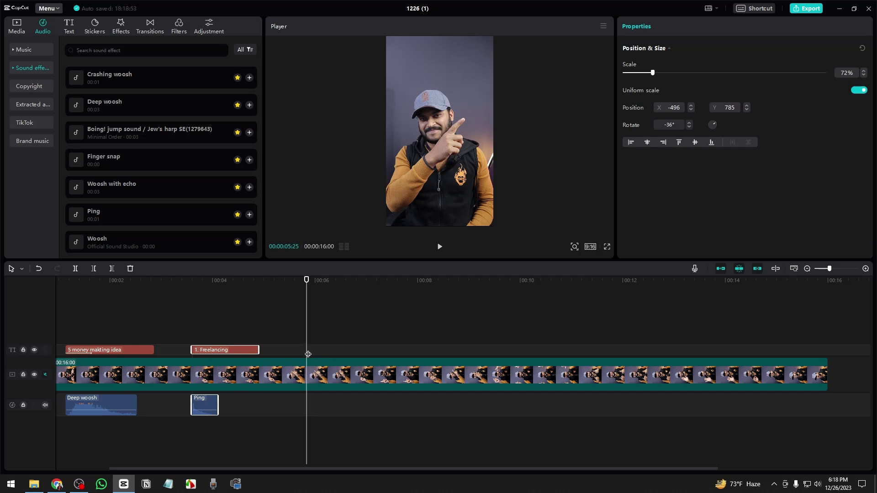
{"action": "key", "text": "ctrl+v"}
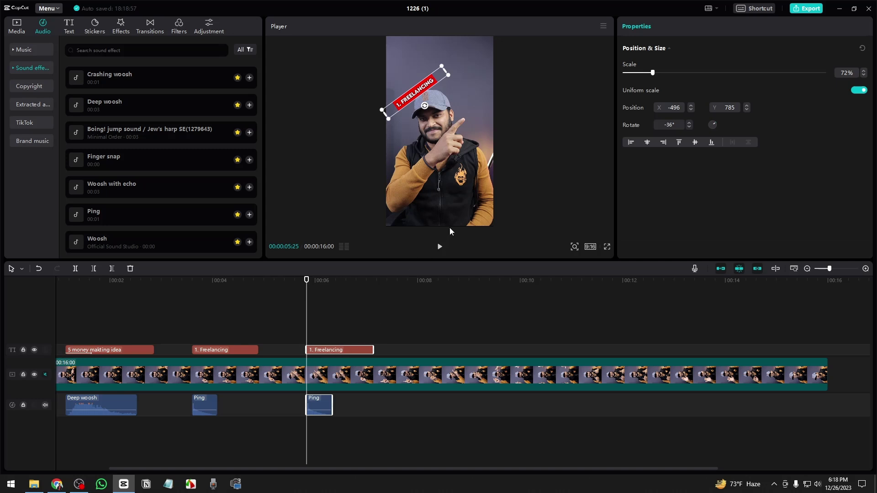
- Find the second pointing gesture and move the copied Freelancing title to X 451, Y 978, rotated 33°, above the pointing finger
{"action": "key", "text": "space"}
{"action": "key", "text": "space"}
{"action": "left_click_drag", "start_coordinate": [337, 329], "coordinate": [309, 328]}
{"action": "left_click_drag", "start_coordinate": [419, 90], "coordinate": [466, 89]}
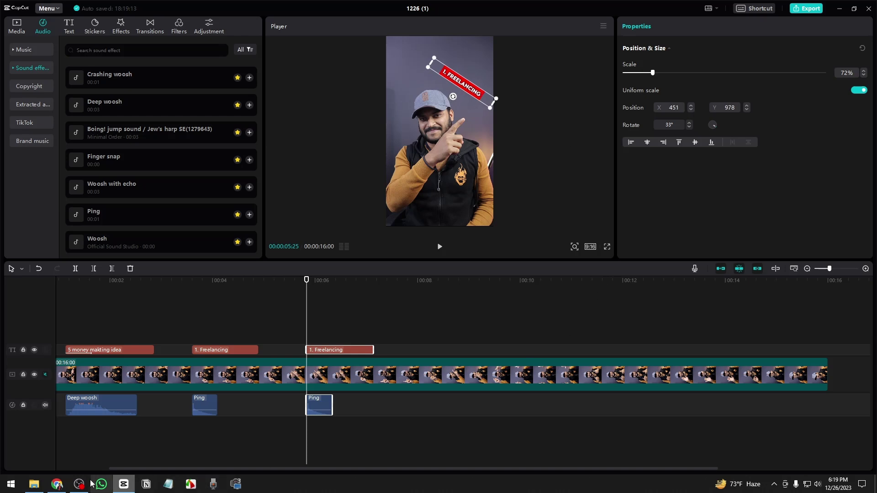
- Switch to the ChatGPT answer in Chrome, copy "Online Courses" from the second idea, and return to CapCut
{"action": "left_click", "coordinate": [57, 484]}
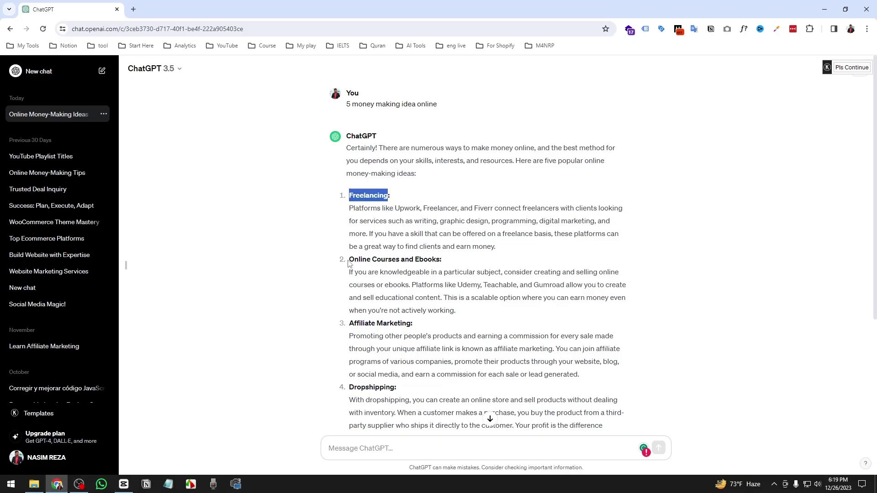
{"action": "left_click_drag", "start_coordinate": [349, 259], "coordinate": [402, 260]}
{"action": "key", "text": "ctrl+c"}
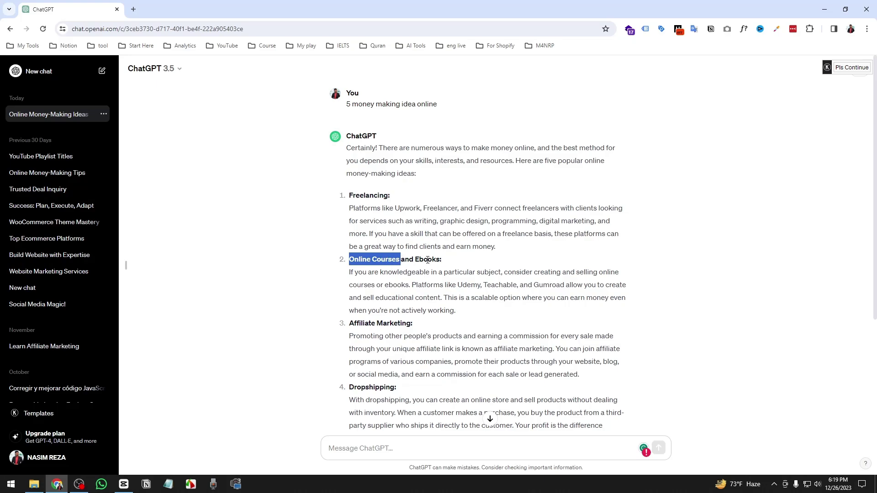
{"action": "left_click", "coordinate": [824, 9]}
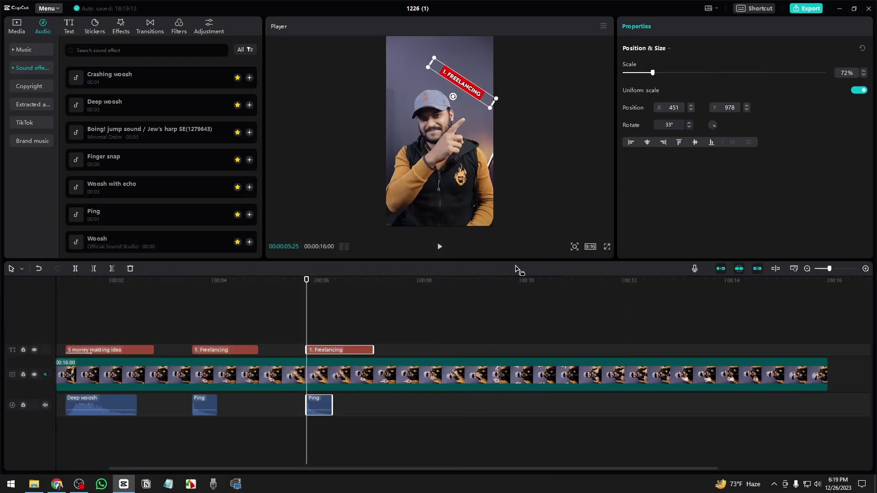
- Change the text of the second Freelancing title at 00:00:05:25 to "2. Online Courses"
{"action": "left_click", "coordinate": [334, 351]}
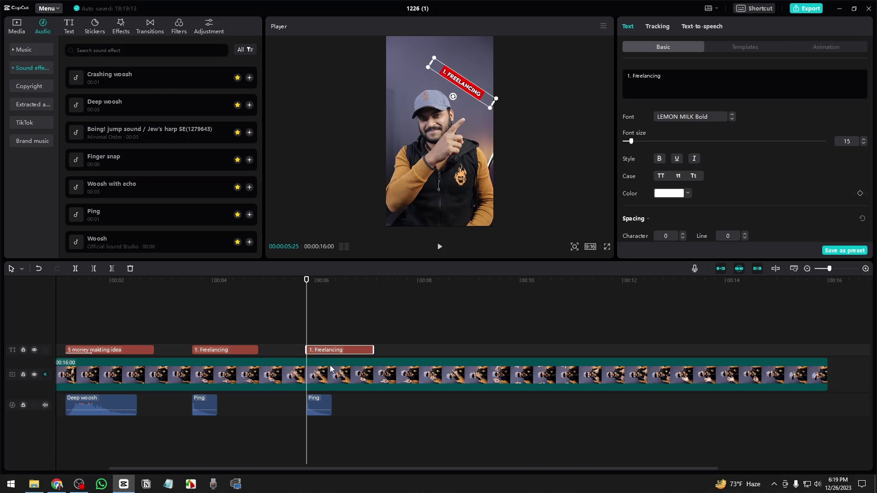
{"action": "left_click", "coordinate": [318, 407]}
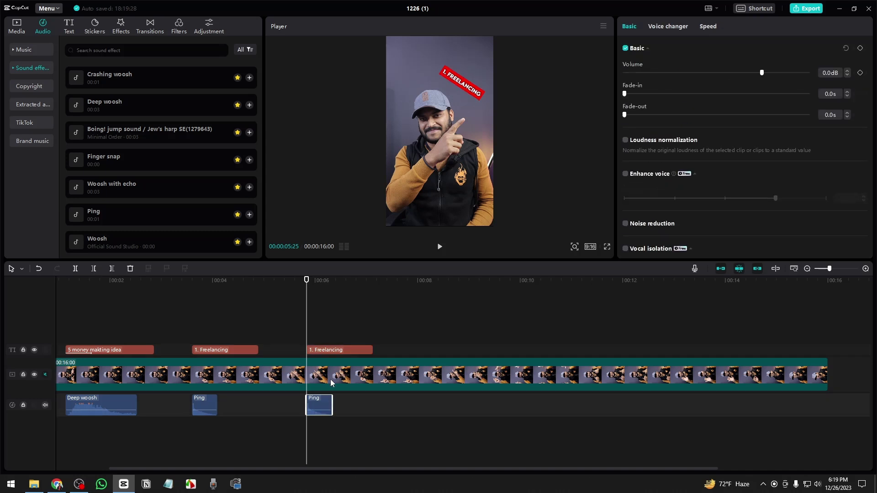
{"action": "left_click", "coordinate": [328, 351]}
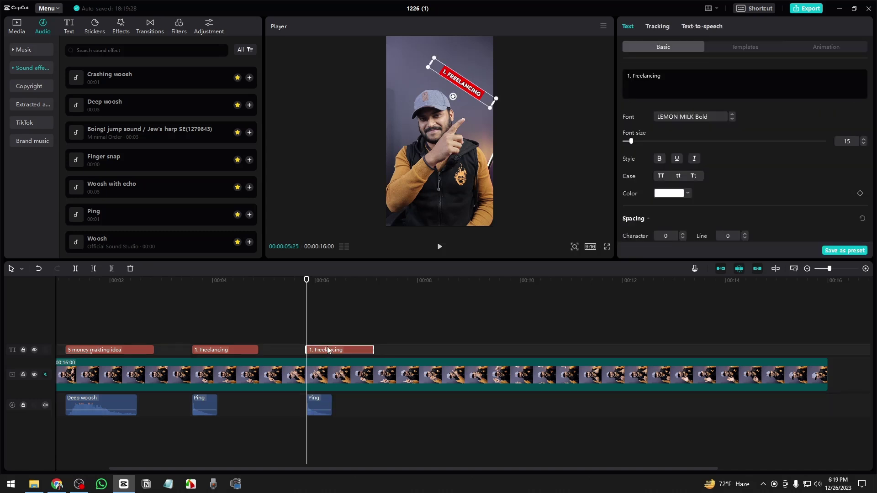
{"action": "left_click", "coordinate": [674, 77]}
{"action": "key", "text": "ctrl+a"}
{"action": "type", "text": "2."}
{"action": "key", "text": "ctrl+v"}
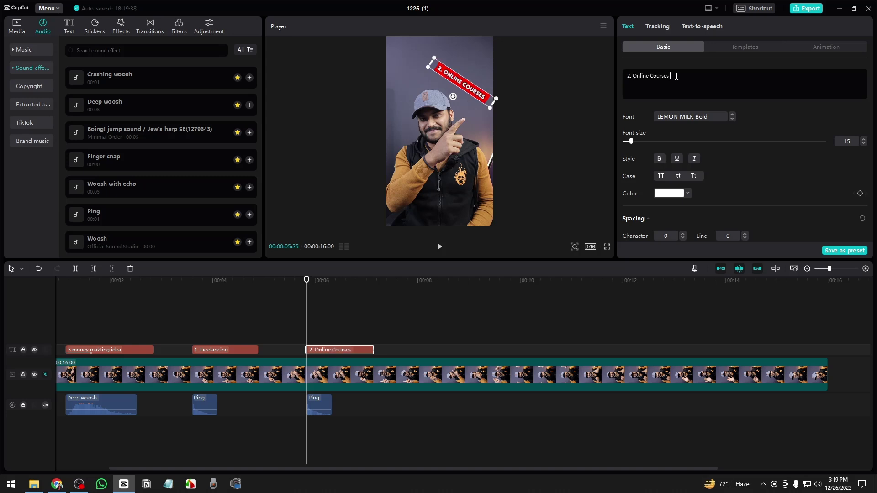
- Preview the Online Courses title, trim its end to 00:00:06:15, and play on to the next raised-finger gesture at 00:00:07:06
{"action": "left_click_drag", "start_coordinate": [306, 312], "coordinate": [299, 312]}
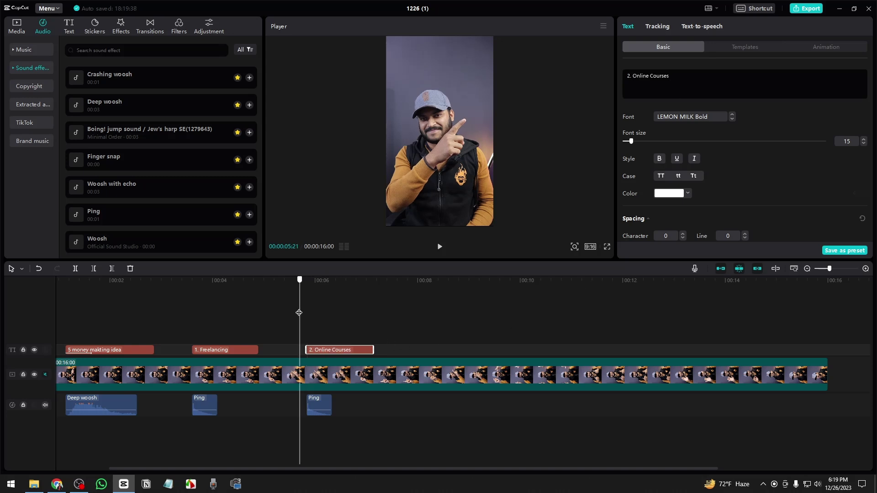
{"action": "key", "text": "space"}
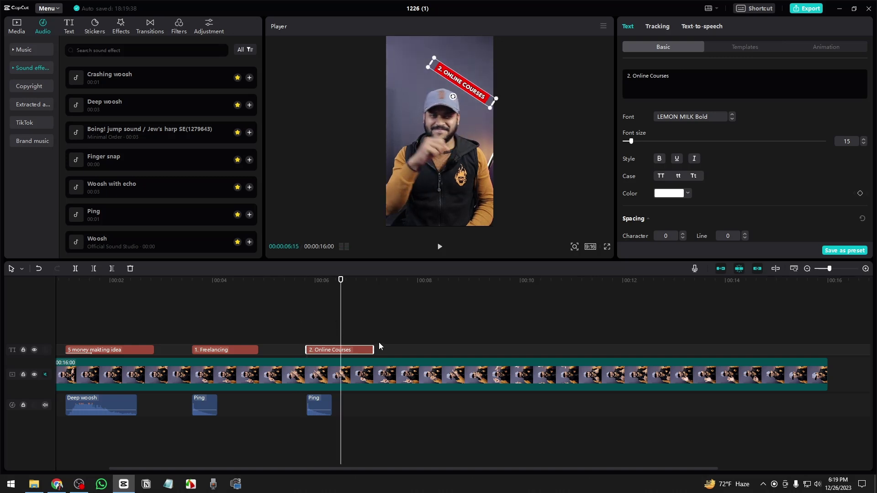
{"action": "left_click_drag", "start_coordinate": [374, 348], "coordinate": [341, 349]}
{"action": "key", "text": "space"}
{"action": "key", "text": "space"}
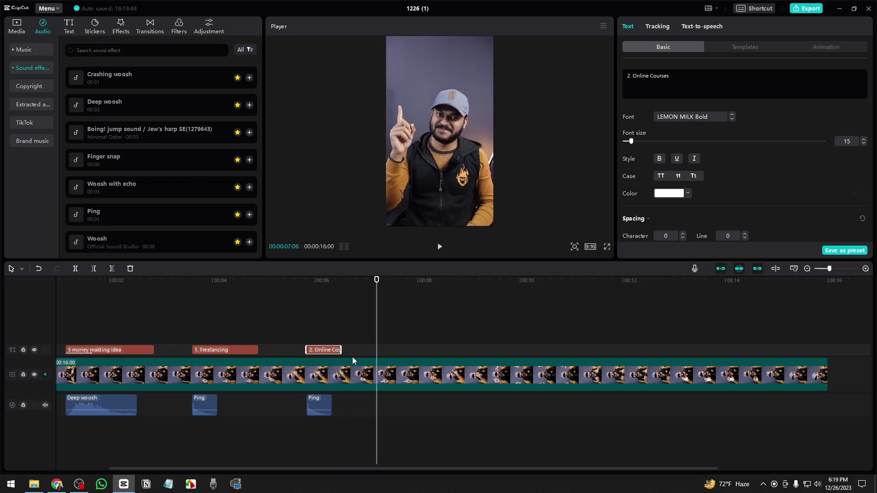
- Paste a copy of the Freelancing title and its Ping clip at 00:00:07:06, and move the title to X -423, Y 951
{"action": "left_click", "coordinate": [221, 351]}
{"action": "left_click", "coordinate": [205, 400]}
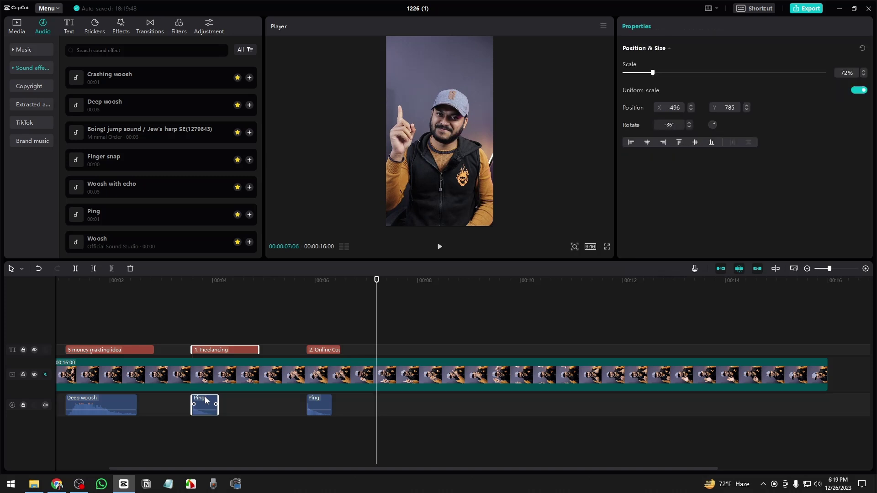
{"action": "key", "text": "ctrl+v"}
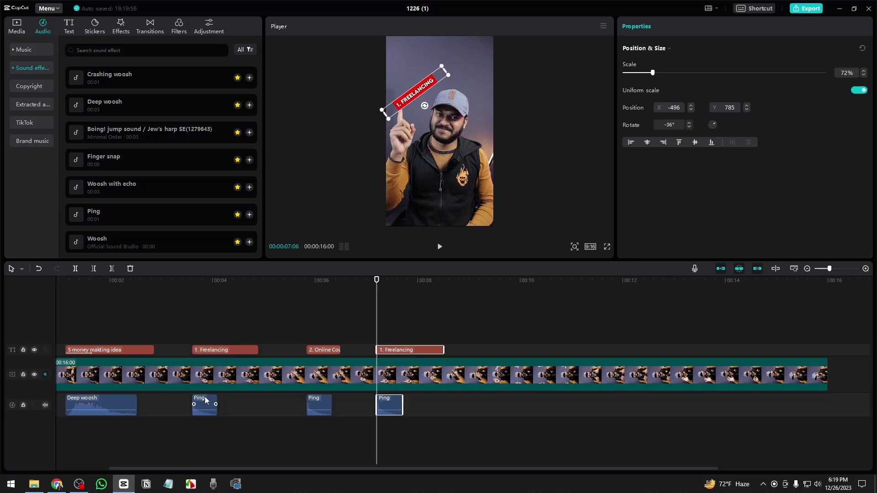
{"action": "left_click_drag", "start_coordinate": [424, 90], "coordinate": [426, 78]}
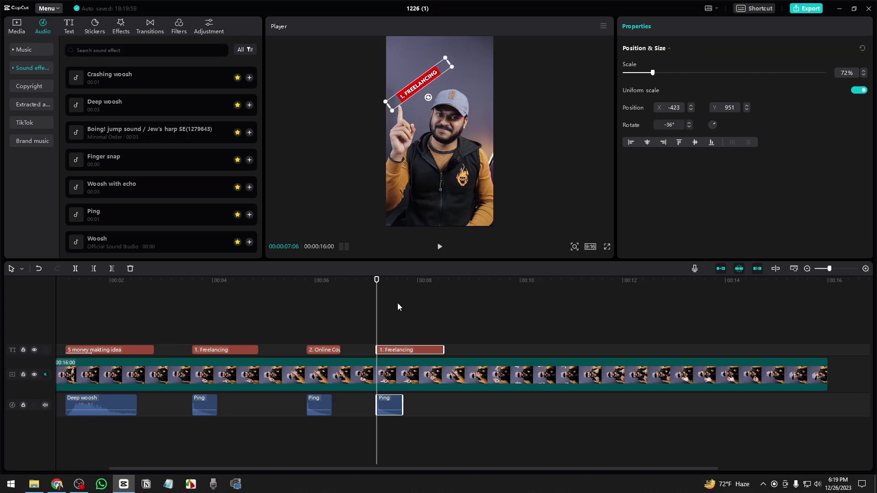
- Switch to the ChatGPT answer in Chrome, copy the third idea "Affiliate Marketing", and return to CapCut
{"action": "left_click", "coordinate": [57, 484]}
{"action": "left_click_drag", "start_coordinate": [351, 323], "coordinate": [411, 324]}
{"action": "key", "text": "ctrl+c"}
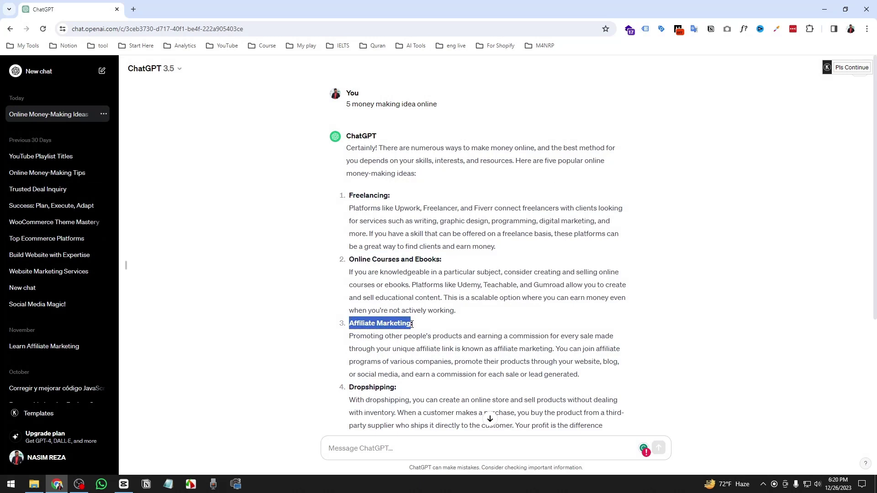
{"action": "left_click", "coordinate": [824, 9]}
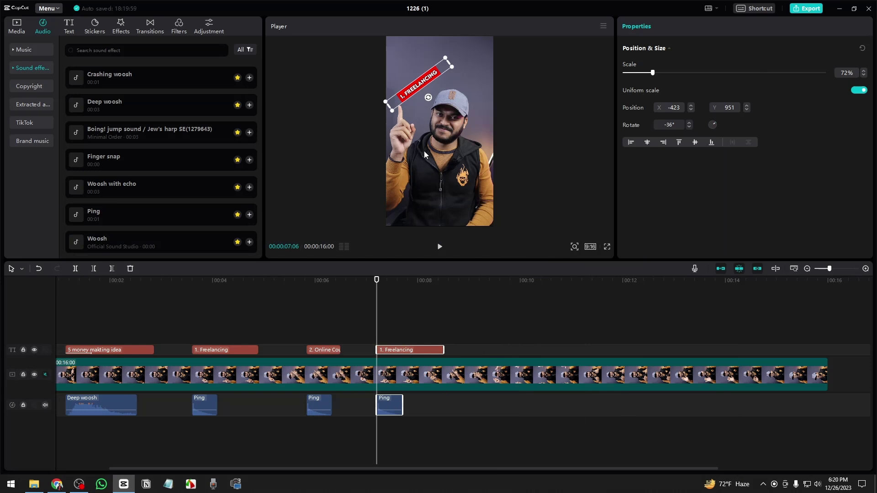
- Change the title at 00:00:07:06 to "3. Affiliate Marketing" and nudge it slightly up and right above the raised finger
{"action": "left_click", "coordinate": [393, 351]}
{"action": "left_click_drag", "start_coordinate": [689, 71], "coordinate": [611, 75]}
{"action": "type", "text": "3."}
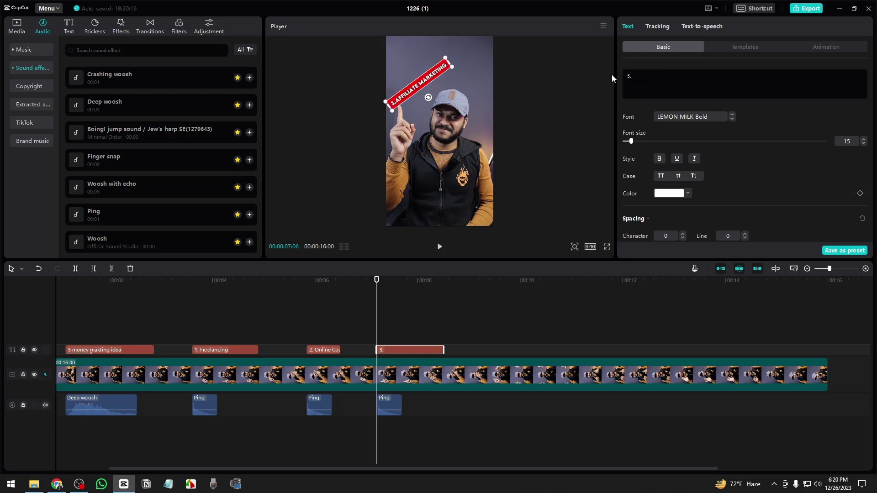
{"action": "key", "text": "ctrl+v"}
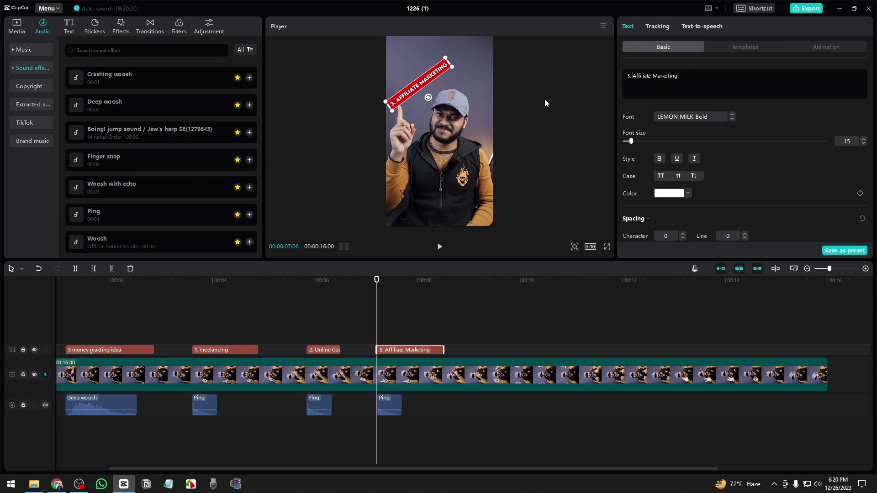
{"action": "left_click_drag", "start_coordinate": [423, 83], "coordinate": [426, 79]}
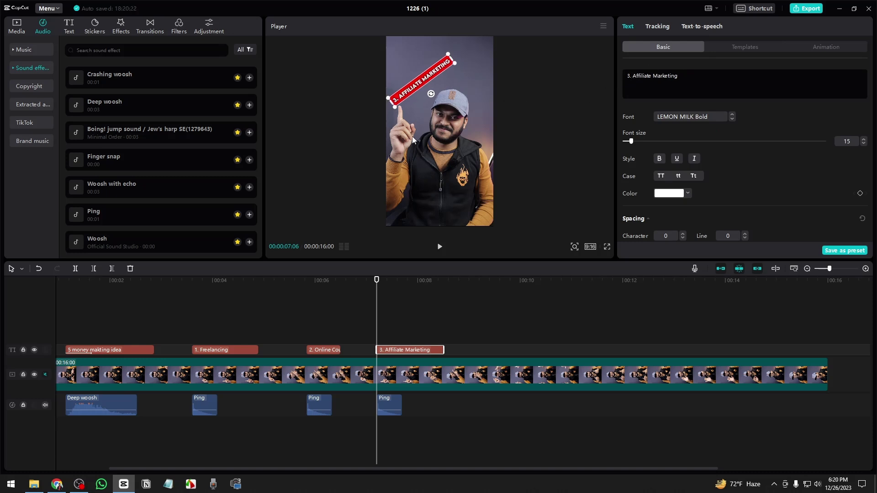
- Preview the Affiliate Marketing title, trim its end to just before 00:00:08:08, and play on to the pointing gesture at 00:00:08:21
{"action": "left_click", "coordinate": [362, 313]}
{"action": "key", "text": "space"}
{"action": "key", "text": "space"}
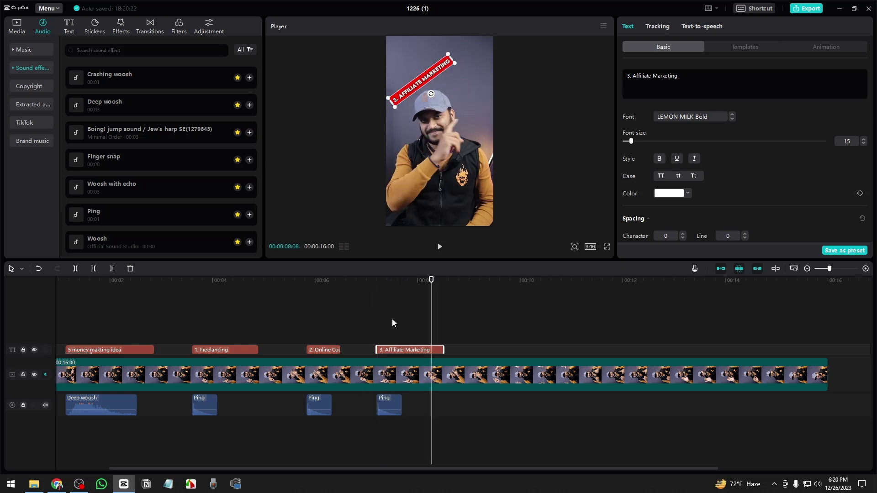
{"action": "left_click_drag", "start_coordinate": [443, 350], "coordinate": [428, 350]}
{"action": "key", "text": "space"}
{"action": "key", "text": "space"}
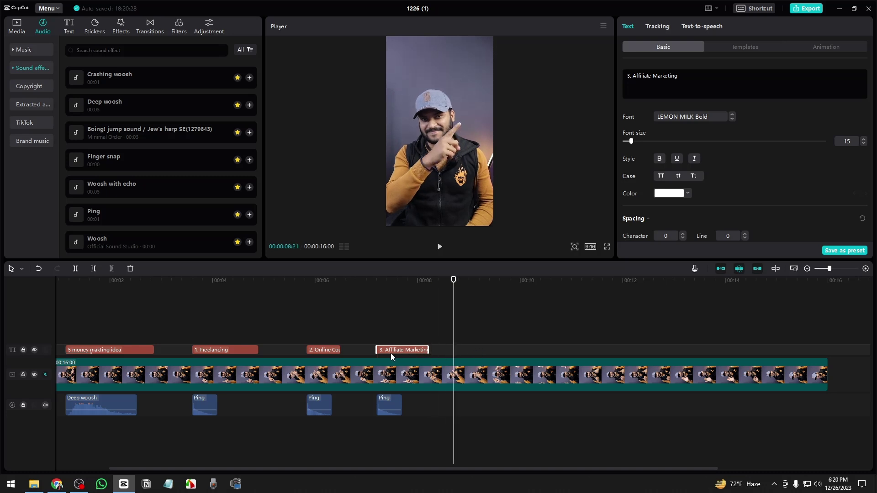
- Paste a copy of the Online Courses title and its Ping clip at 00:00:08:21
{"action": "left_click", "coordinate": [316, 349]}
{"action": "left_click", "coordinate": [318, 401], "text": "ctrl"}
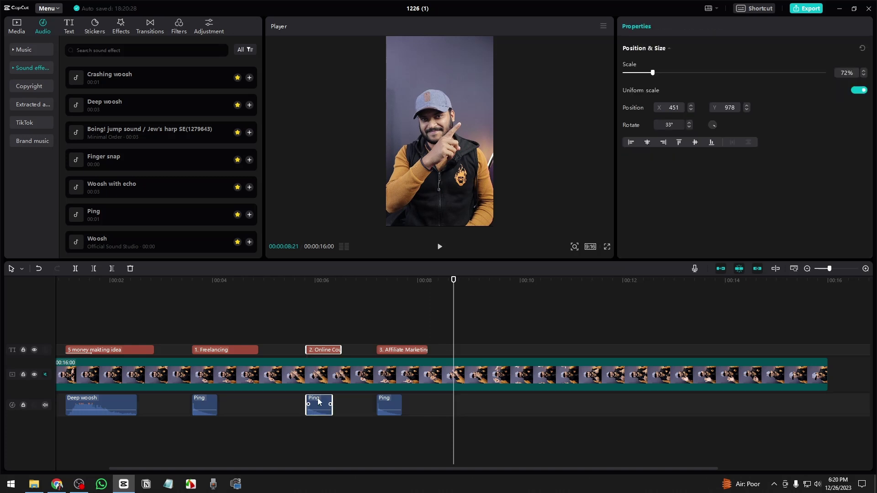
{"action": "key", "text": "ctrl+v"}
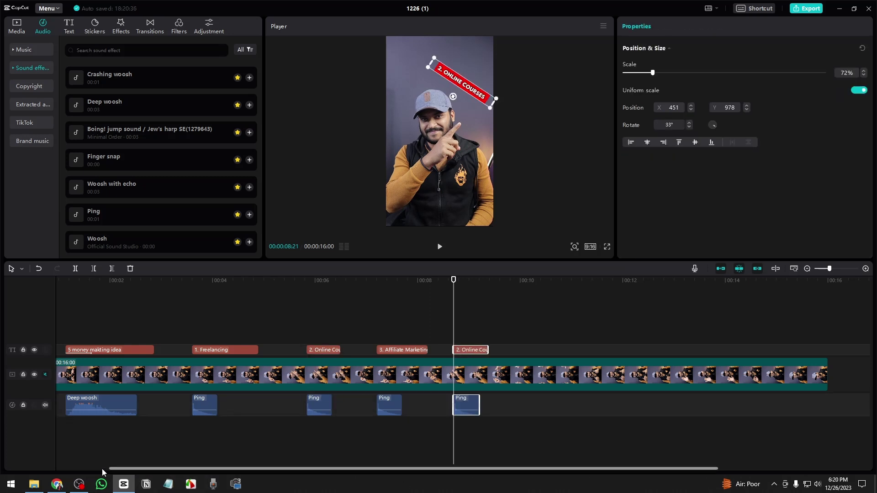
- Switch to the ChatGPT answer in Chrome, copy the fourth idea "Dropshipping", and return to CapCut
{"action": "left_click", "coordinate": [67, 485]}
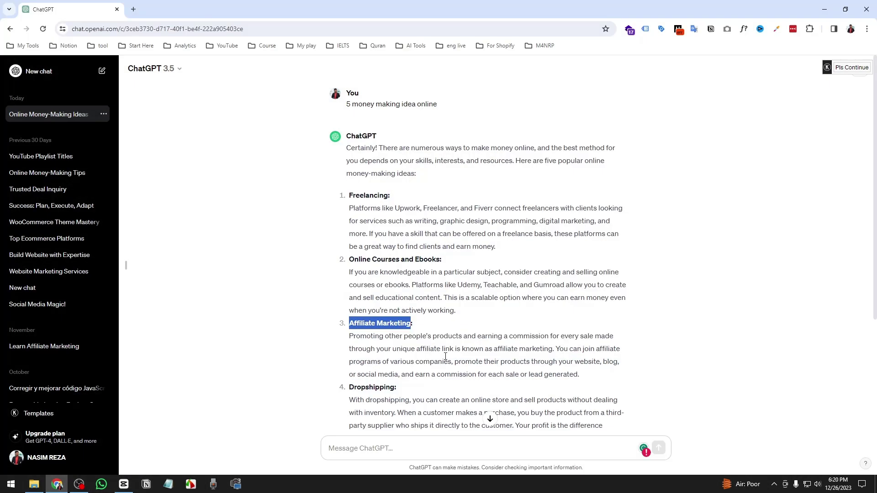
{"action": "left_click_drag", "start_coordinate": [348, 387], "coordinate": [395, 390]}
{"action": "key", "text": "ctrl+c"}
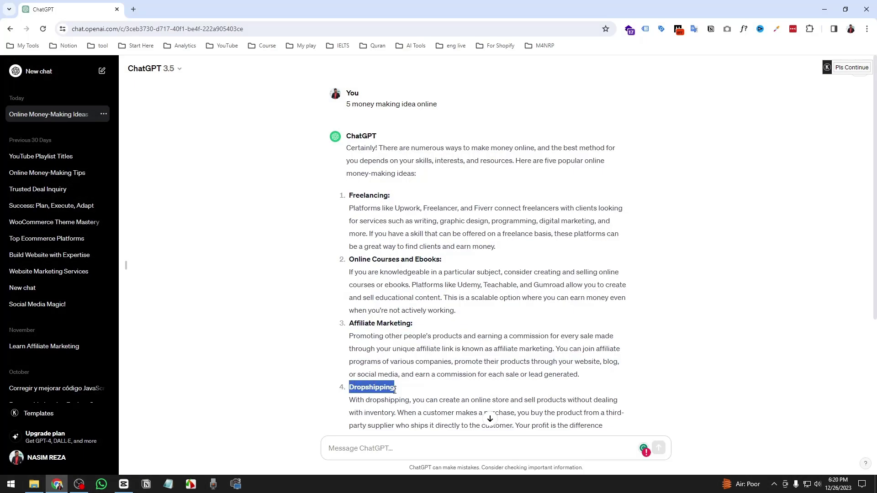
{"action": "left_click", "coordinate": [824, 9]}
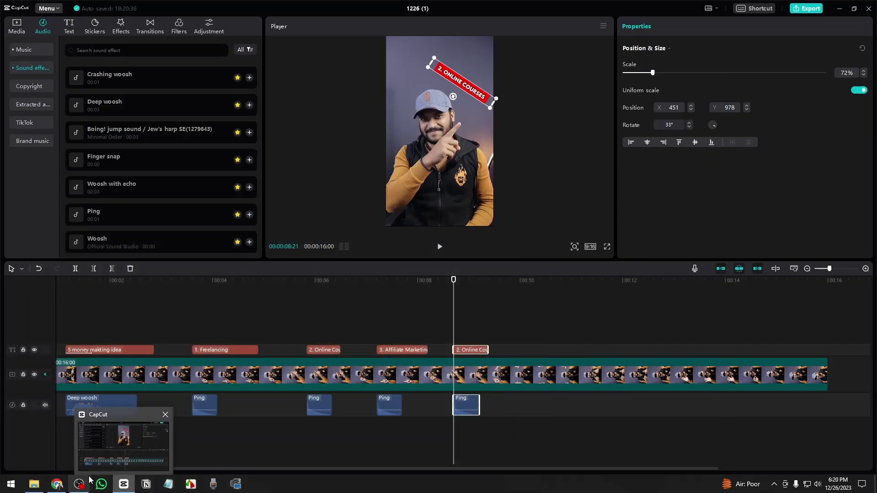
{"action": "mouse_move", "coordinate": [83, 483]}
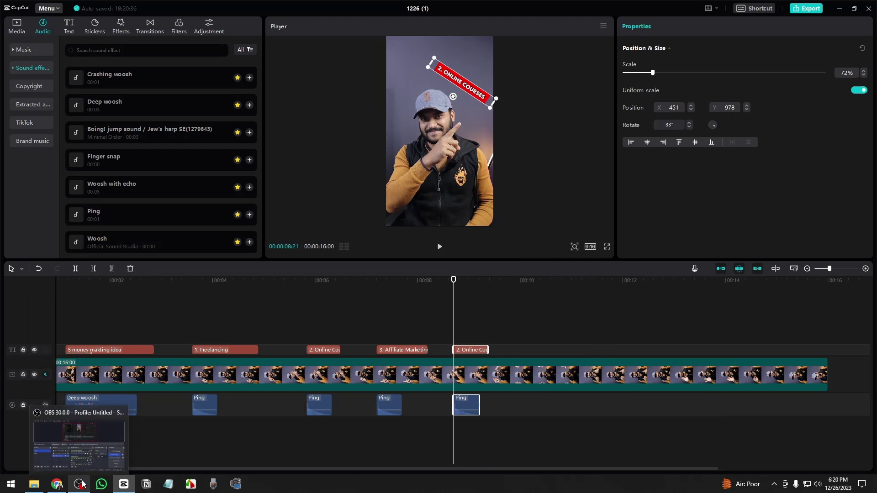
- Clear the text of the copied title at 00:00:08:21 and replace it with "4. Dropshipping"
{"action": "left_click", "coordinate": [467, 351]}
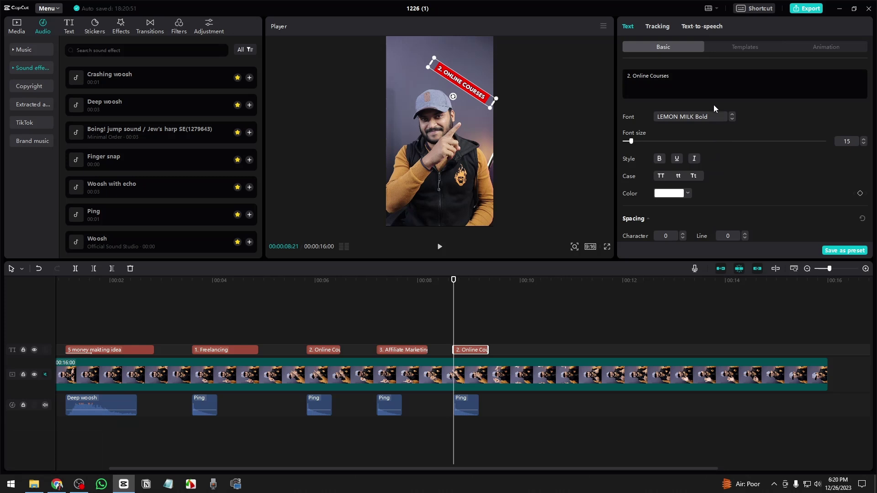
{"action": "left_click_drag", "start_coordinate": [697, 71], "coordinate": [599, 73]}
{"action": "double_click", "coordinate": [667, 75]}
{"action": "left_click", "coordinate": [681, 78]}
{"action": "left_click_drag", "start_coordinate": [645, 77], "coordinate": [620, 80]}
{"action": "left_click", "coordinate": [696, 79]}
{"action": "key", "text": "ctrl+a"}
{"action": "left_click", "coordinate": [698, 76]}
{"action": "key", "text": "BackSpace"}
{"action": "key", "text": "BackSpace"}
{"action": "key", "text": "BackSpace"}
{"action": "key", "text": "BackSpace"}
{"action": "key", "text": "BackSpace"}
{"action": "key", "text": "BackSpace"}
{"action": "key", "text": "BackSpace"}
{"action": "key", "text": "BackSpace"}
{"action": "key", "text": "BackSpace"}
{"action": "key", "text": "BackSpace"}
{"action": "key", "text": "BackSpace"}
{"action": "key", "text": "BackSpace"}
{"action": "key", "text": "BackSpace"}
{"action": "key", "text": "BackSpace"}
{"action": "key", "text": "BackSpace"}
{"action": "key", "text": "BackSpace"}
{"action": "key", "text": "BackSpace"}
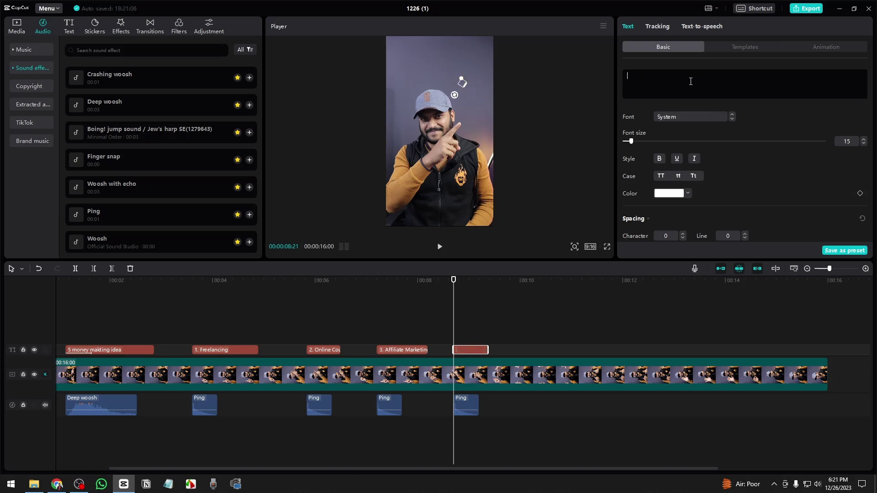
{"action": "type", "text": "3"}
{"action": "key", "text": "BackSpace"}
{"action": "type", "text": "4."}
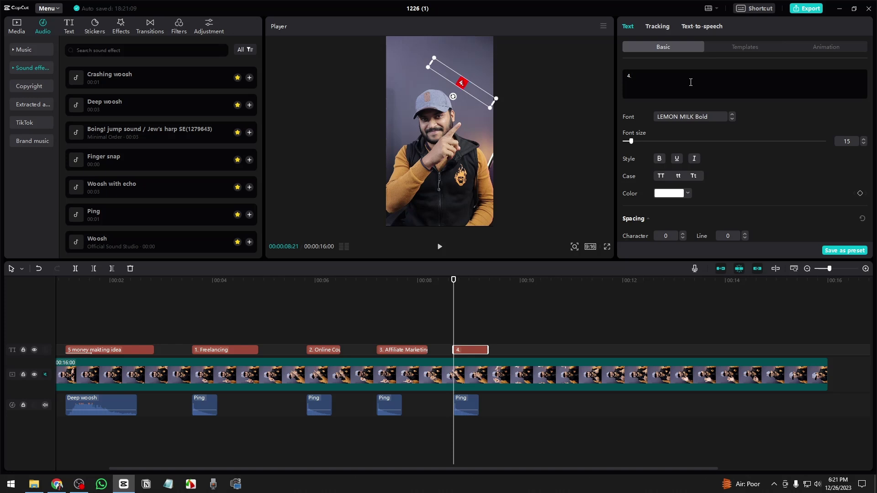
{"action": "key", "text": "ctrl+v"}
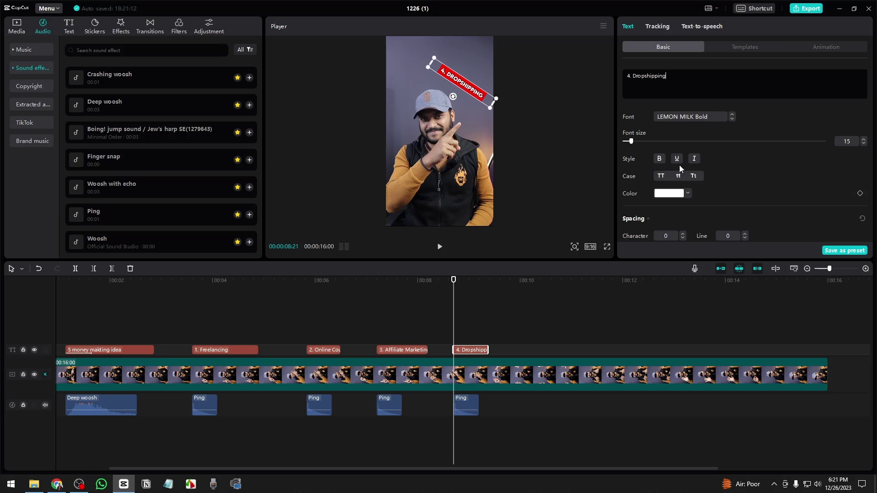
- Play on to the raised-hands gesture and paste a copy of the "5 money makting idea" title and its Deep woosh clip at 00:00:09:22
{"action": "key", "text": "space"}
{"action": "key", "text": "space"}
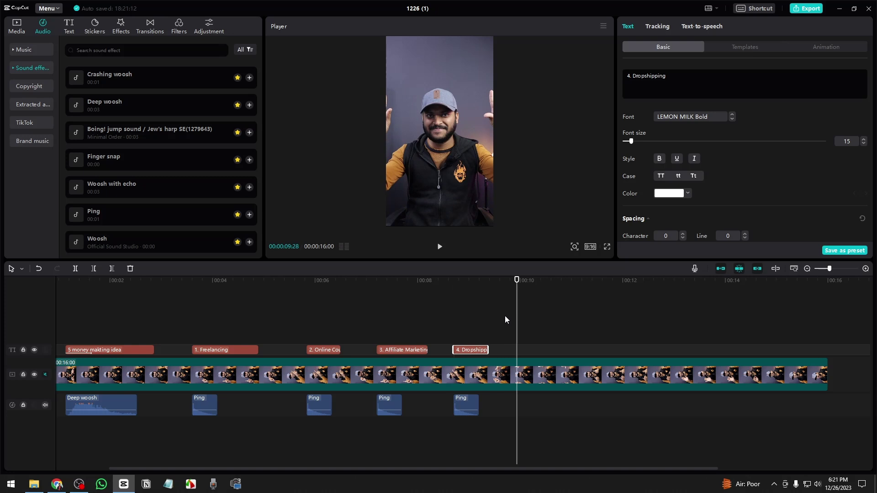
{"action": "left_click_drag", "start_coordinate": [515, 331], "coordinate": [507, 330]}
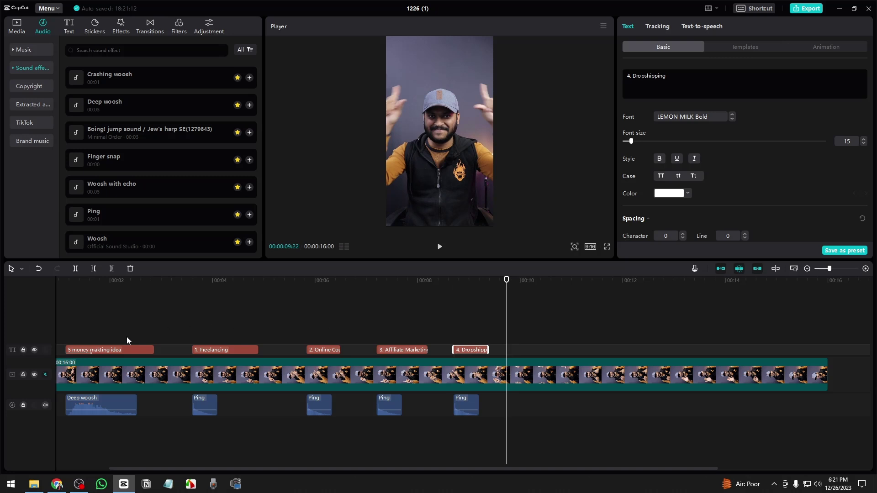
{"action": "left_click", "coordinate": [109, 350]}
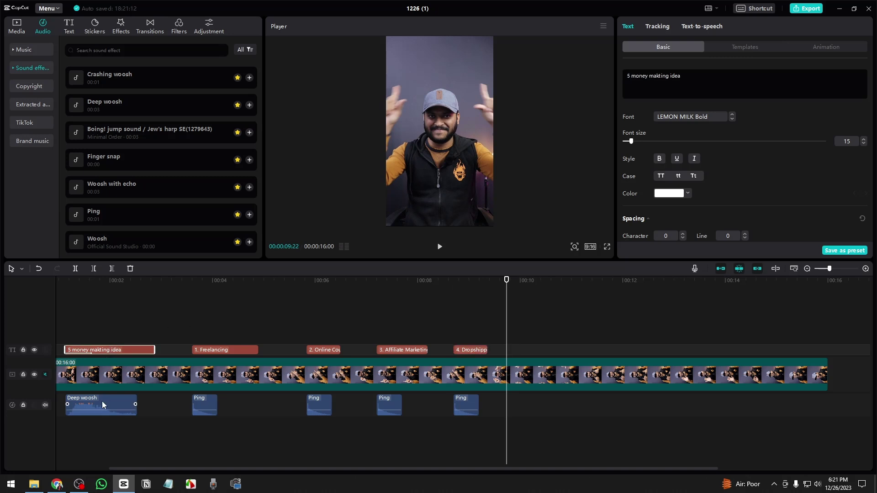
{"action": "left_click", "coordinate": [102, 401], "text": "ctrl"}
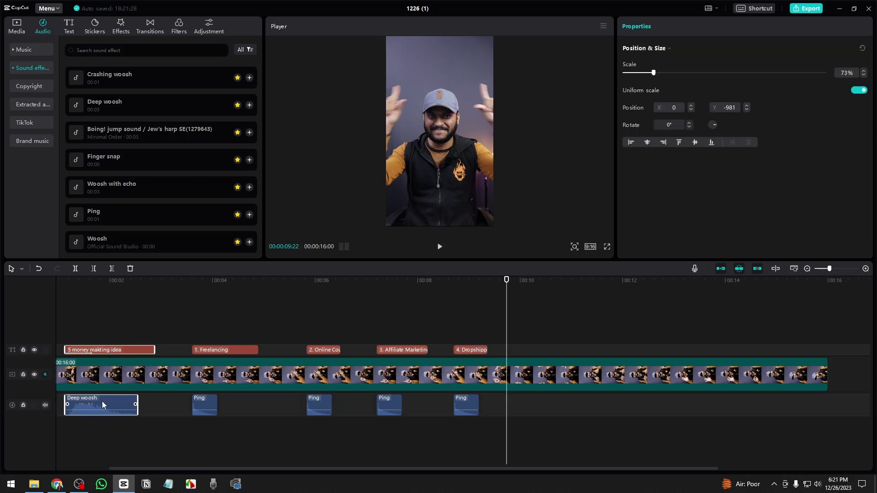
{"action": "key", "text": "ctrl+v"}
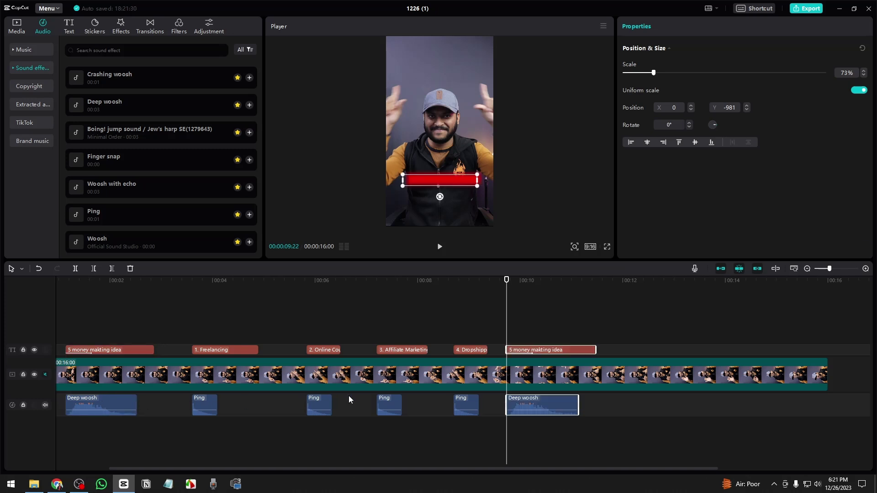
- Move the copied title above the man's head at about Y 1206 and preview it to 00:00:10:11
{"action": "left_click_drag", "start_coordinate": [453, 185], "coordinate": [450, 74]}
{"action": "key", "text": "space"}
{"action": "key", "text": "space"}
- Switch to the ChatGPT answer in Chrome, copy the fifth idea "Stock Photography", and return to CapCut
{"action": "left_click", "coordinate": [56, 484]}
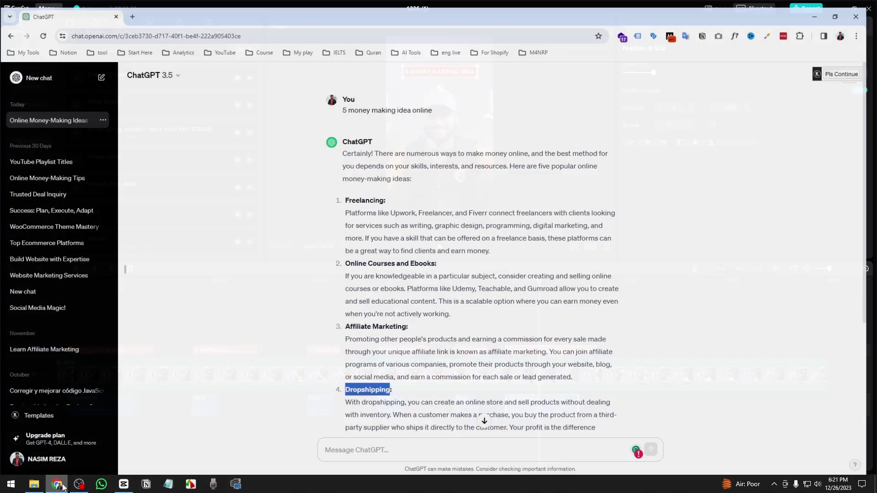
{"action": "scroll", "coordinate": [387, 402], "scroll_direction": "down", "scroll_amount": 2}
{"action": "left_click_drag", "start_coordinate": [350, 359], "coordinate": [413, 361]}
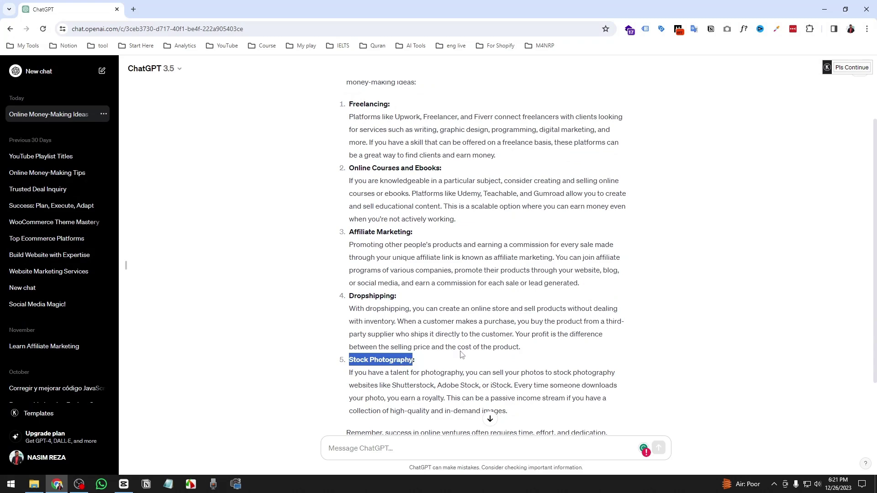
{"action": "left_click", "coordinate": [824, 9]}
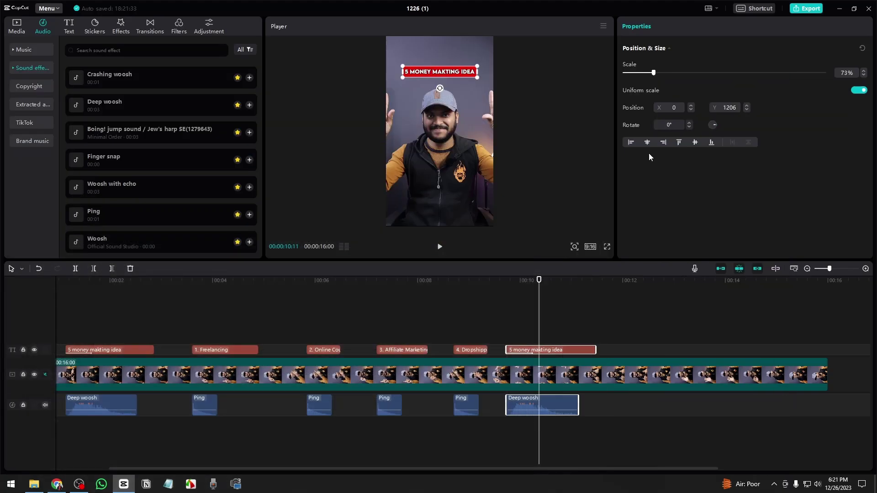
- Clear the text of the copied title at 00:00:09:22 and replace it with "5. Stock Photography"
{"action": "left_click", "coordinate": [533, 354]}
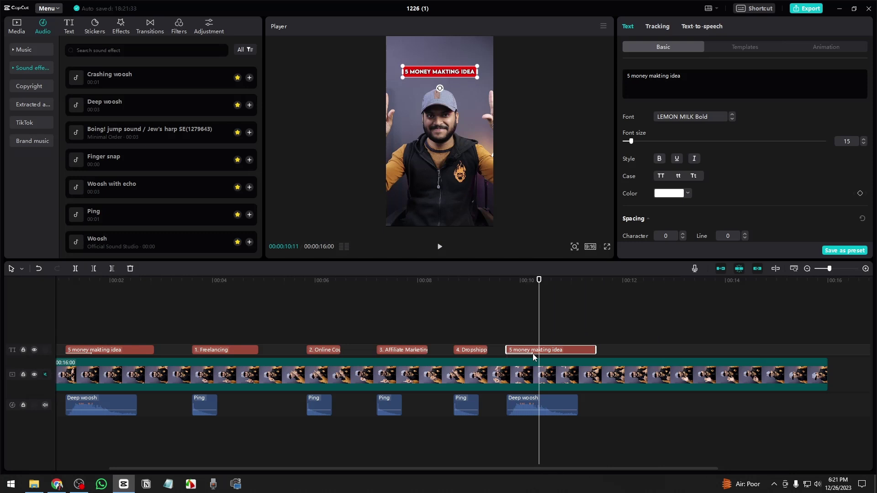
{"action": "key", "text": "ctrl+a"}
{"action": "key", "text": "BackSpace"}
{"action": "type", "text": "5."}
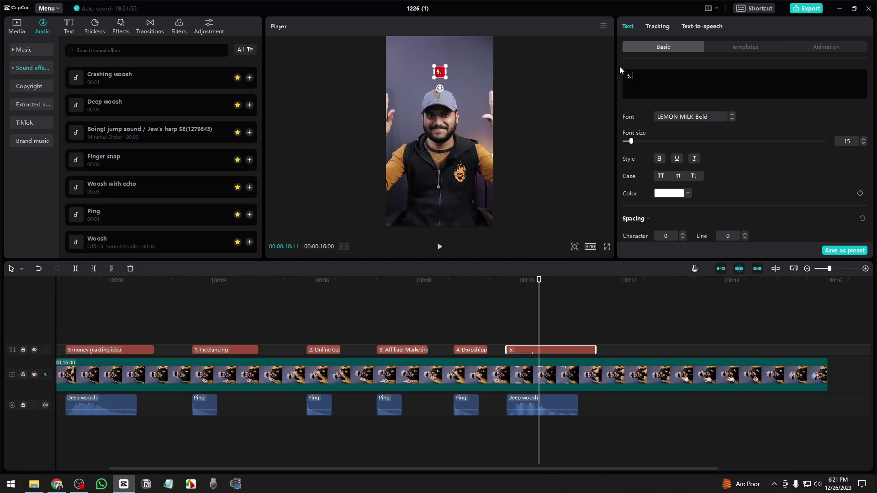
{"action": "type", "text": " Stock Photography"}
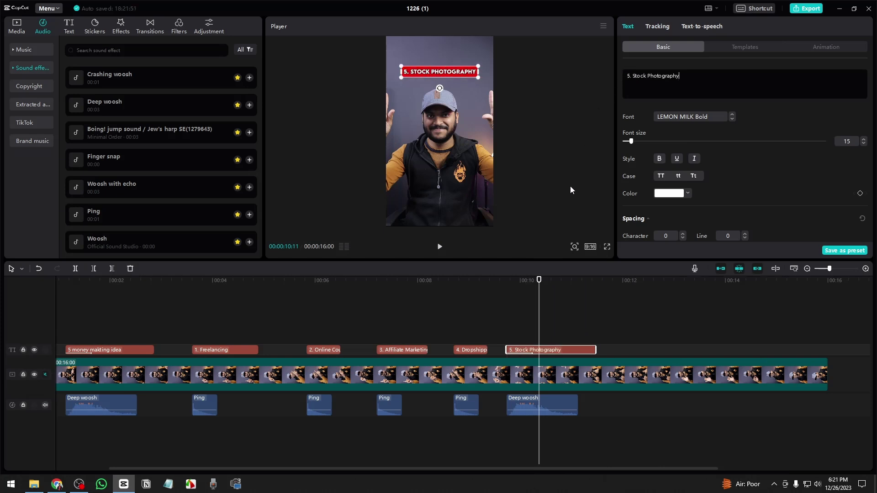
- Play on to 00:00:10:29 and trim the ends of the Stock Photography title and its Deep woosh clip there
{"action": "left_click", "coordinate": [498, 316]}
{"action": "key", "text": "space"}
{"action": "key", "text": "space"}
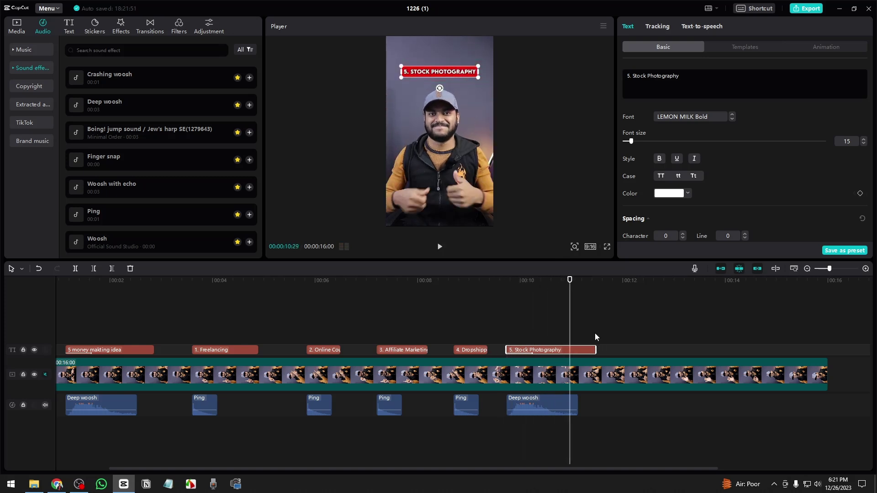
{"action": "left_click_drag", "start_coordinate": [596, 349], "coordinate": [569, 350]}
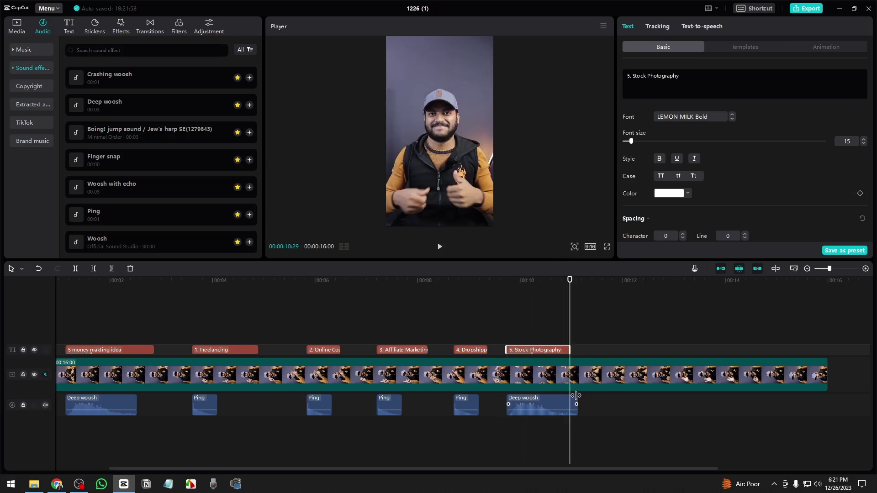
{"action": "left_click_drag", "start_coordinate": [576, 402], "coordinate": [569, 402]}
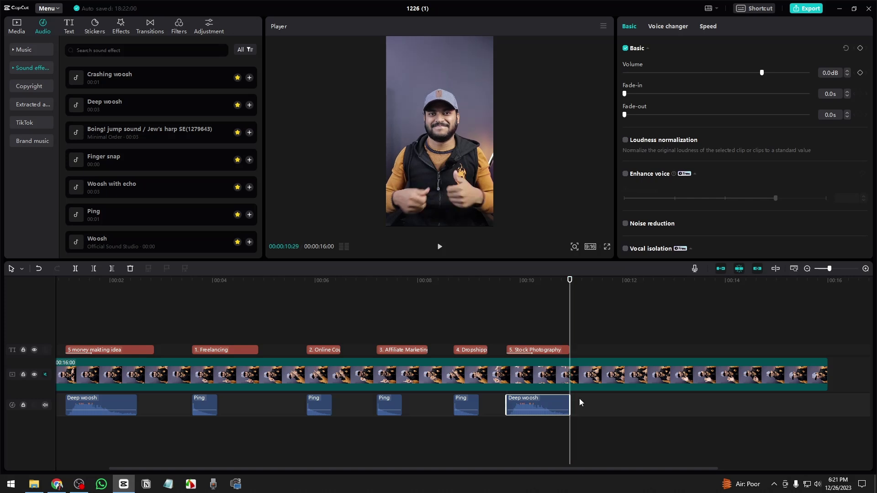
- Play on to the thumbs-up gesture and paste a copy of the last Ping clip at 00:00:11:16
{"action": "key", "text": "space"}
{"action": "key", "text": "space"}
{"action": "left_click", "coordinate": [462, 409]}
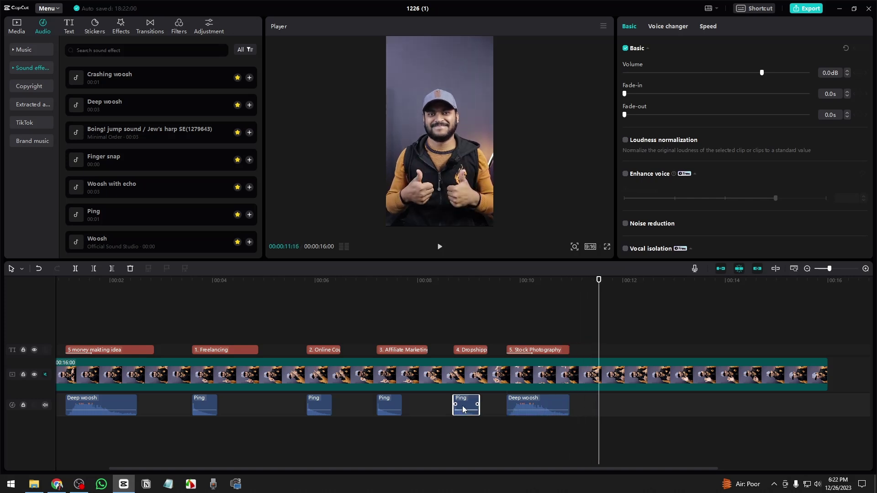
{"action": "key", "text": "ctrl+c"}
{"action": "key", "text": "ctrl+v"}
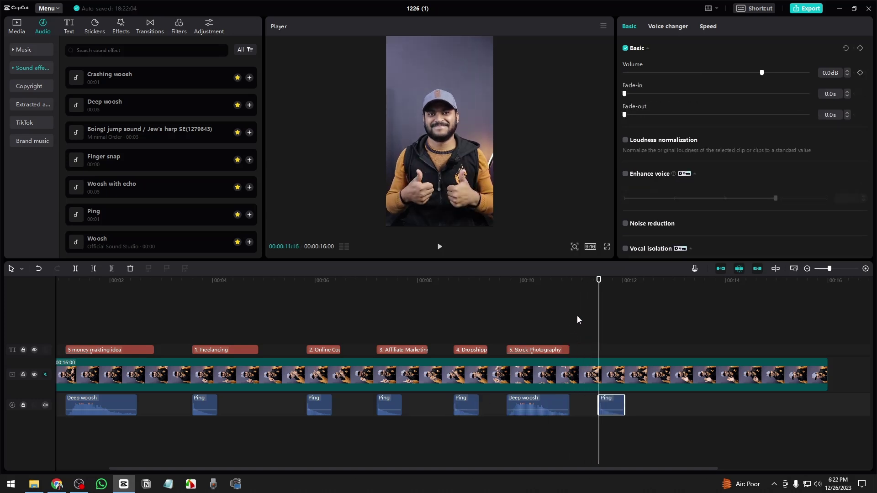
- Preview the thumbs-up and waving gestures, stop at 00:00:14:08, and cut off the rest of the video clip from there
{"action": "left_click_drag", "start_coordinate": [598, 325], "coordinate": [587, 332]}
{"action": "key", "text": "space"}
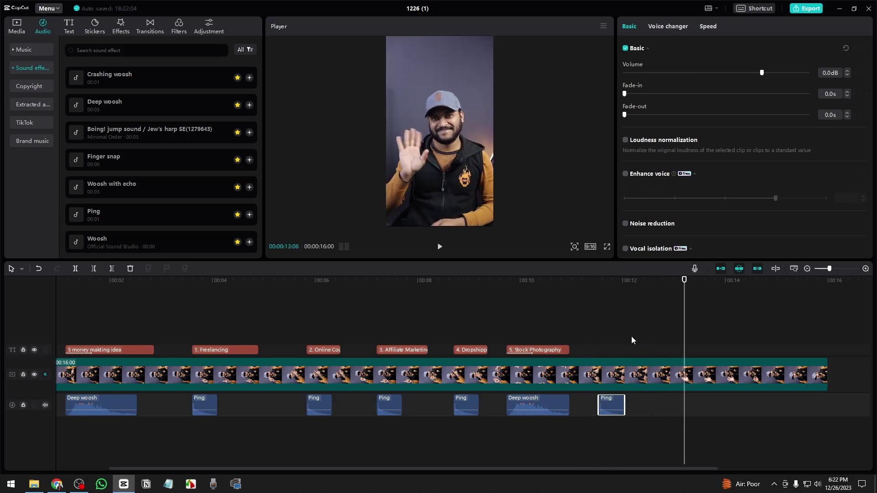
{"action": "key", "text": "space"}
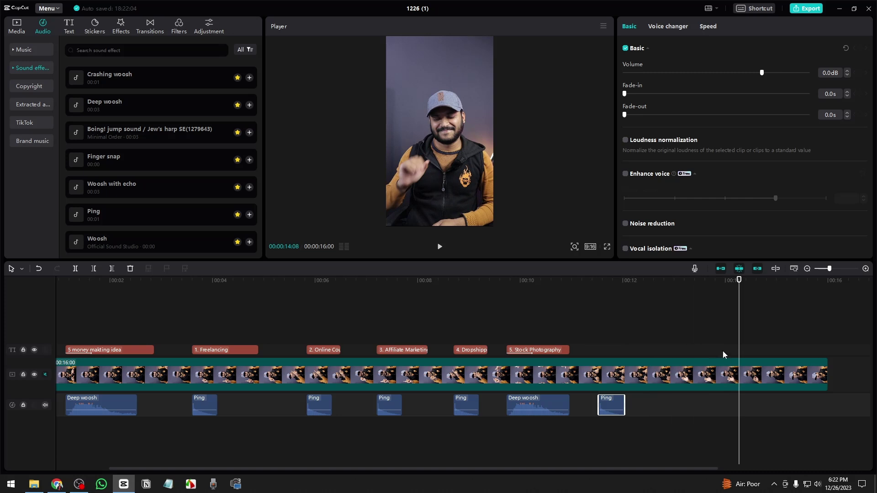
{"action": "left_click", "coordinate": [730, 378]}
{"action": "key", "text": "w"}
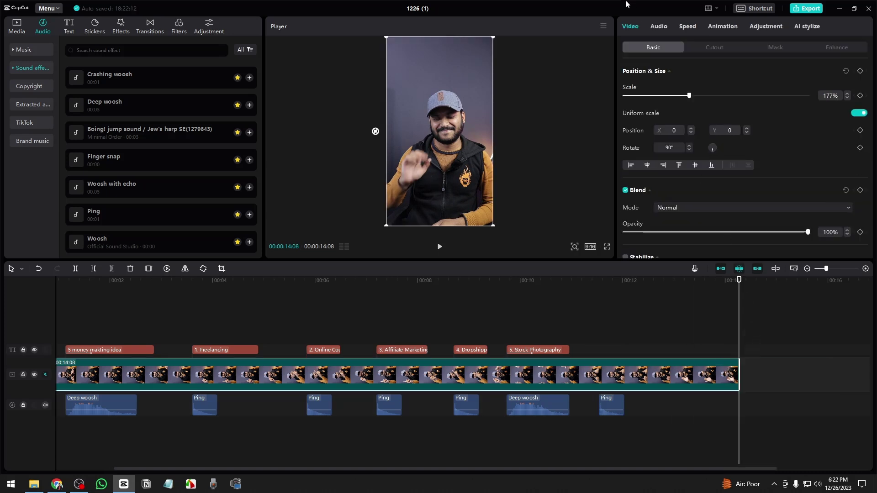
- Import the music file "m4nrp shorts" from the Desktop into the project's media
{"action": "left_click", "coordinate": [31, 29]}
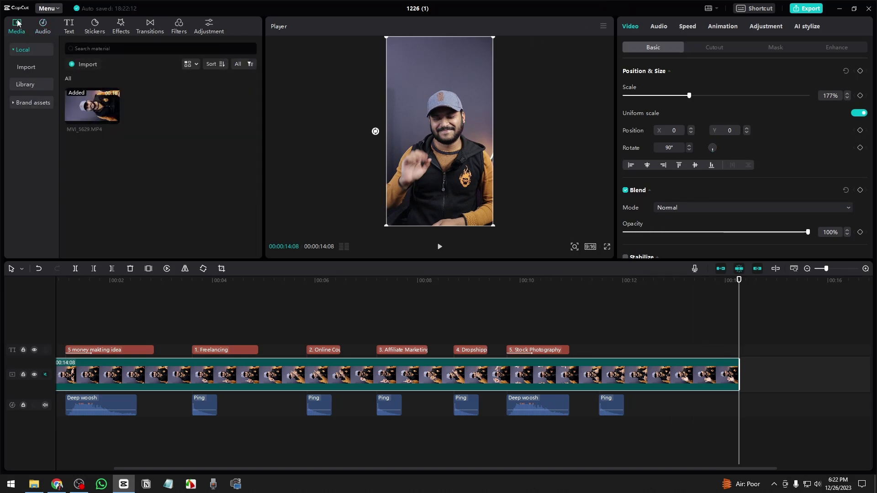
{"action": "left_click", "coordinate": [91, 64]}
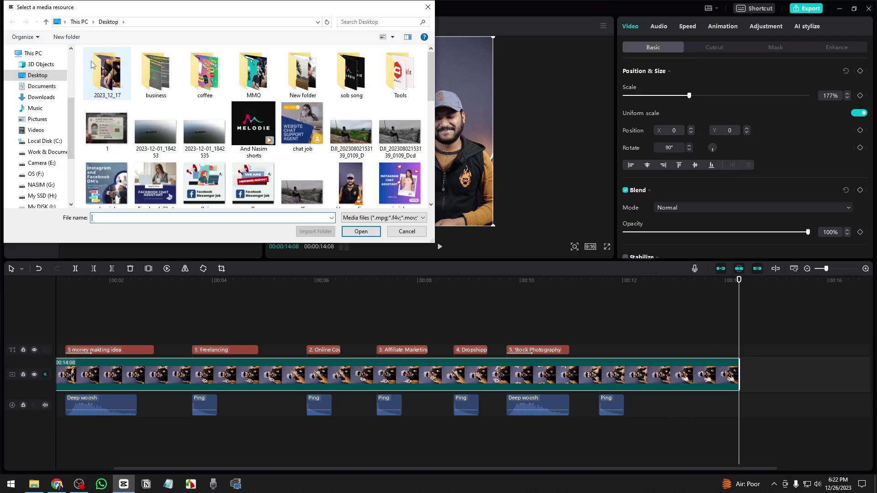
{"action": "left_click", "coordinate": [253, 137]}
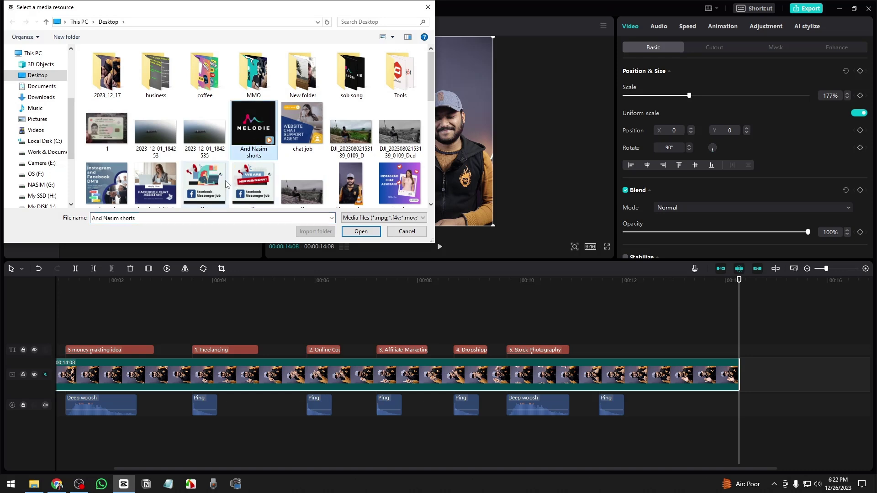
{"action": "scroll", "coordinate": [242, 166], "scroll_direction": "down", "scroll_amount": 2}
{"action": "scroll", "coordinate": [292, 161], "scroll_direction": "down", "scroll_amount": 1}
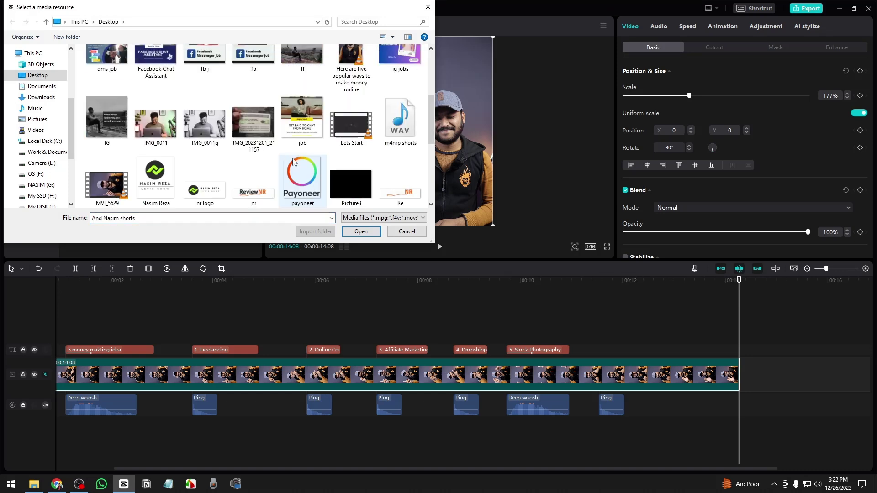
{"action": "left_click", "coordinate": [397, 135]}
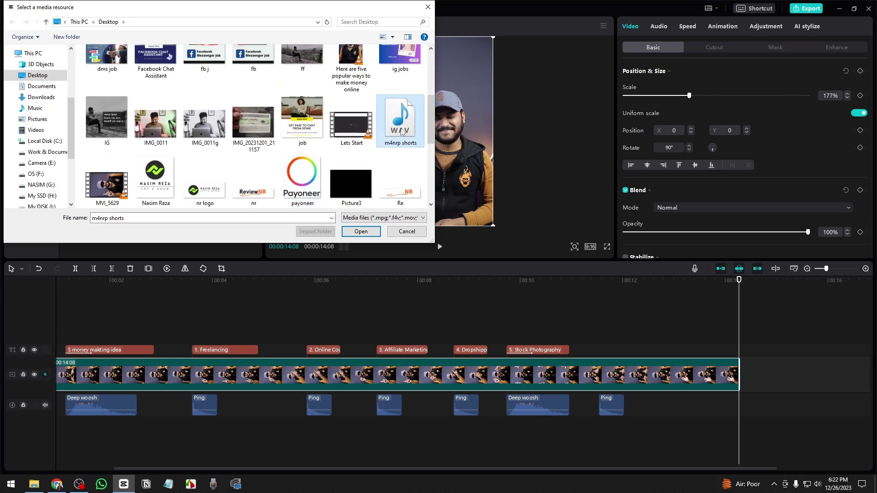
{"action": "left_click", "coordinate": [365, 231]}
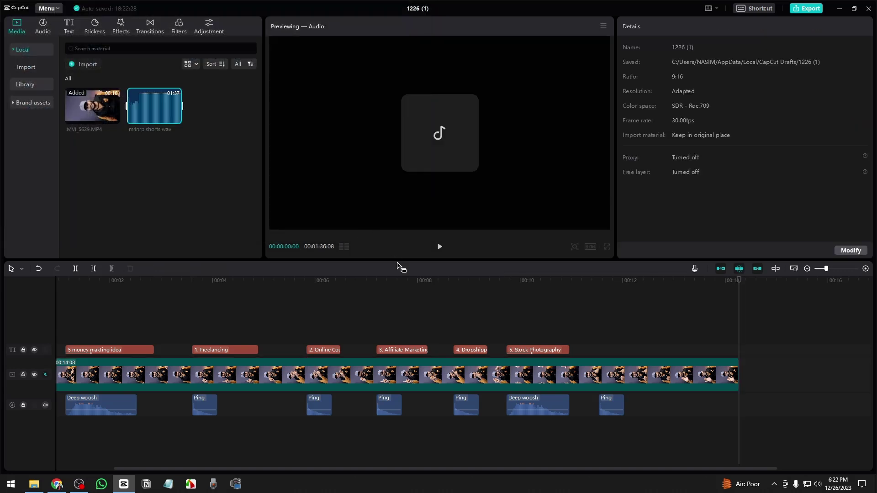
- Add m4nrp shorts.wav on a separate audio track, delete its portion before 00:00:14:08, and move the remainder to the timeline start
{"action": "left_click_drag", "start_coordinate": [148, 109], "coordinate": [53, 440]}
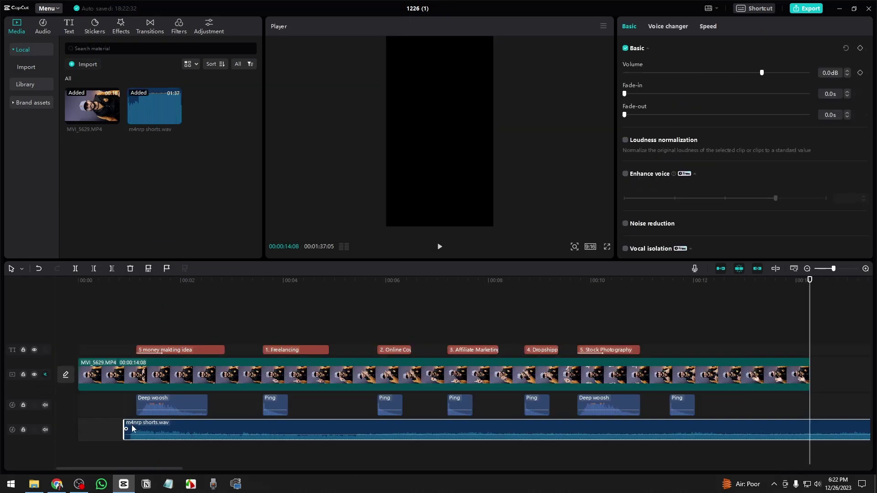
{"action": "scroll", "coordinate": [137, 429], "scroll_direction": "down", "scroll_amount": 5}
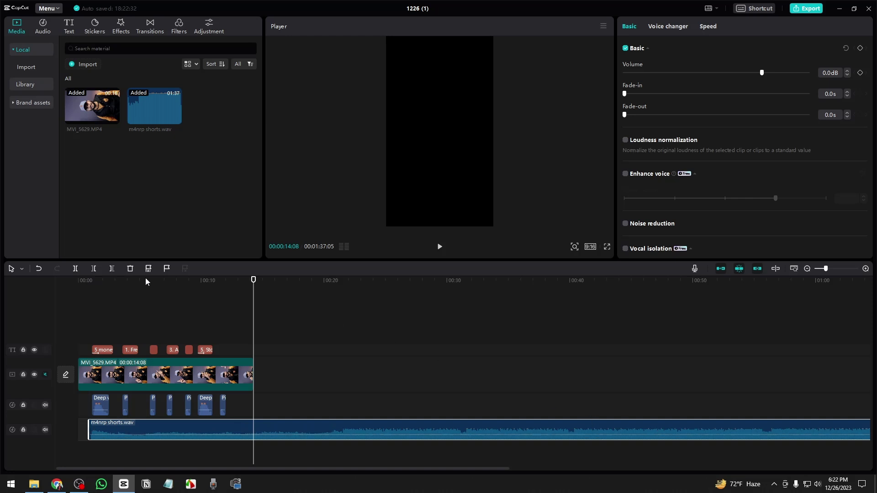
{"action": "left_click", "coordinate": [94, 268]}
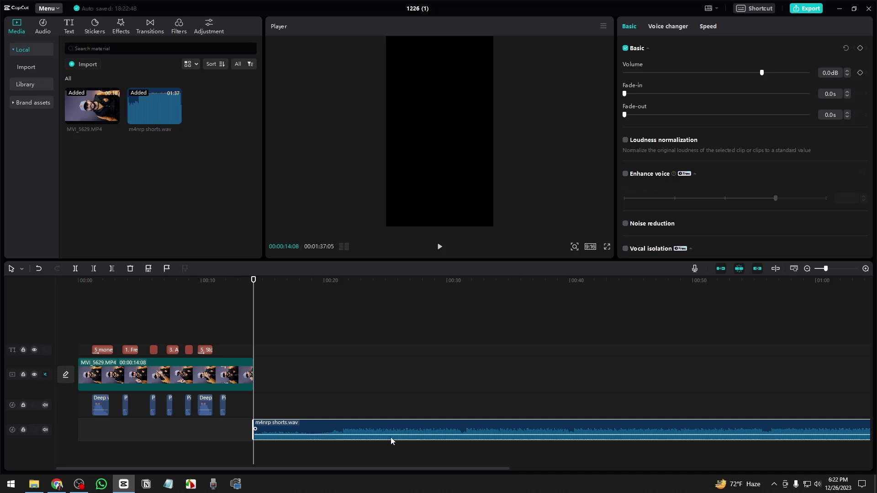
{"action": "left_click_drag", "start_coordinate": [356, 426], "coordinate": [167, 426]}
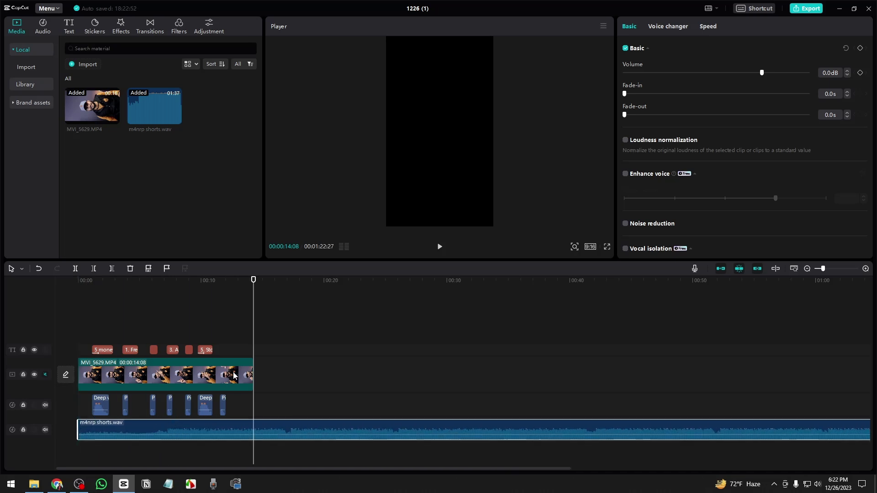
- Play the short with the music from the beginning, then trim off the music's quiet opening and move it back to the timeline start
{"action": "left_click_drag", "start_coordinate": [253, 321], "coordinate": [42, 324]}
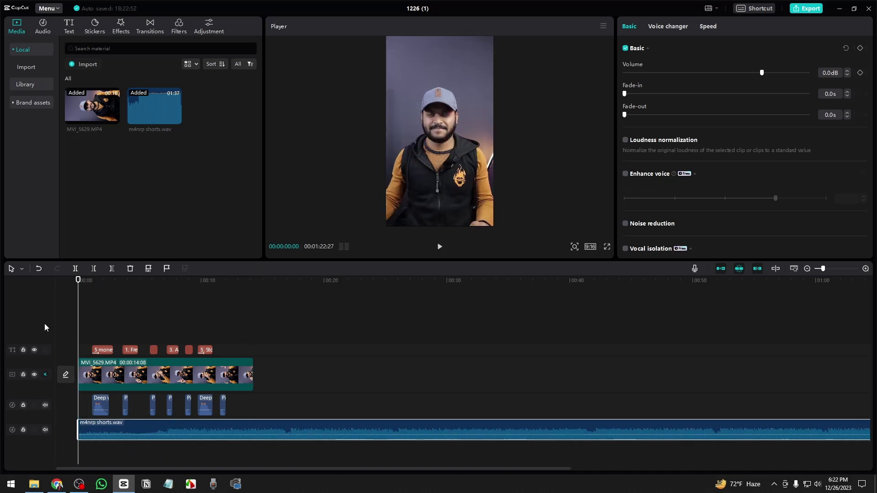
{"action": "key", "text": "space"}
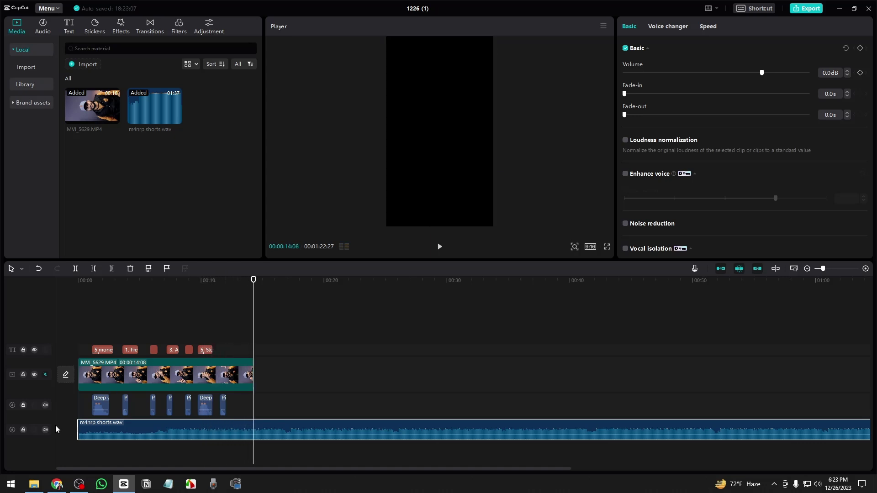
{"action": "left_click_drag", "start_coordinate": [79, 420], "coordinate": [148, 426]}
{"action": "left_click_drag", "start_coordinate": [211, 427], "coordinate": [123, 430]}
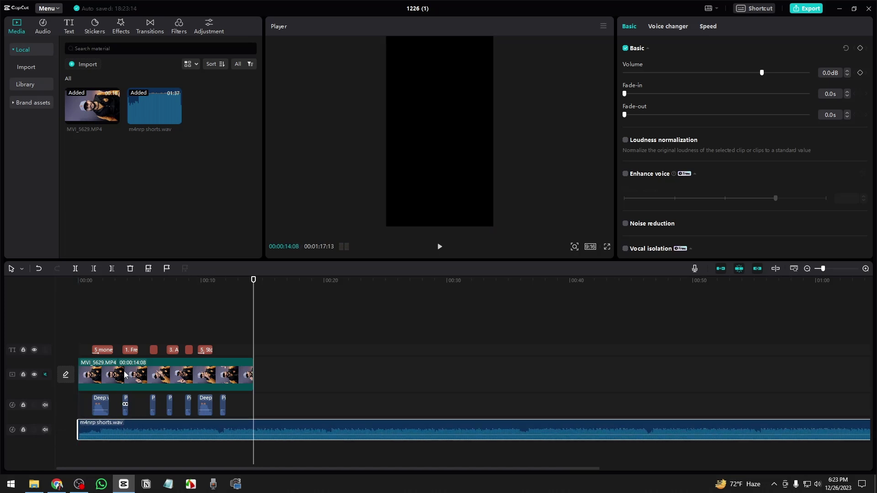
- Preview the whole short with the trimmed music from the beginning to the video's end at 00:00:14:08
{"action": "left_click_drag", "start_coordinate": [87, 277], "coordinate": [25, 292]}
{"action": "key", "text": "space"}
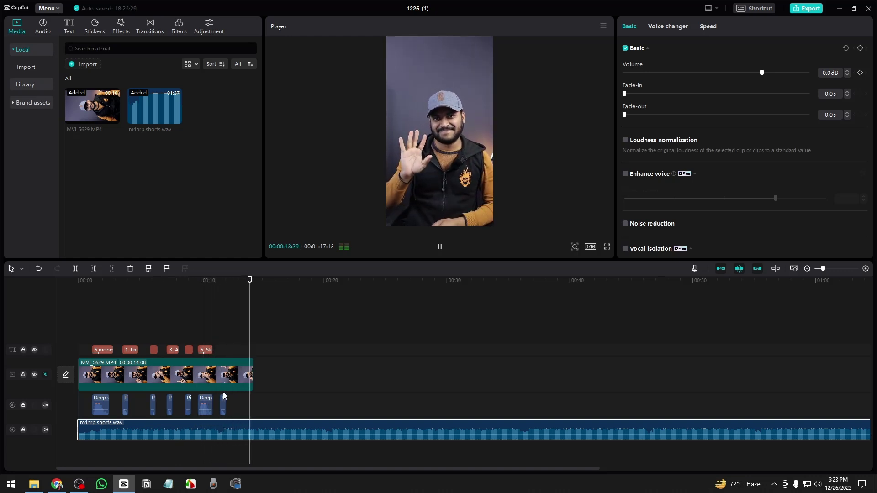
{"action": "key", "text": "space"}
{"action": "left_click", "coordinate": [254, 397]}
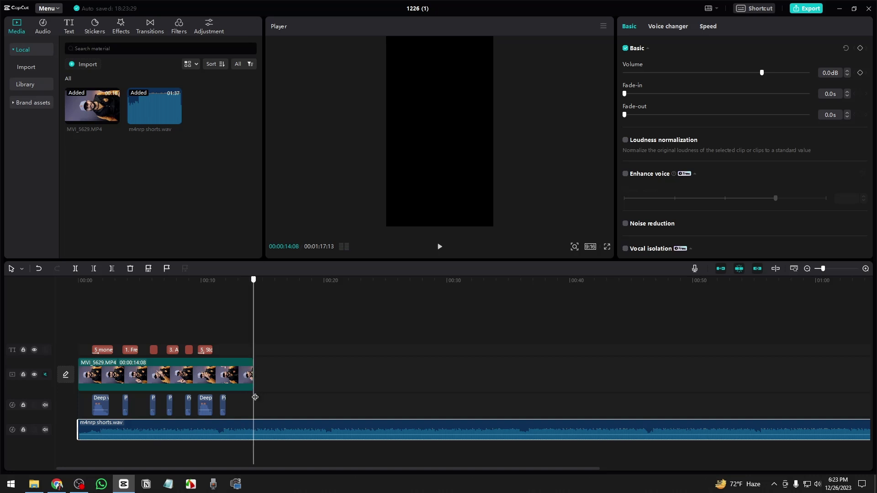
{"action": "scroll", "coordinate": [426, 384], "scroll_direction": "down", "scroll_amount": 2}
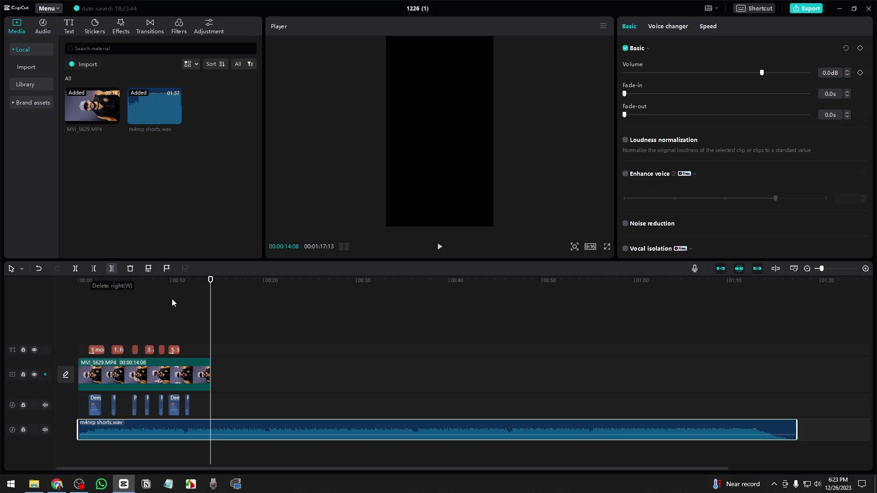
{"action": "left_click", "coordinate": [112, 269]}
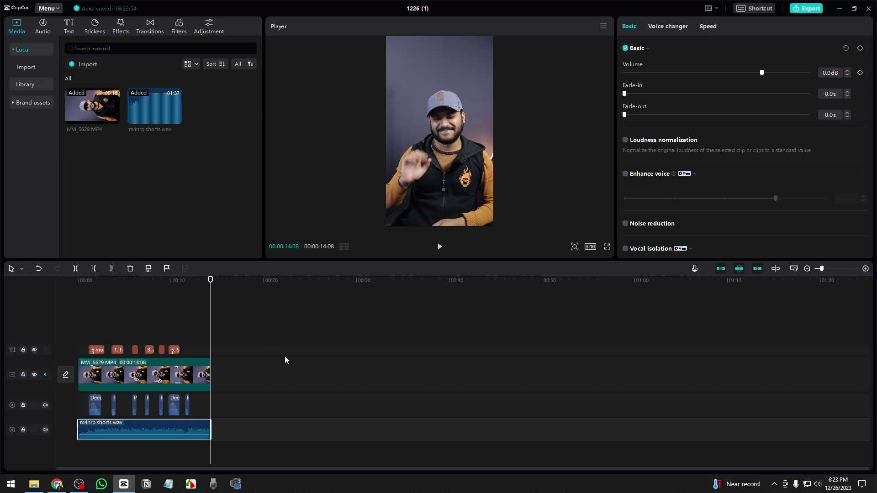
{"action": "key", "text": "ctrl+z"}
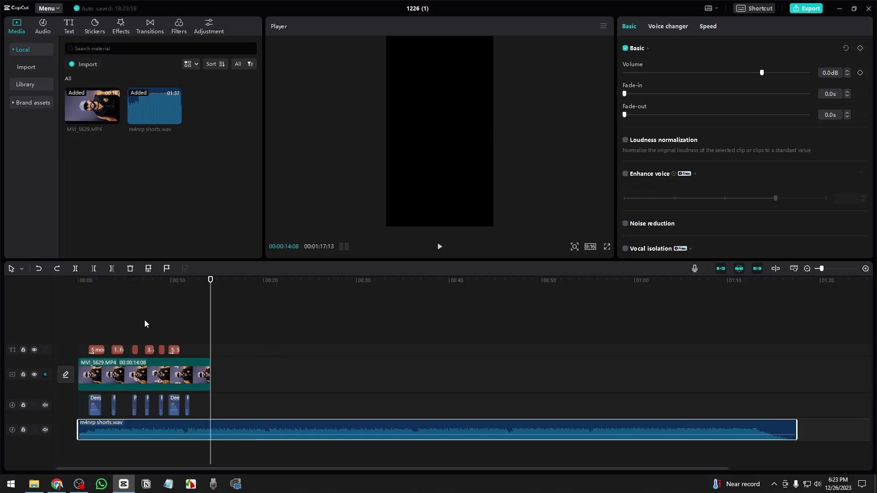
{"action": "left_click", "coordinate": [94, 268]}
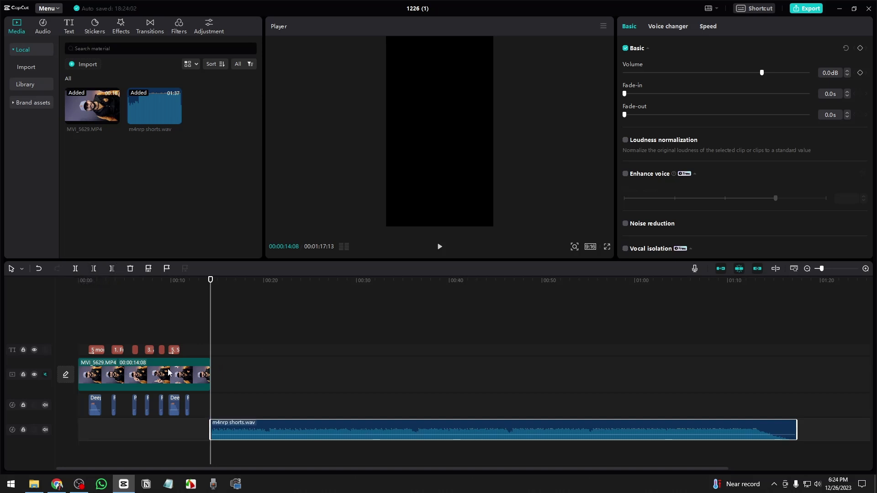
{"action": "key", "text": "ctrl+z"}
- Delete the portion of m4nrp shorts.wav after the video's end at 00:00:14:08 and play the short from the beginning
{"action": "left_click", "coordinate": [112, 269]}
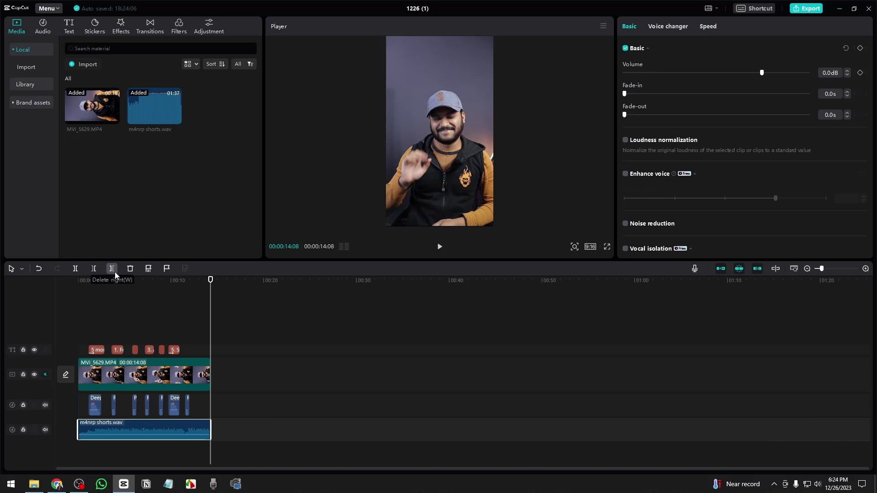
{"action": "left_click_drag", "start_coordinate": [212, 297], "coordinate": [70, 293]}
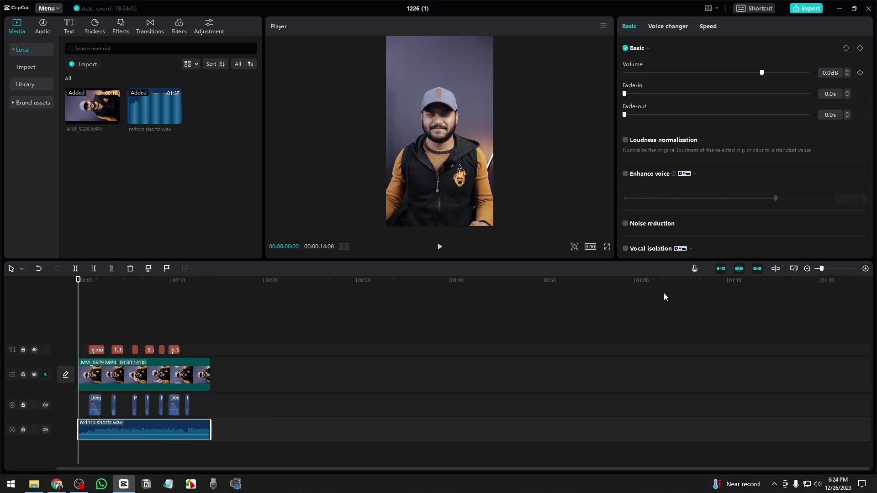
{"action": "left_click", "coordinate": [440, 249]}
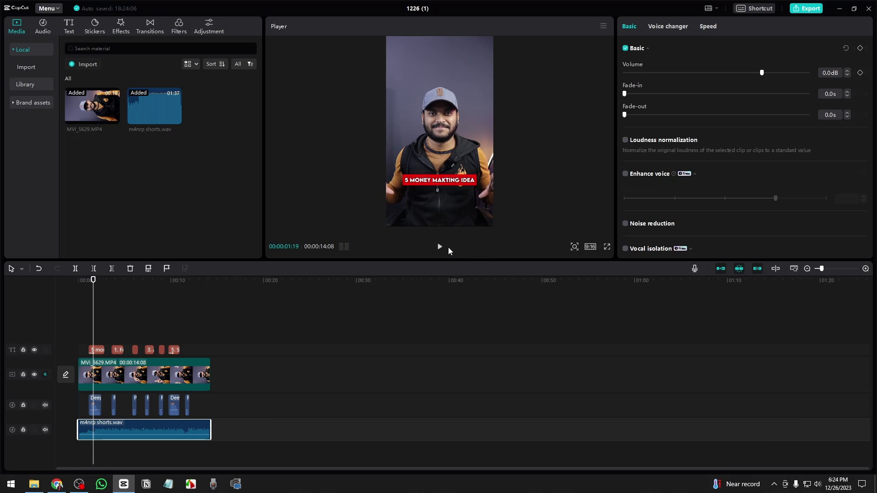
- Export the short to the Desktop as a 1080P H.264 mp4 video at 30fps with the recommended bit rate
{"action": "left_click", "coordinate": [801, 9]}
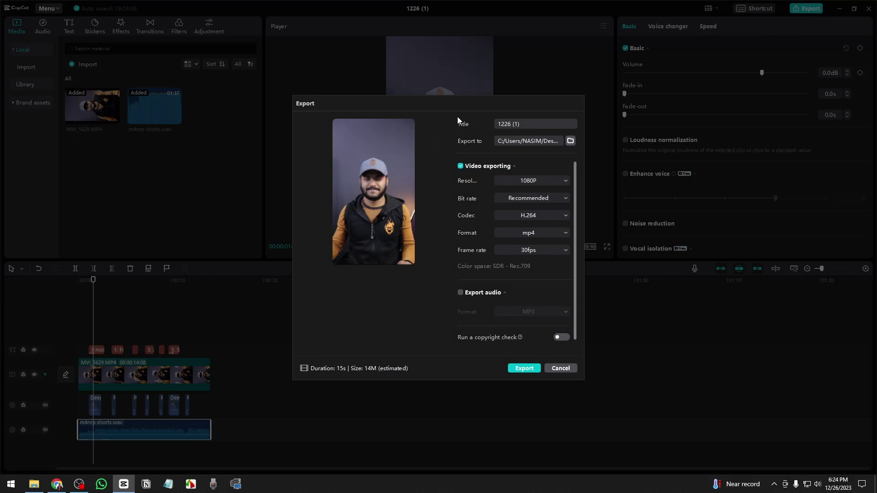
{"action": "mouse_move", "coordinate": [346, 197]}
{"action": "left_click", "coordinate": [570, 141]}
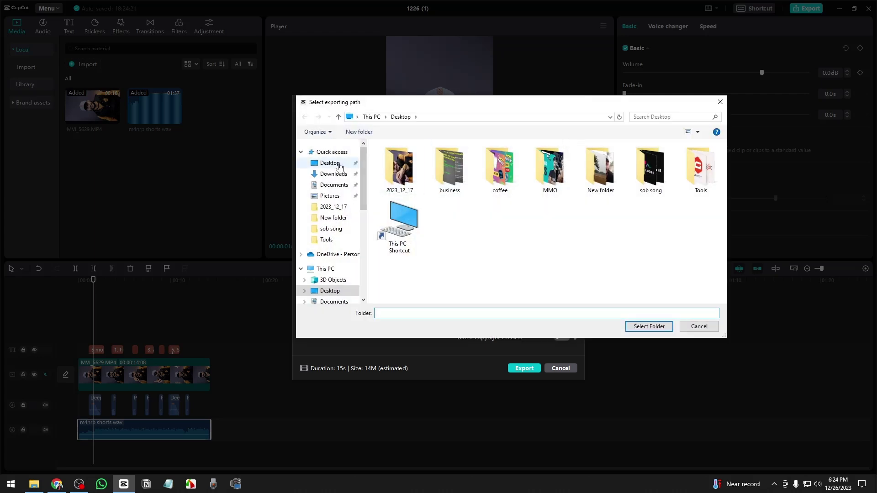
{"action": "left_click", "coordinate": [342, 166]}
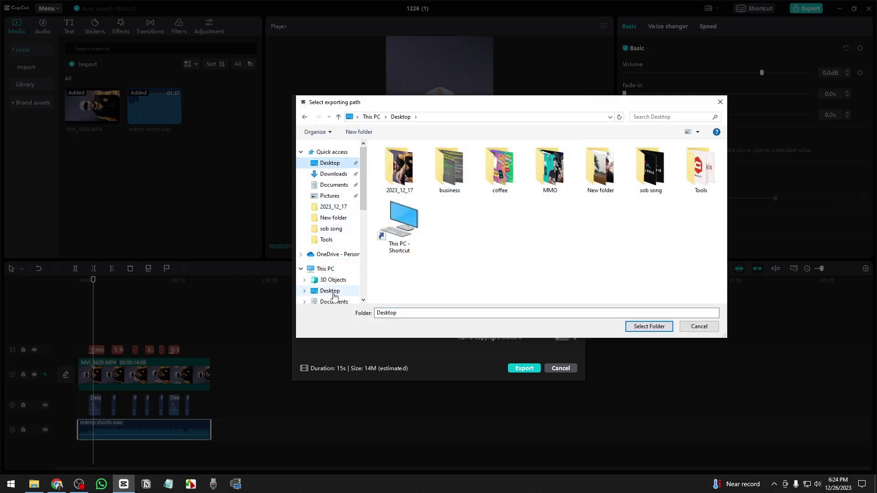
{"action": "left_click", "coordinate": [334, 294]}
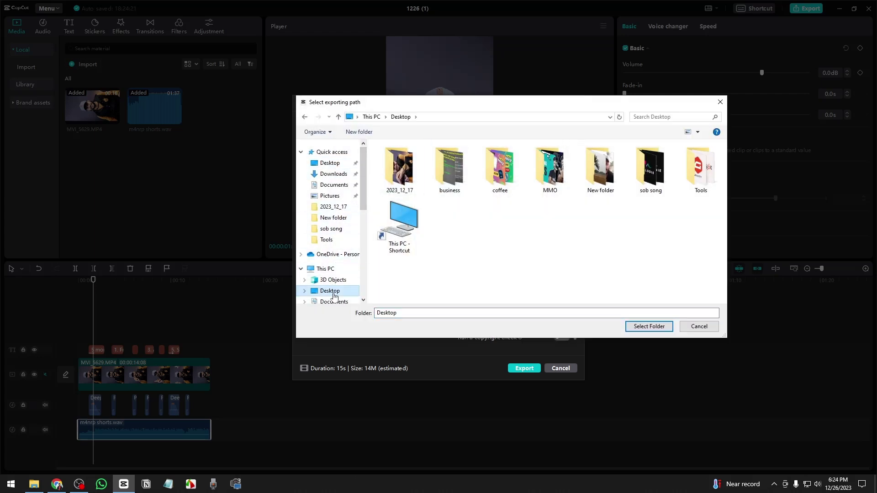
{"action": "left_click", "coordinate": [646, 326]}
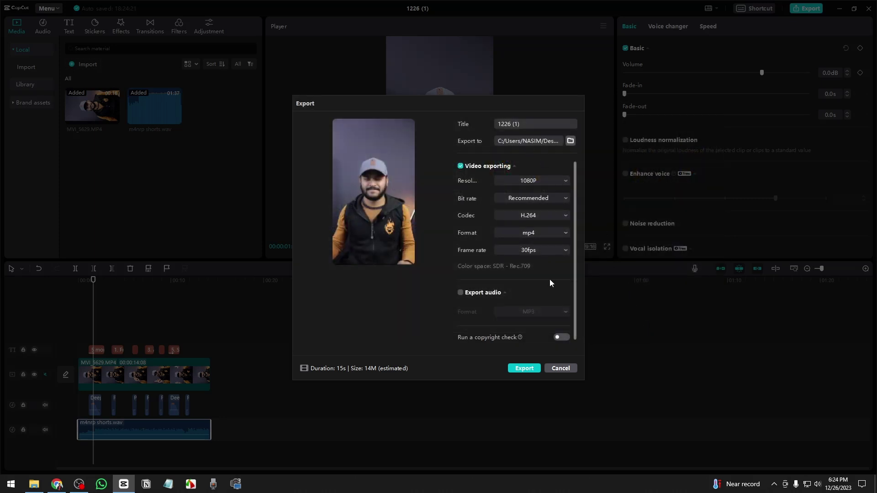
{"action": "left_click", "coordinate": [524, 368]}
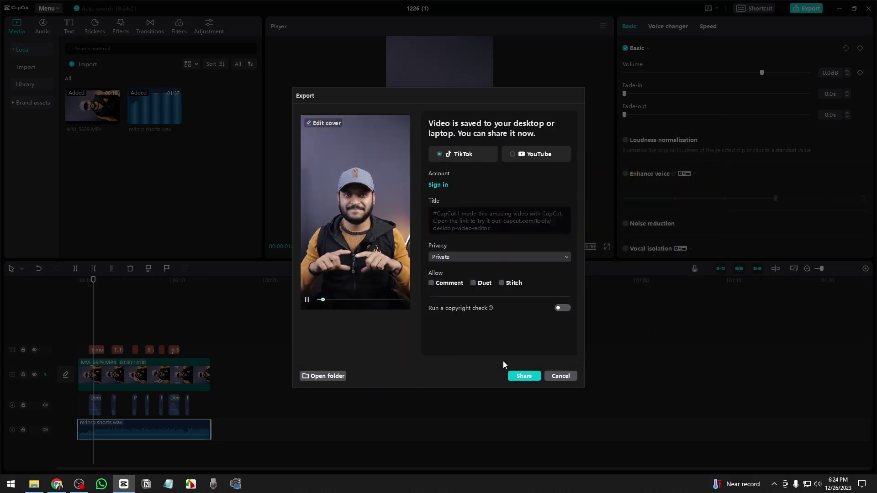